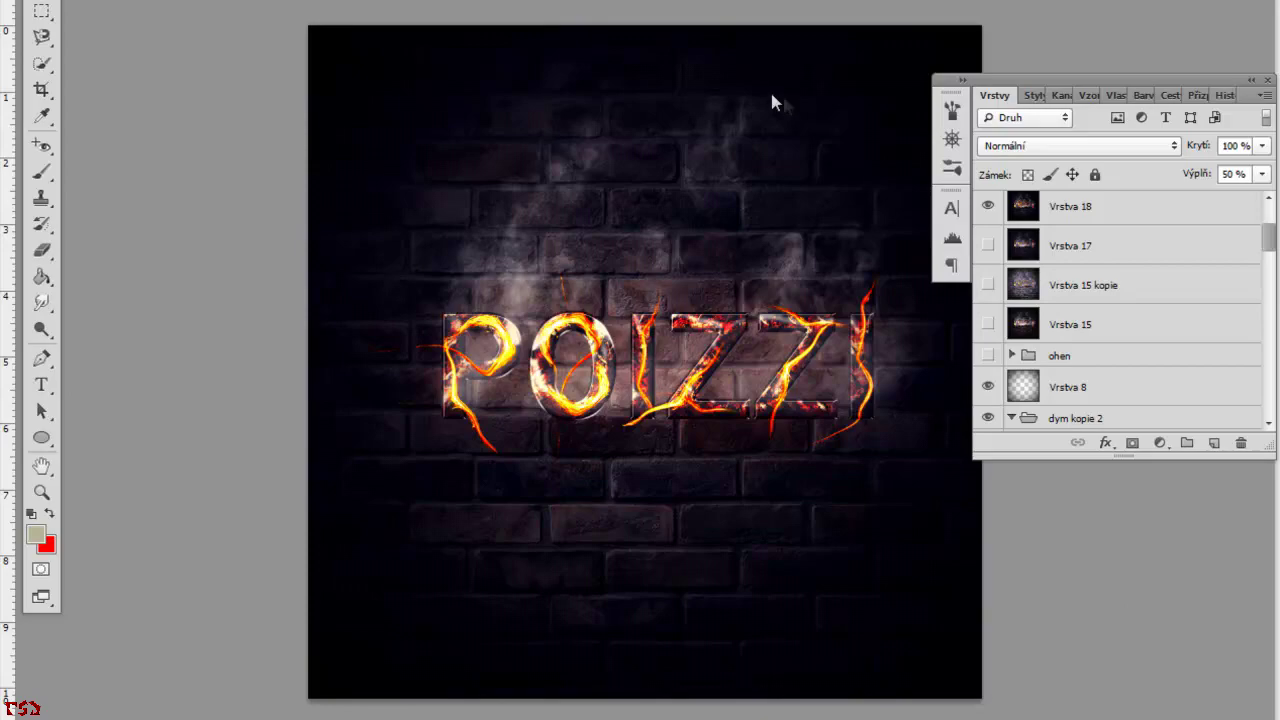
Start a new document from the finished POIZZI preview with Ctrl+N.
key("ctrl+n")
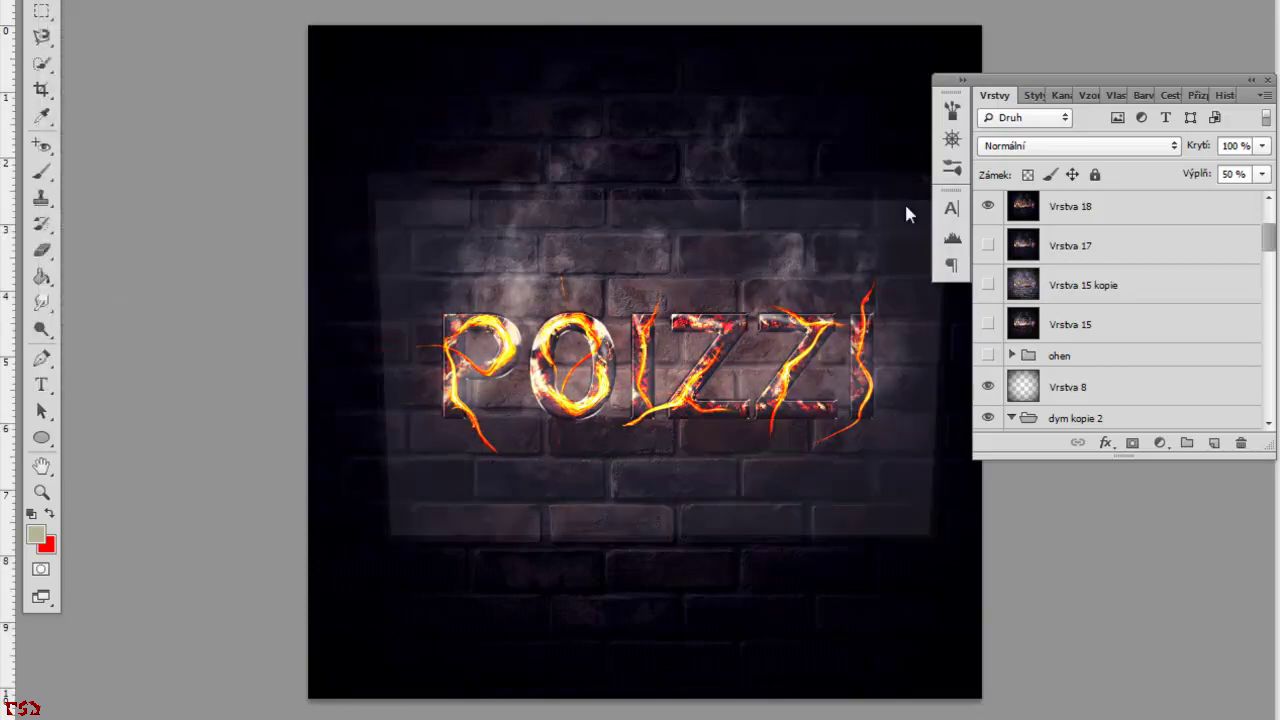
Create a transparent 2000 × 2000 px document at 300 ppi.
double_click(606, 303)
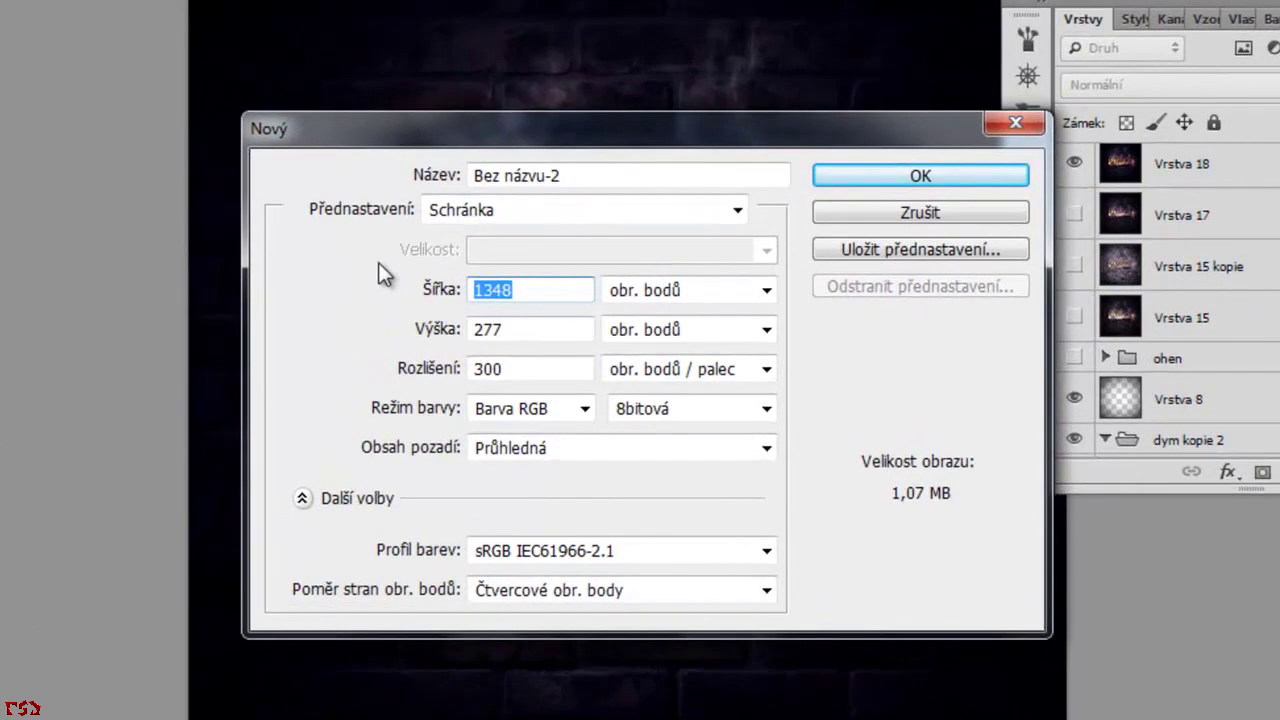
type("2000")
double_click(518, 327)
type("2000")
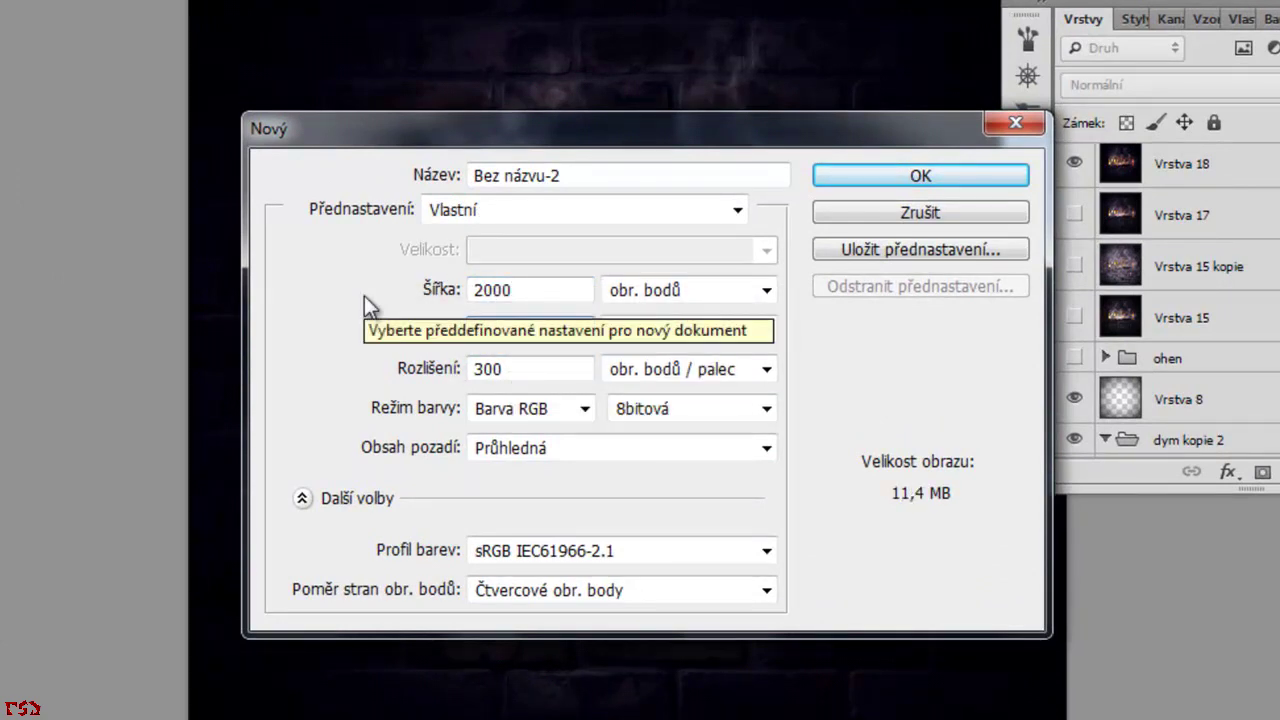
left_click(514, 367)
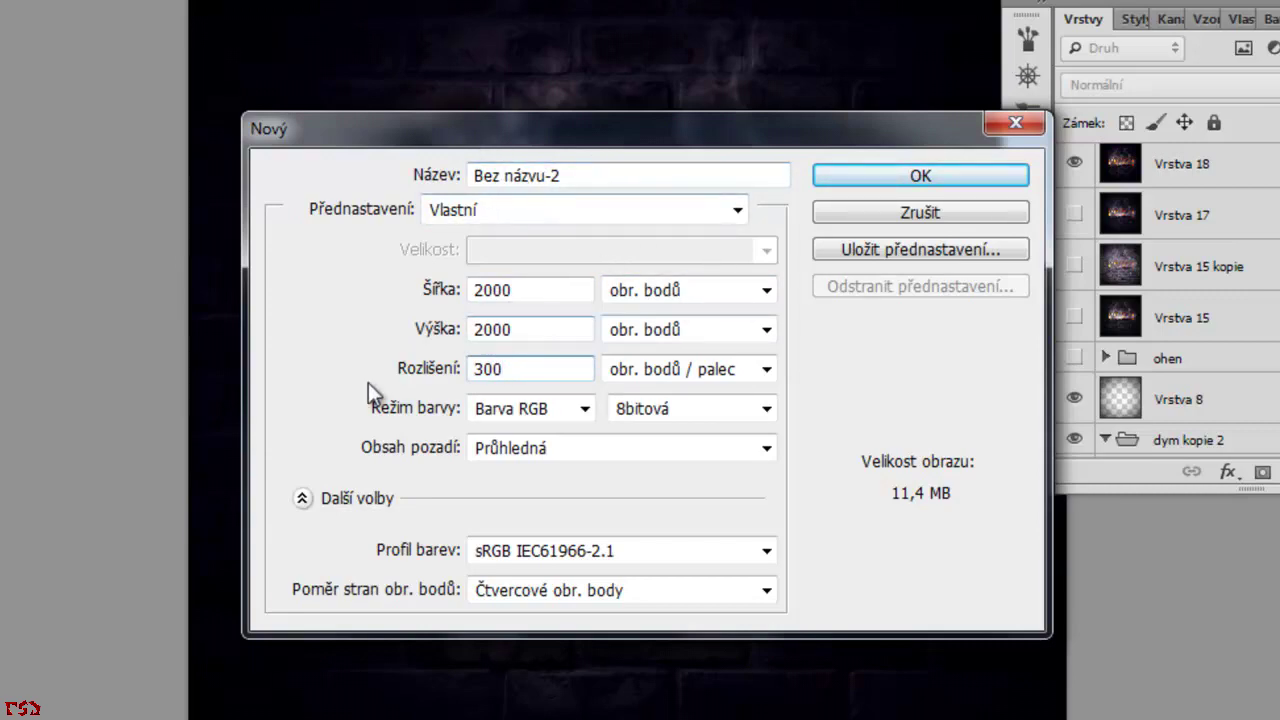
left_click(838, 175)
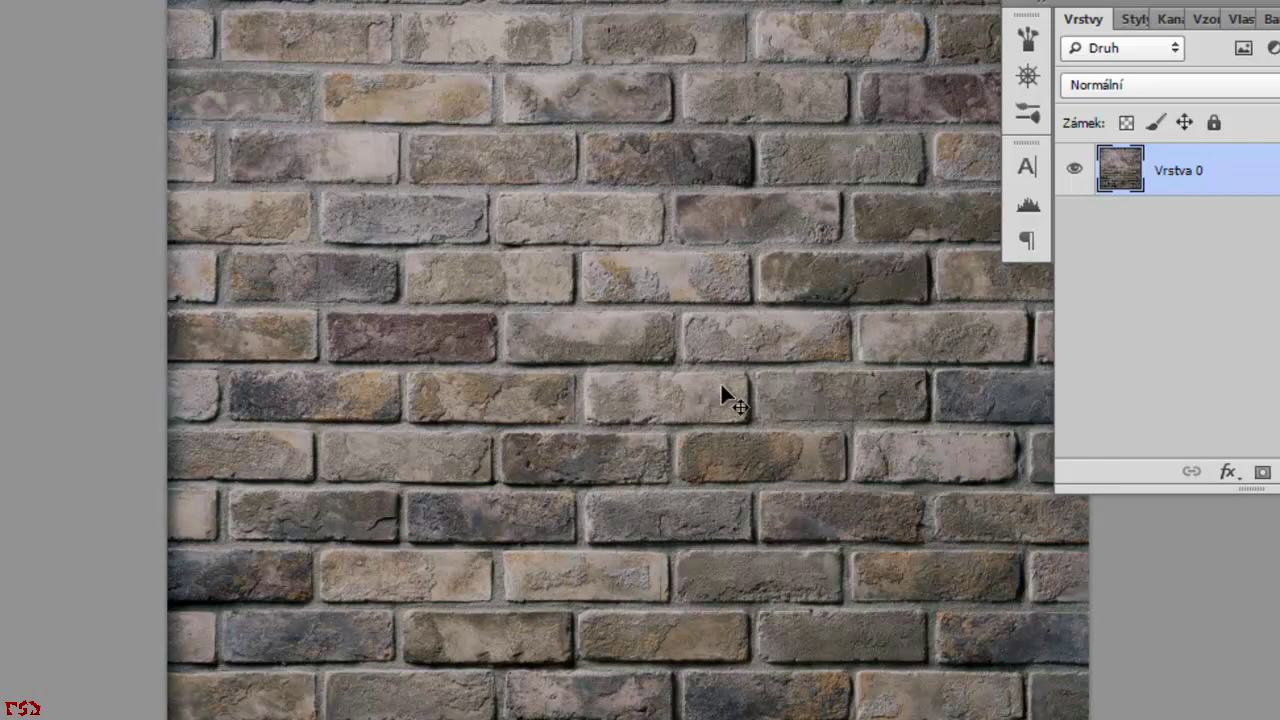
Drag the brick texture into the new document and scale it to fill the canvas.
left_click_drag(649, 376, 1000, 60)
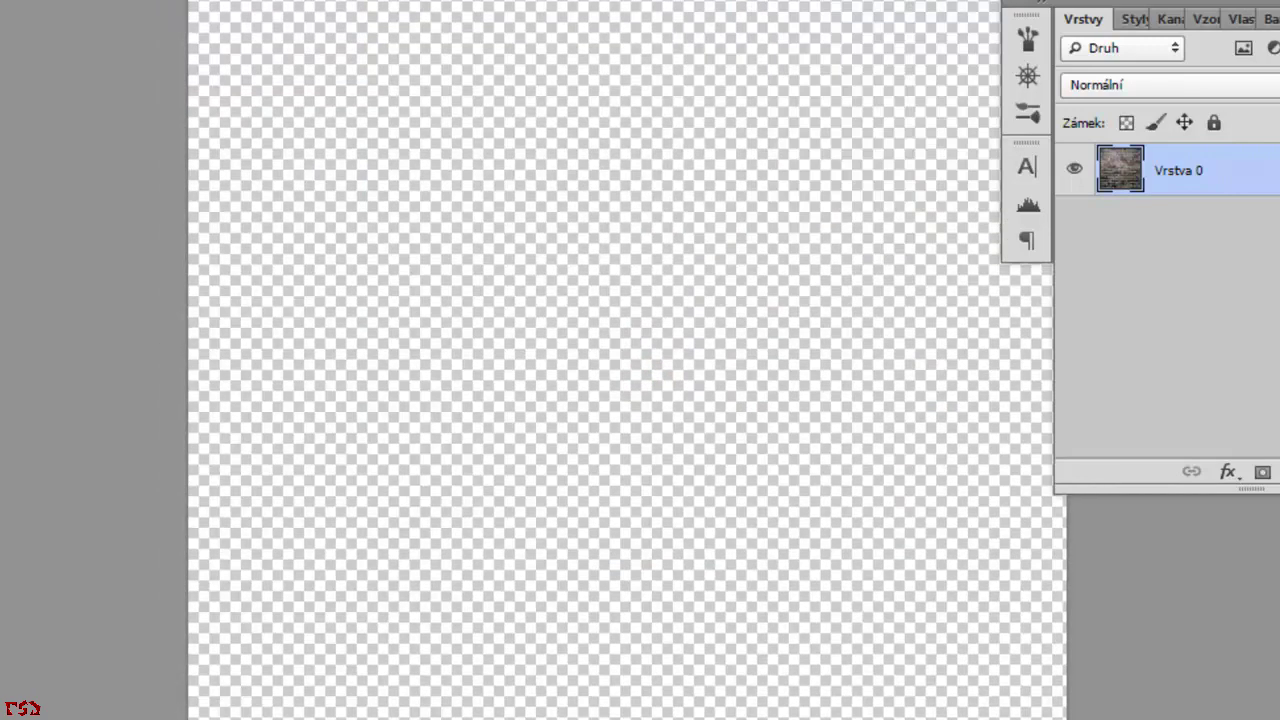
mouse_move(623, 470)
left_mouse_down()
mouse_move(423, 196)
mouse_move(426, 178)
left_mouse_up()
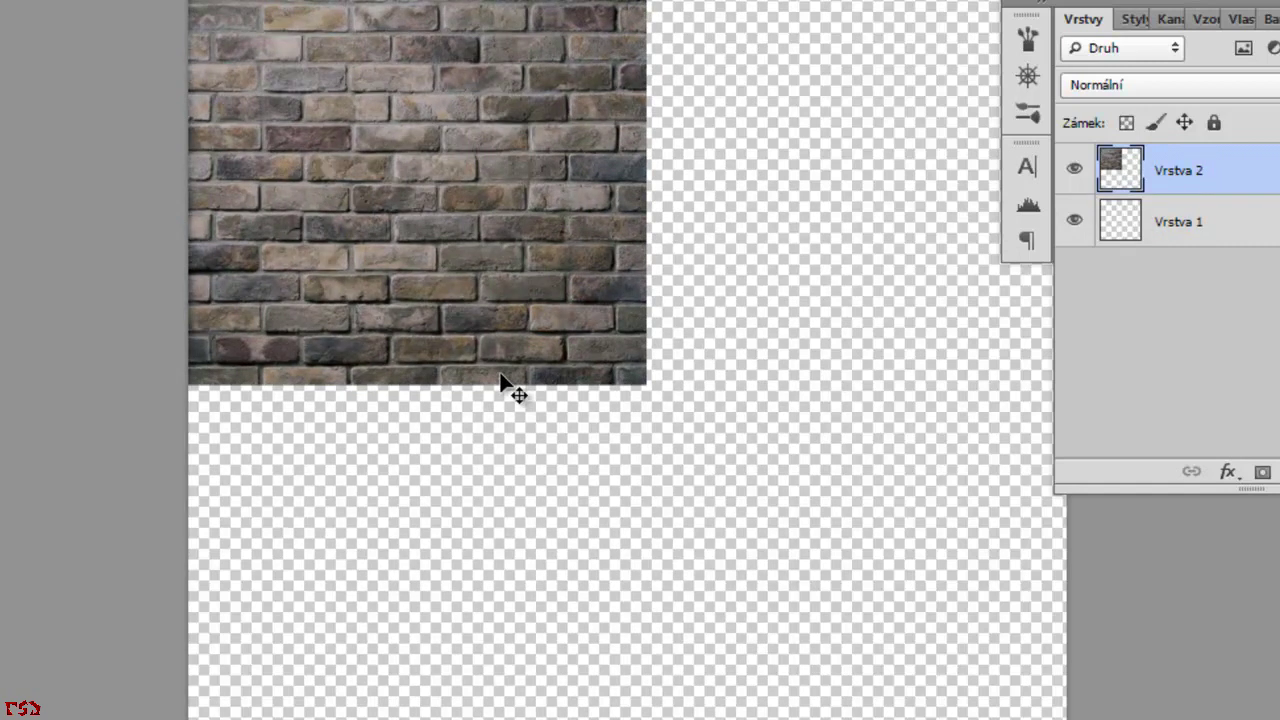
key("ctrl+t")
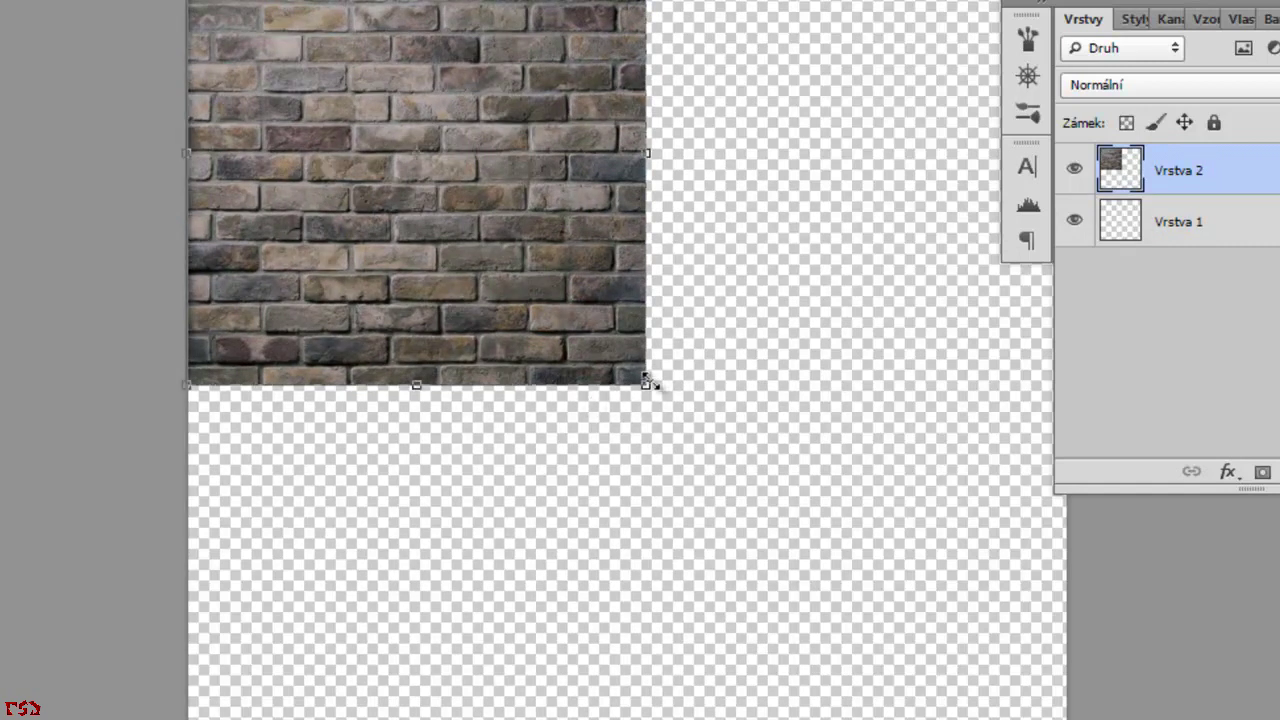
left_click_drag(646, 380, 1052, 719)
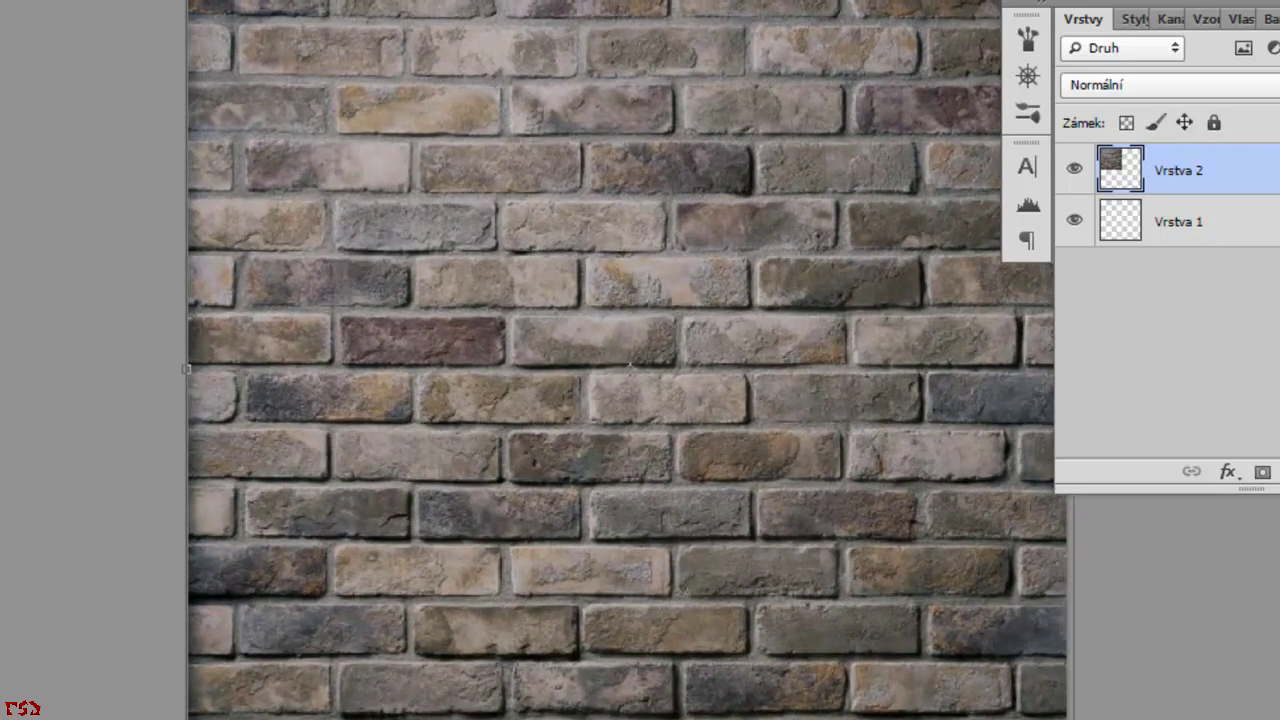
left_click_drag(1052, 719, 1066, 719)
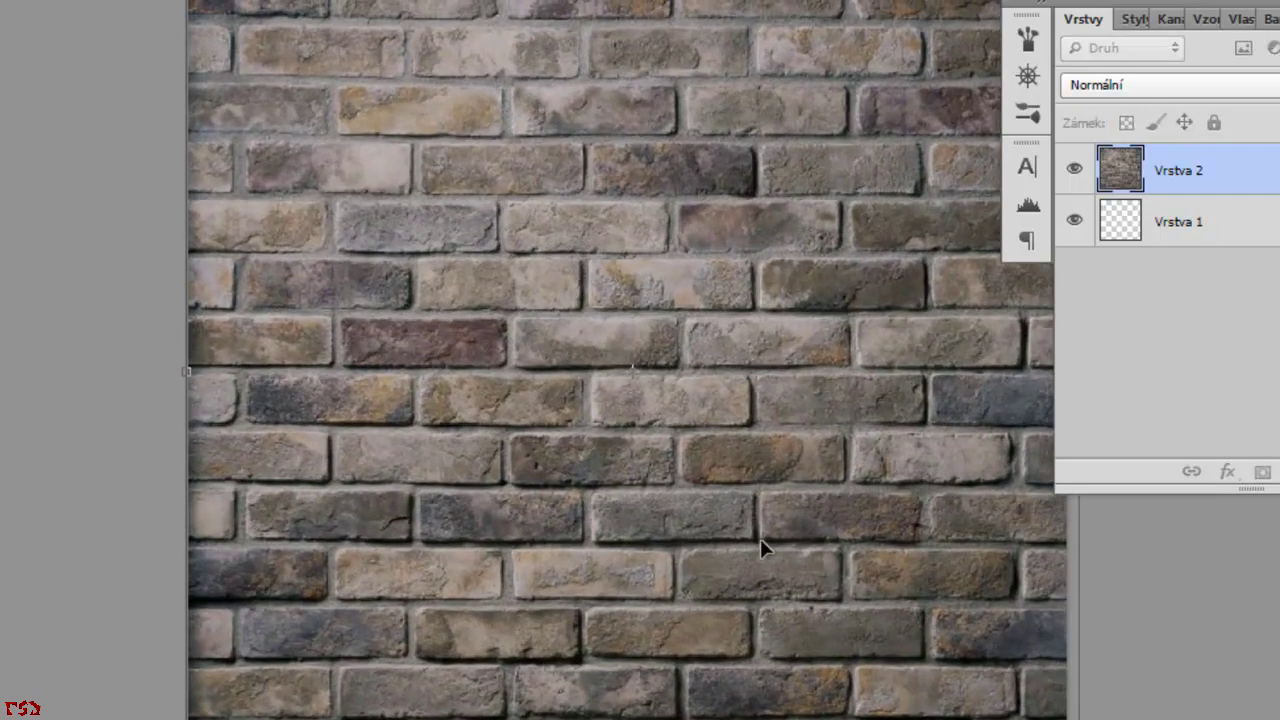
key("Left")
key("Left")
key("Left")
key("Up")
key("Up")
key("Up")
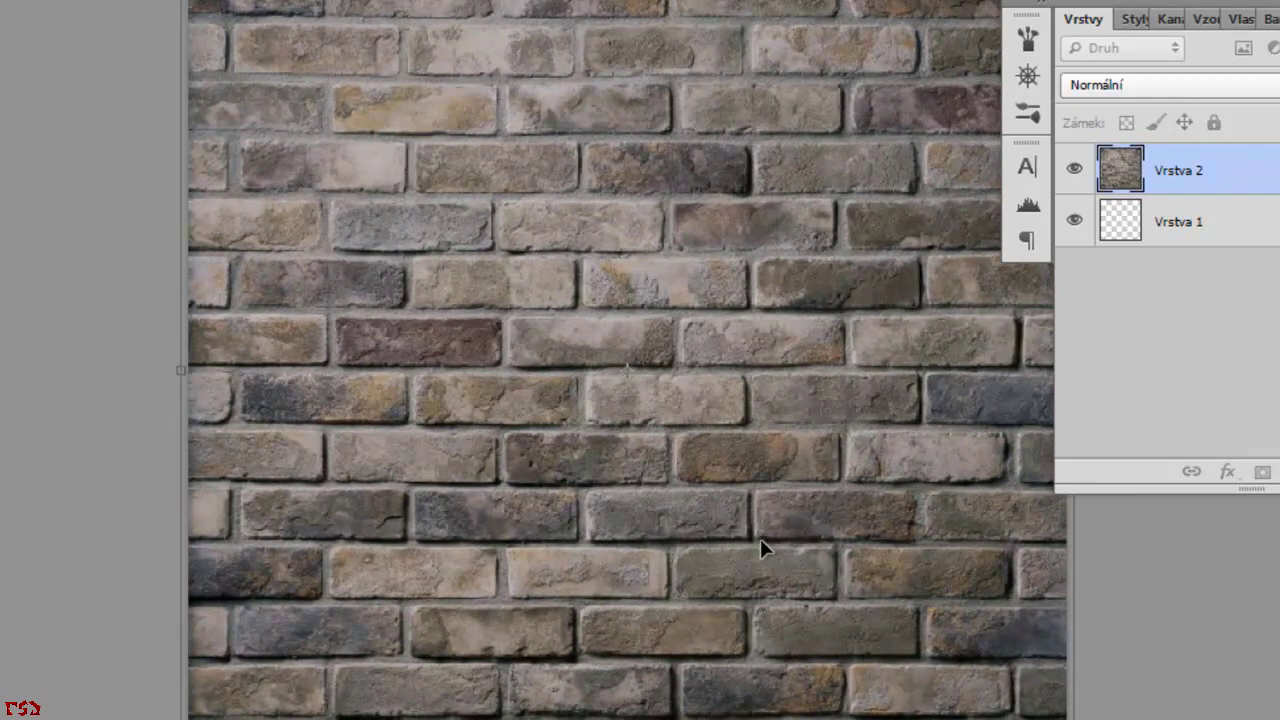
key("Left")
key("Left")
key("Left")
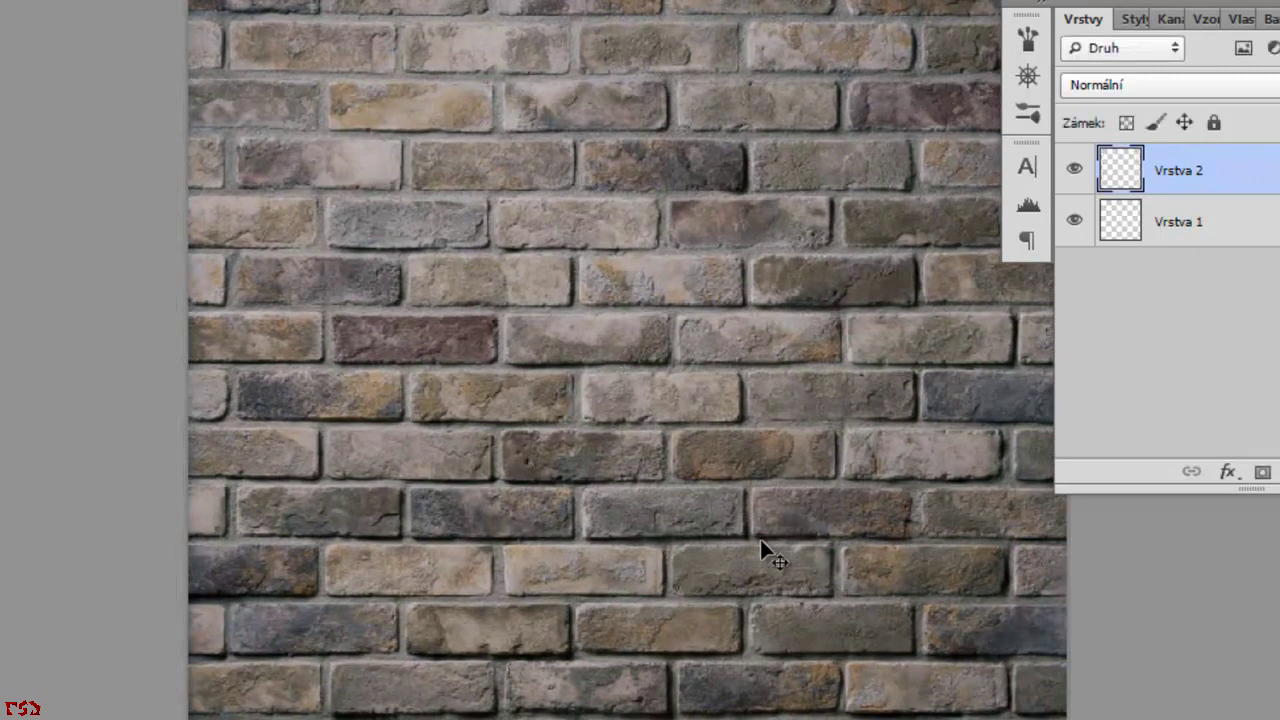
key("Return")
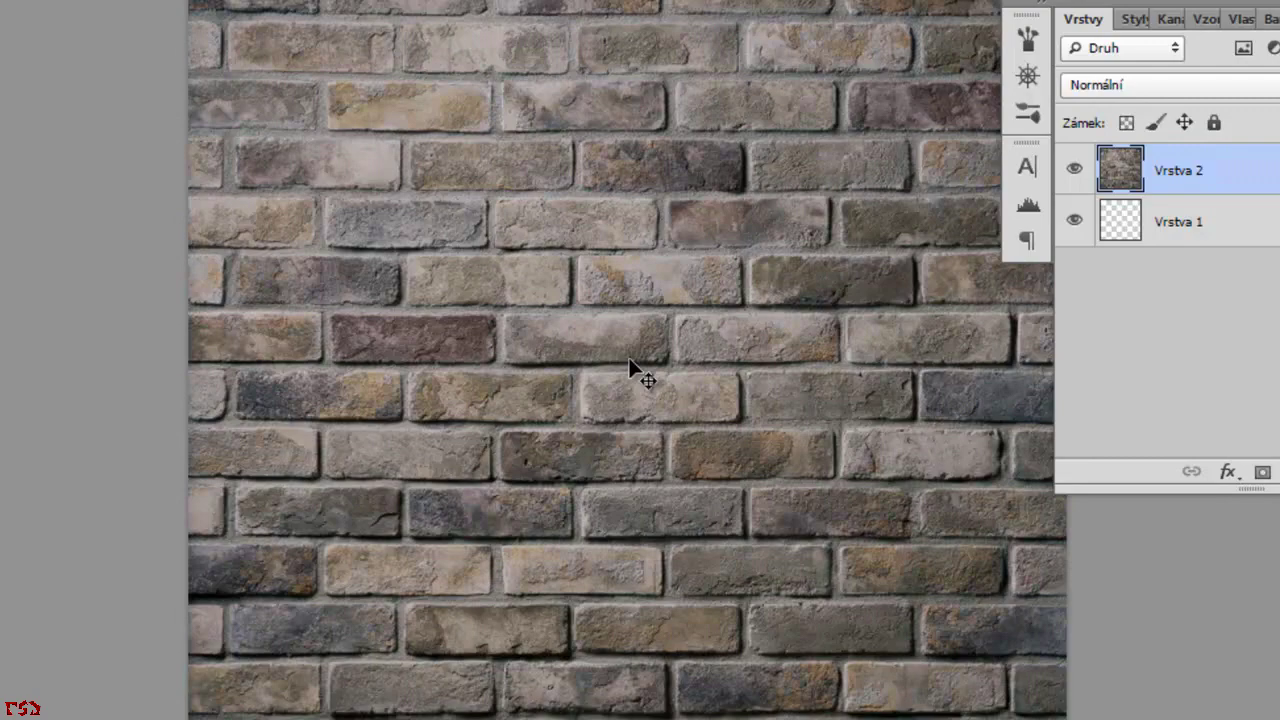
Type white 'PSDTuts' text and centre it on the brick wall.
key("t")
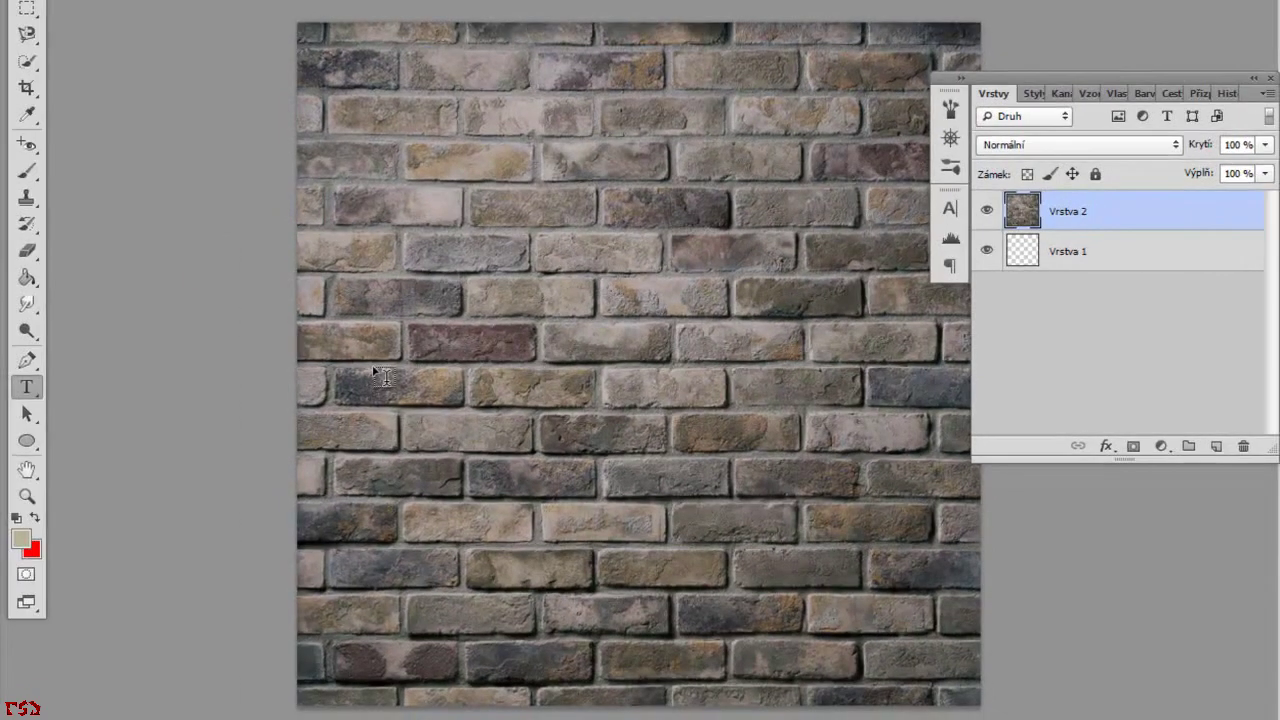
left_click(373, 366)
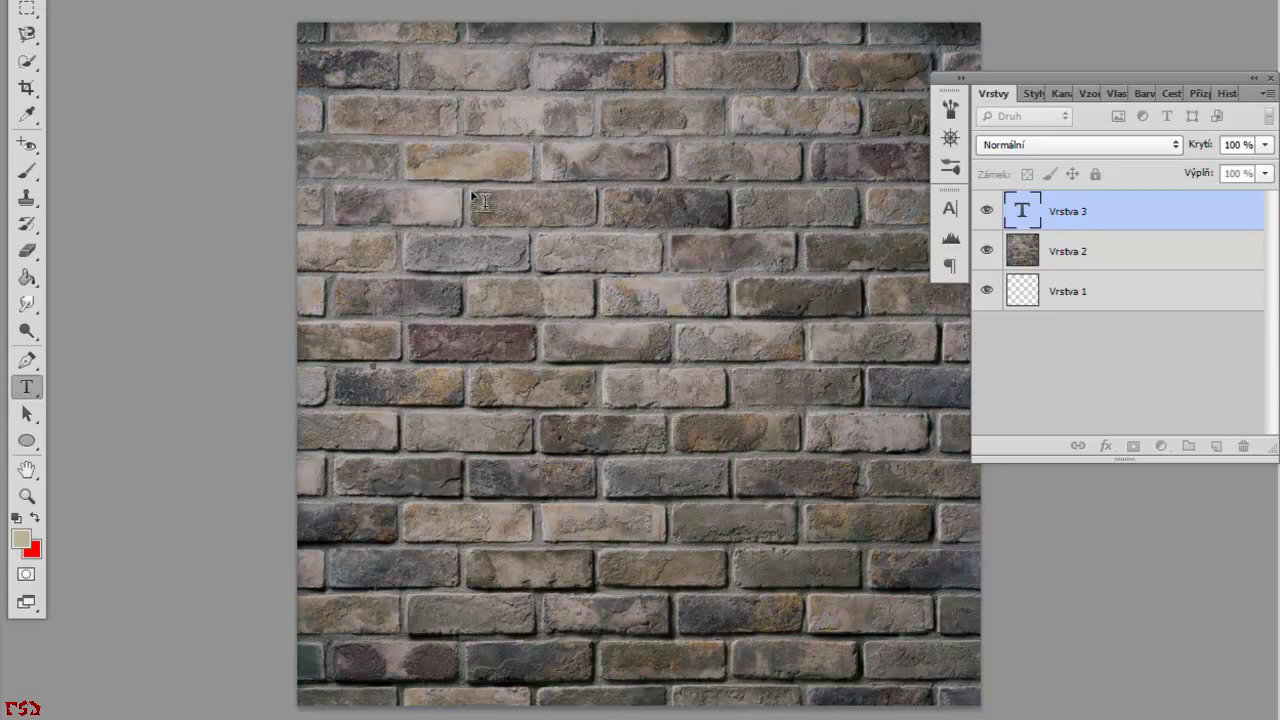
type("PSDTuts")
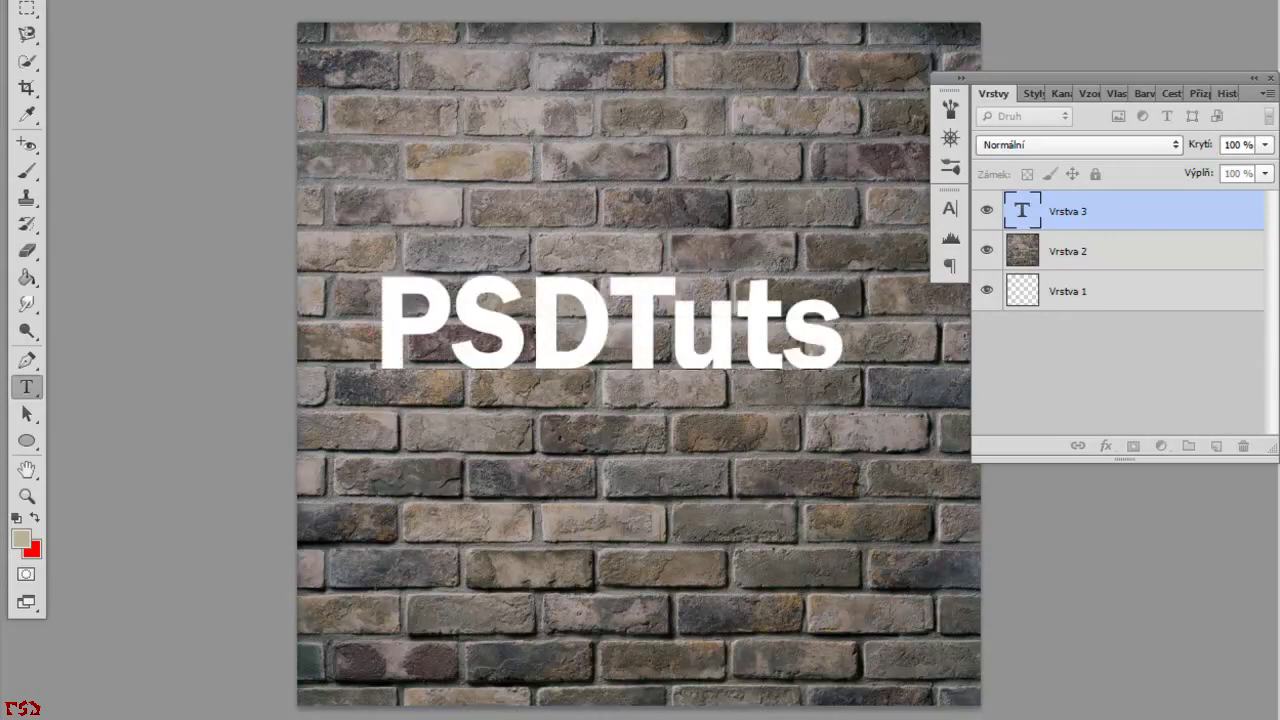
key("ctrl+Return")
left_click_drag(510, 178, 548, 205)
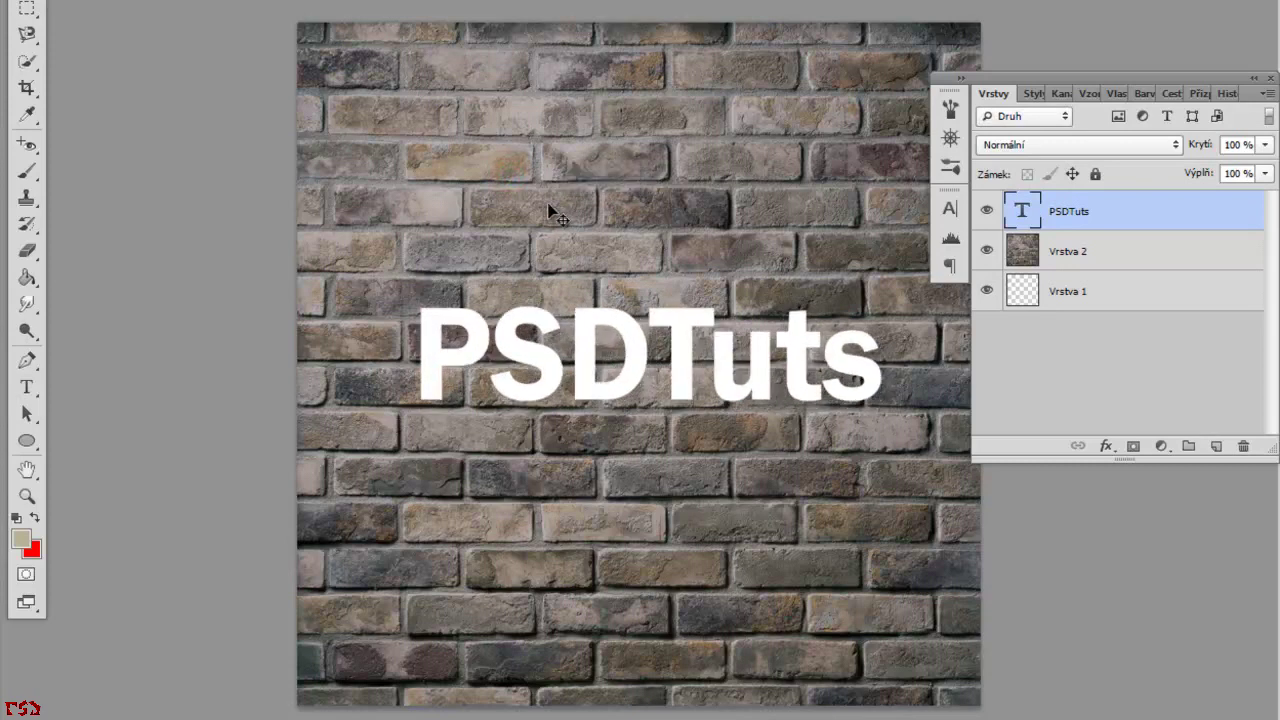
left_click_drag(575, 299, 572, 306)
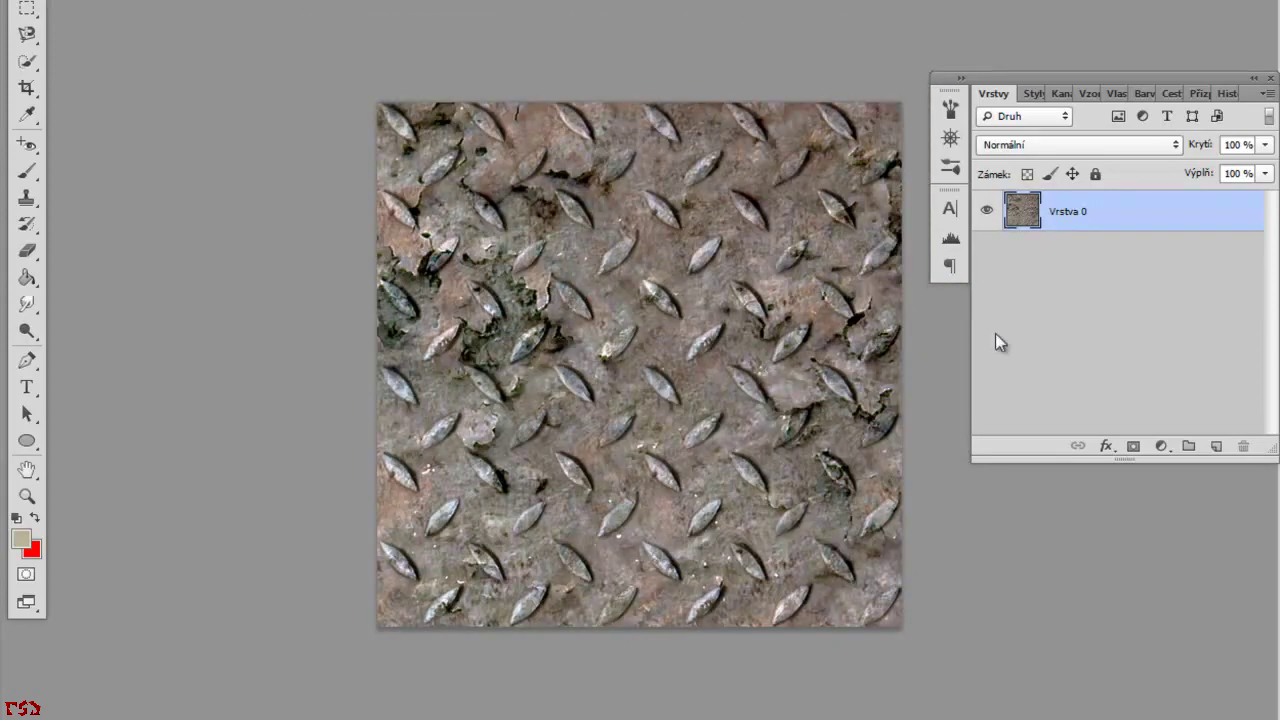
Bring in the diamond-plate texture and tile four copies across the PSDTuts letters.
left_click_drag(552, 351, 1058, 351)
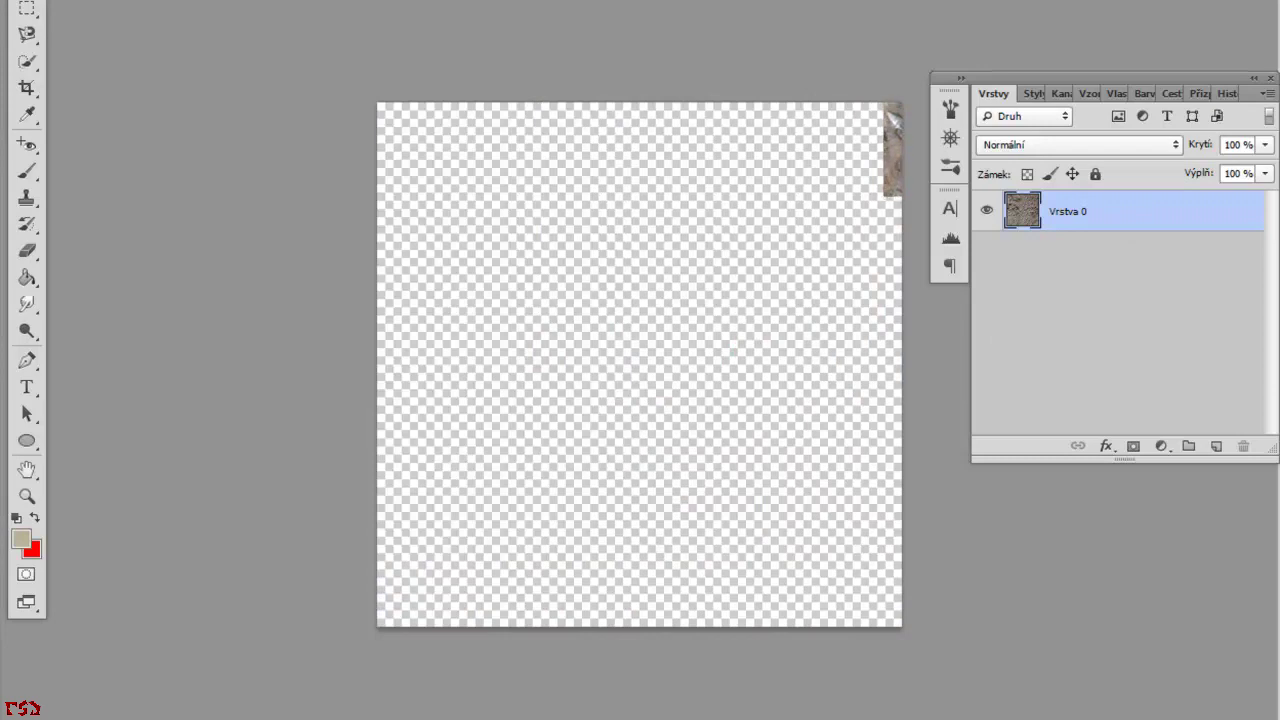
key("Right")
key("Right")
key("Right")
key("Right")
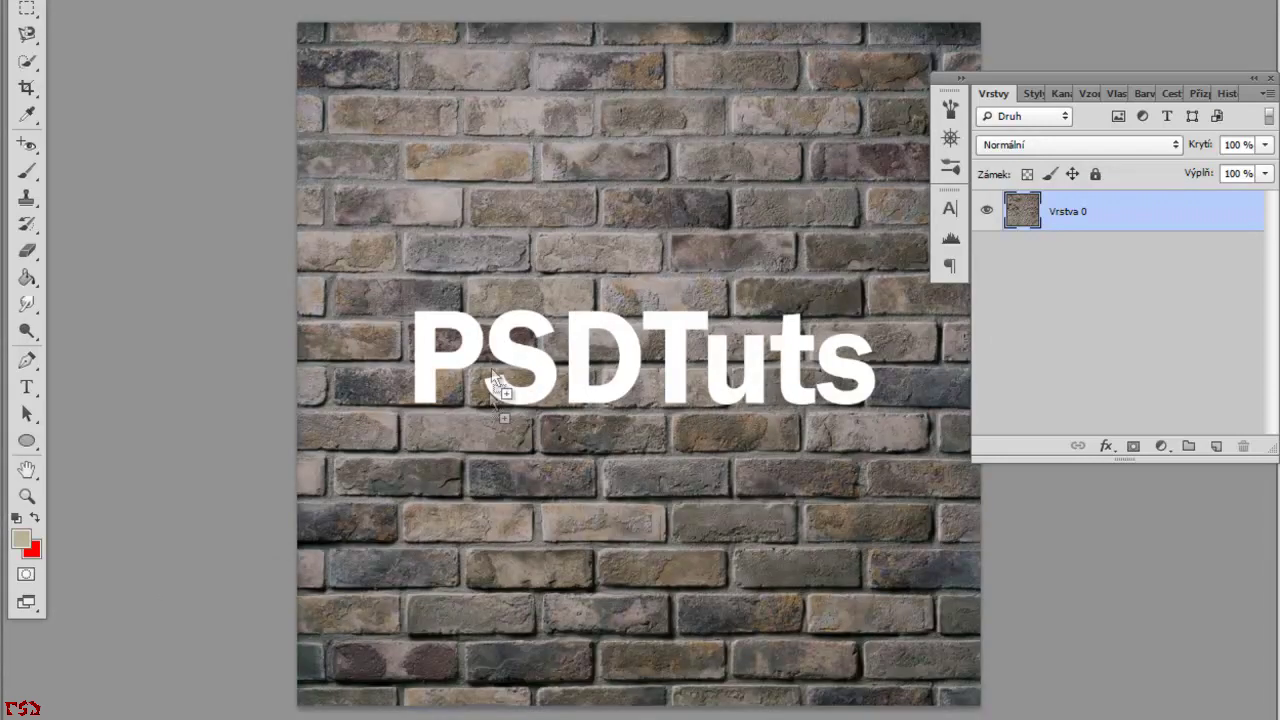
mouse_move(895, 145)
left_mouse_down()
mouse_move(490, 351)
mouse_move(518, 360)
left_mouse_up()
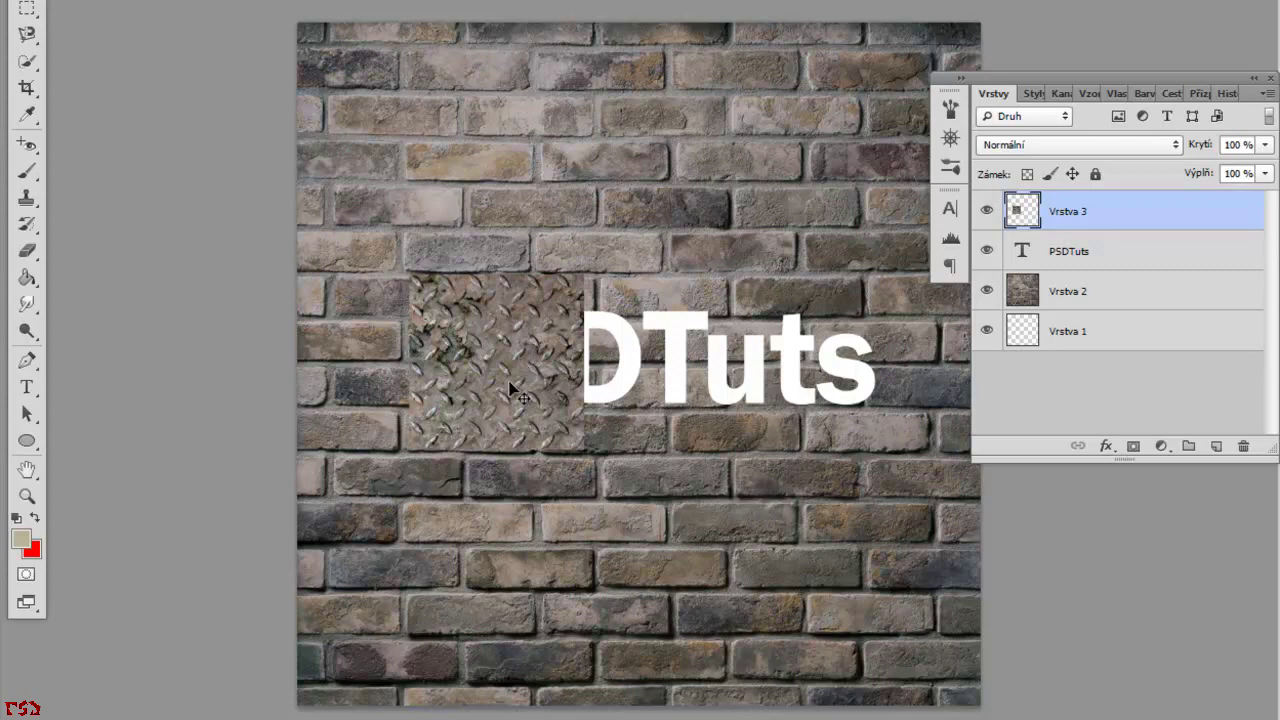
left_click_drag(480, 430, 483, 460)
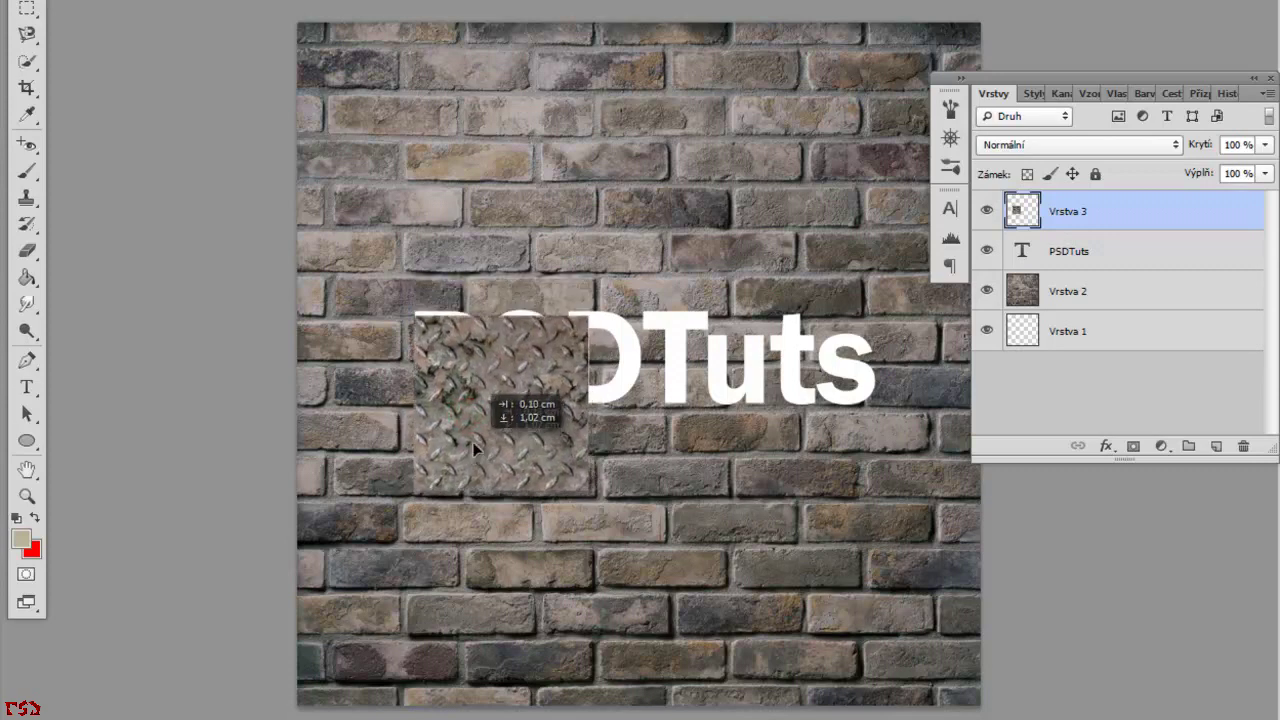
left_click_drag(486, 376, 484, 378)
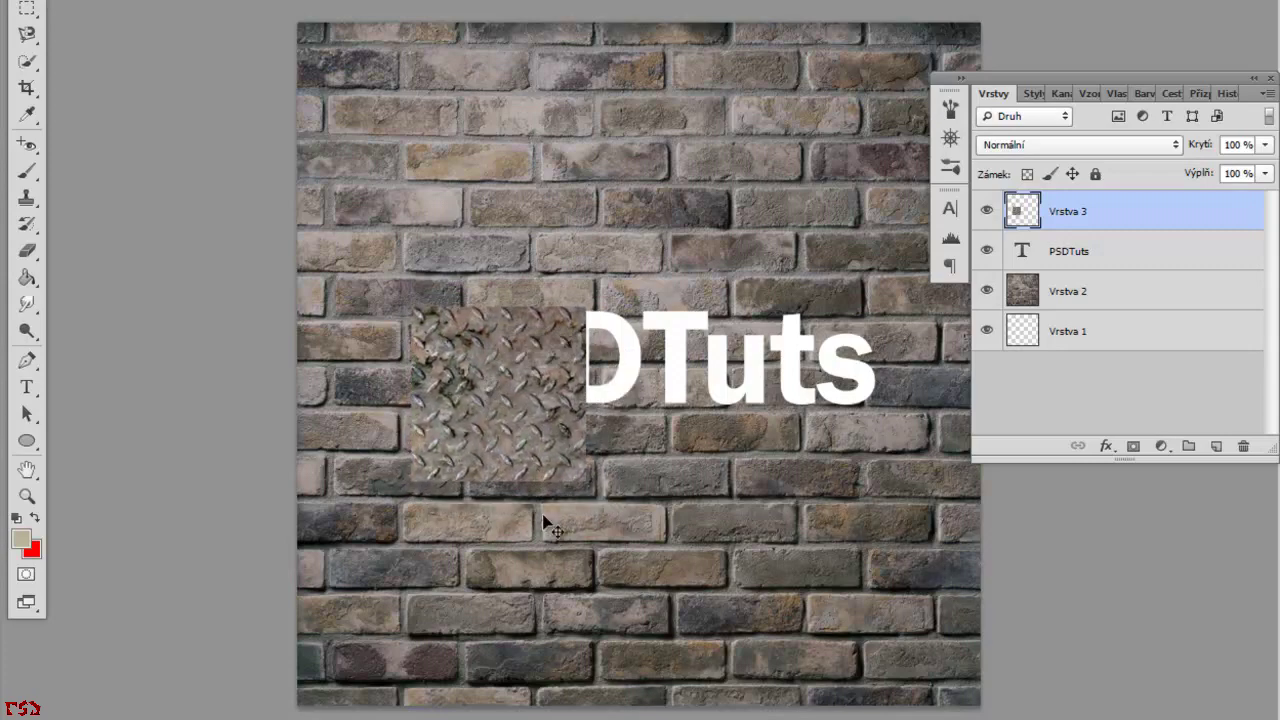
mouse_move(498, 416)
left_mouse_down("alt")
mouse_move(616, 339)
mouse_move(723, 428)
left_mouse_up("alt")
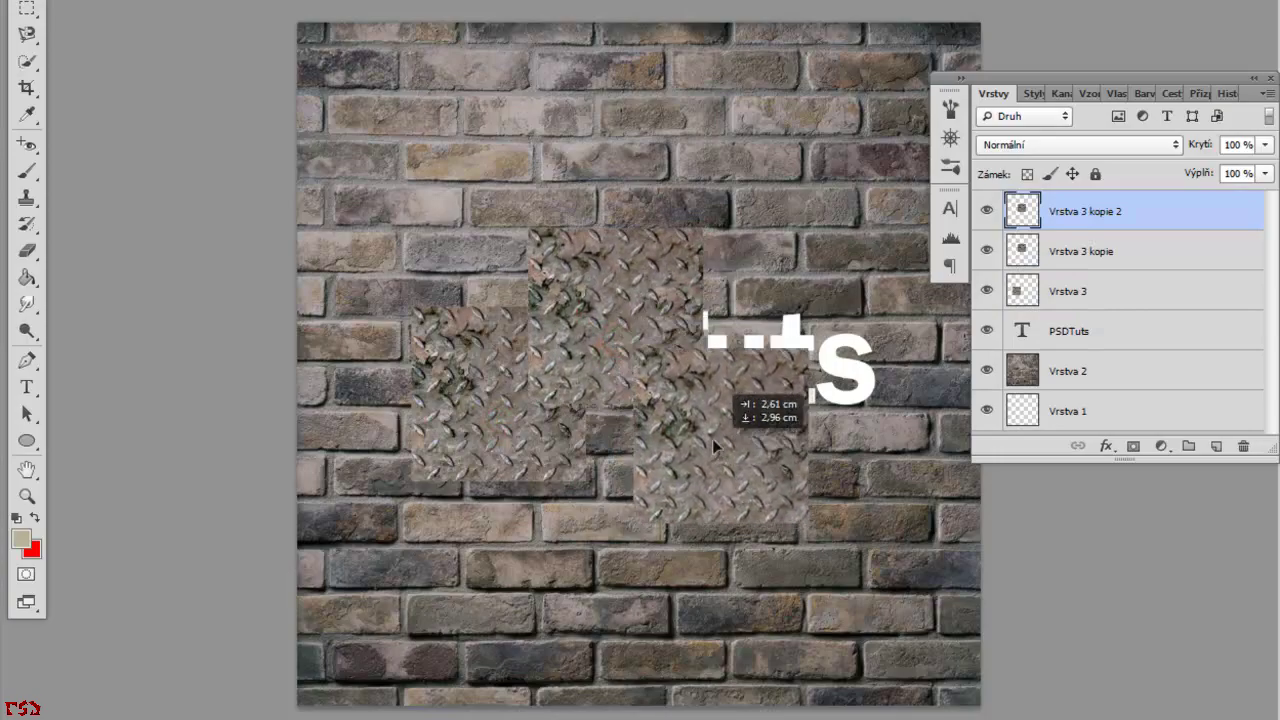
mouse_move(723, 428)
left_mouse_down("alt")
mouse_move(817, 342)
mouse_move(805, 352)
left_mouse_up("alt")
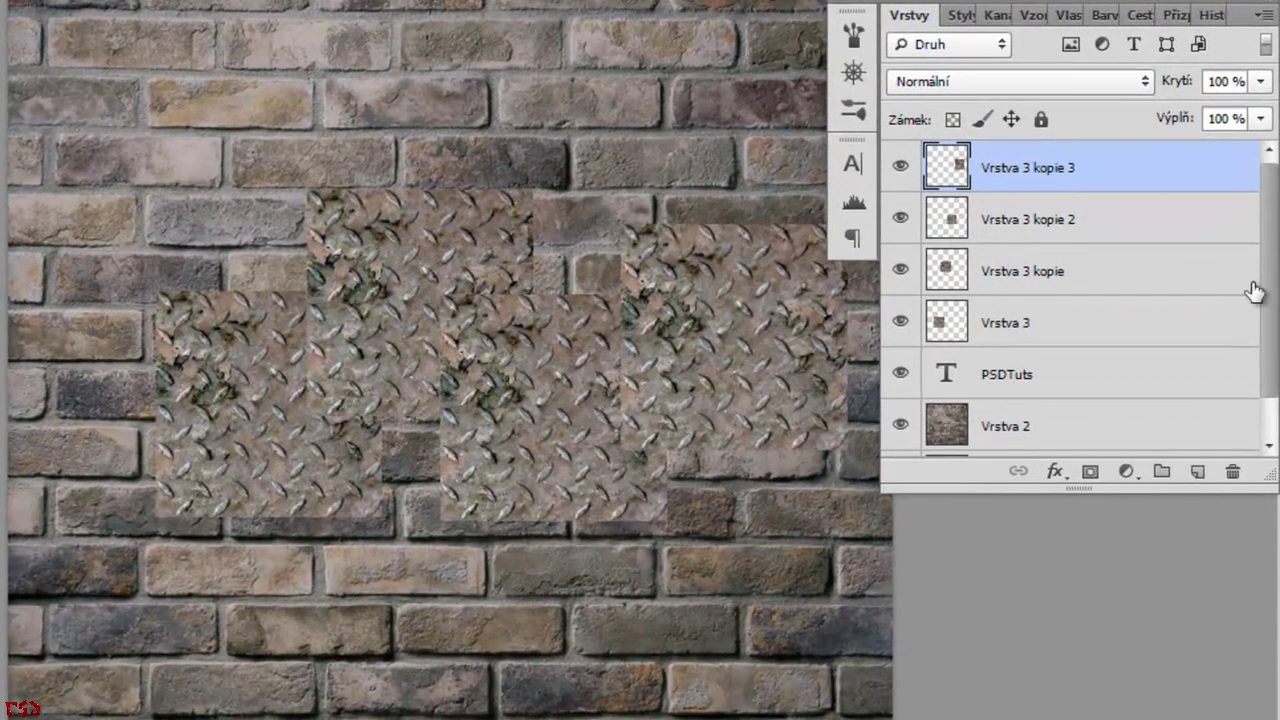
Select the four diamond-plate patch layers and merge them into one layer.
left_click(901, 170)
left_click(901, 219)
left_click(901, 219)
left_click(901, 270)
left_click(901, 270)
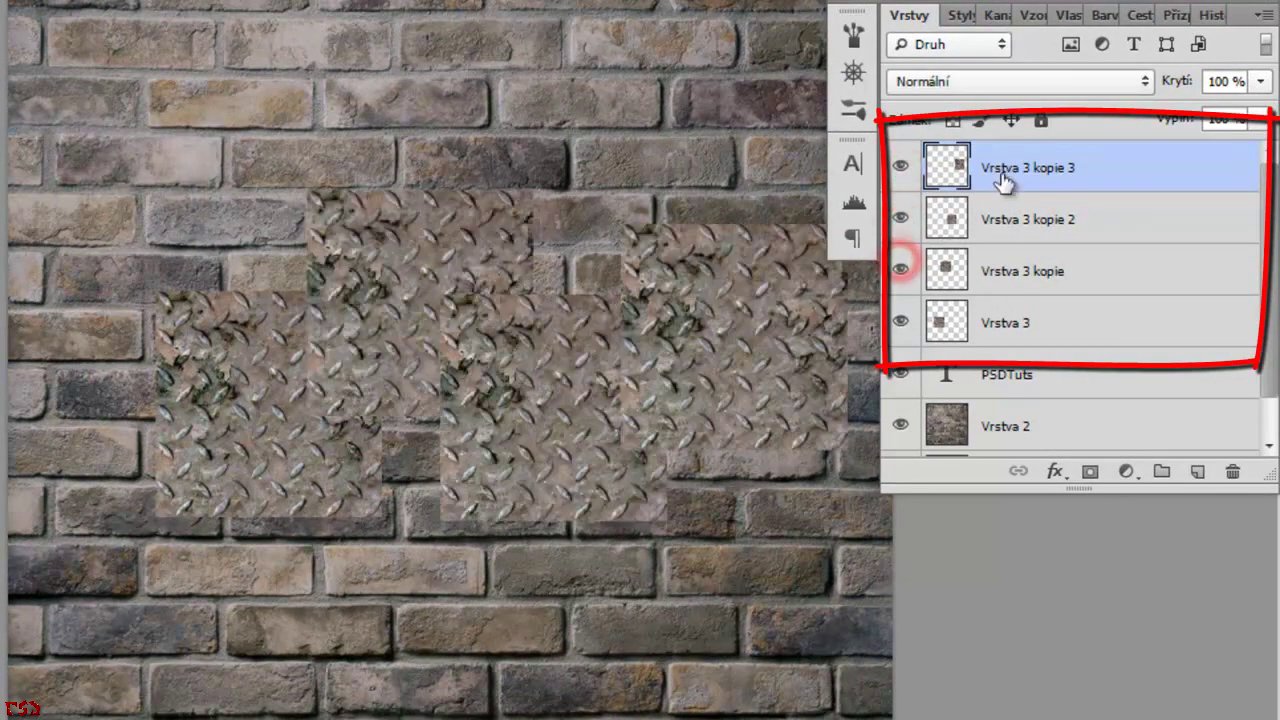
left_click(1110, 216, "ctrl")
left_click(1102, 272, "ctrl")
left_click(1088, 320, "ctrl")
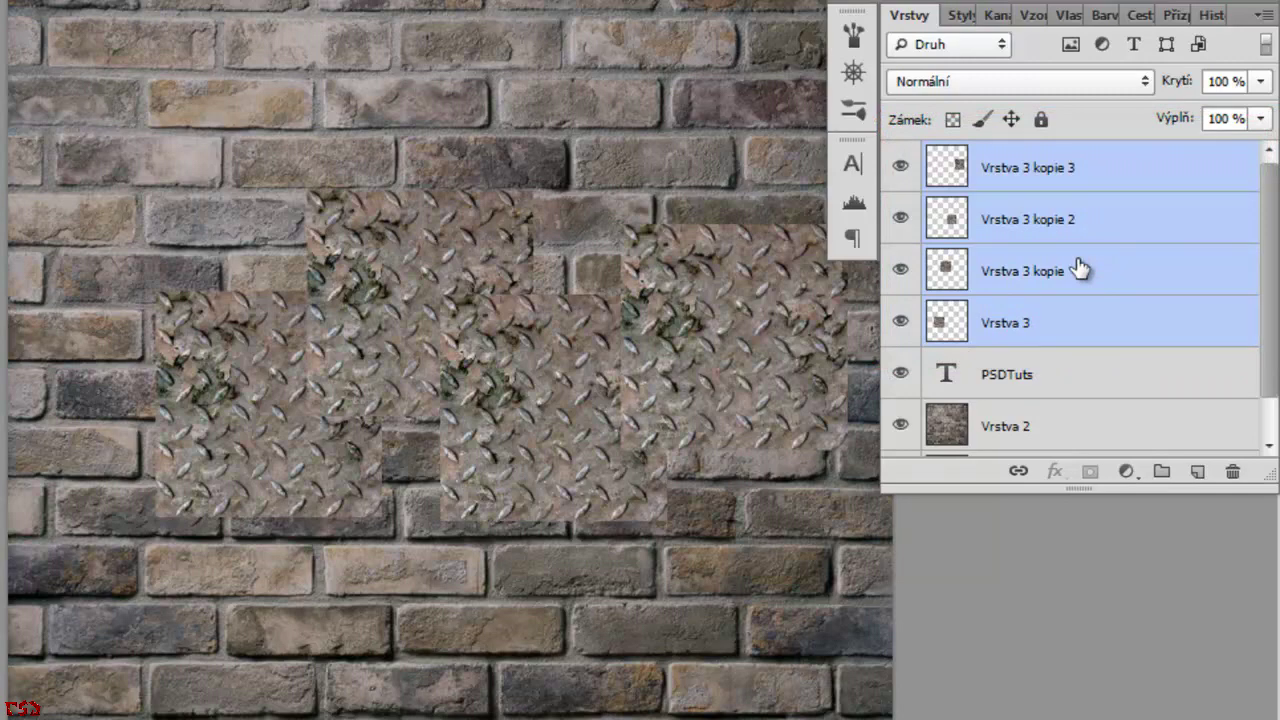
key("ctrl+e")
Align the merged metal texture with the PSDTuts text underneath.
left_click(901, 170)
left_click(901, 170)
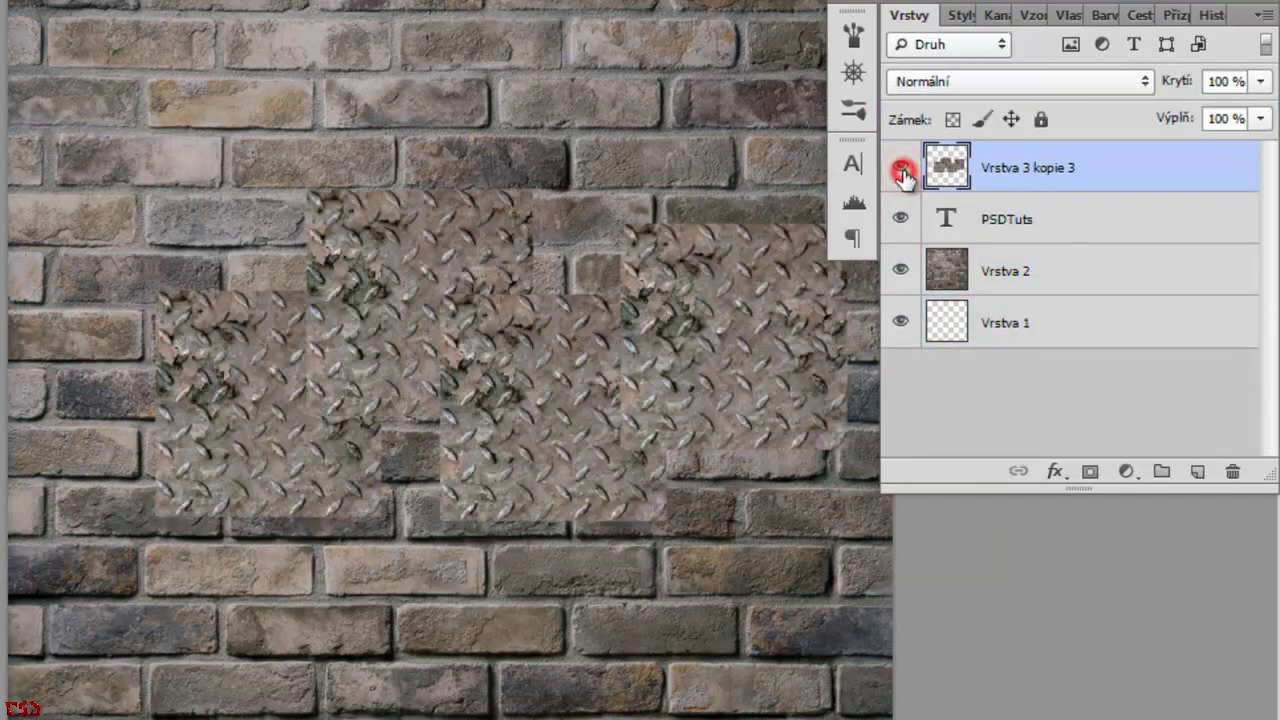
left_click(901, 170)
left_click(901, 170)
mouse_move(659, 305)
left_mouse_down()
mouse_move(634, 310)
mouse_move(654, 310)
left_mouse_up()
left_click(901, 168)
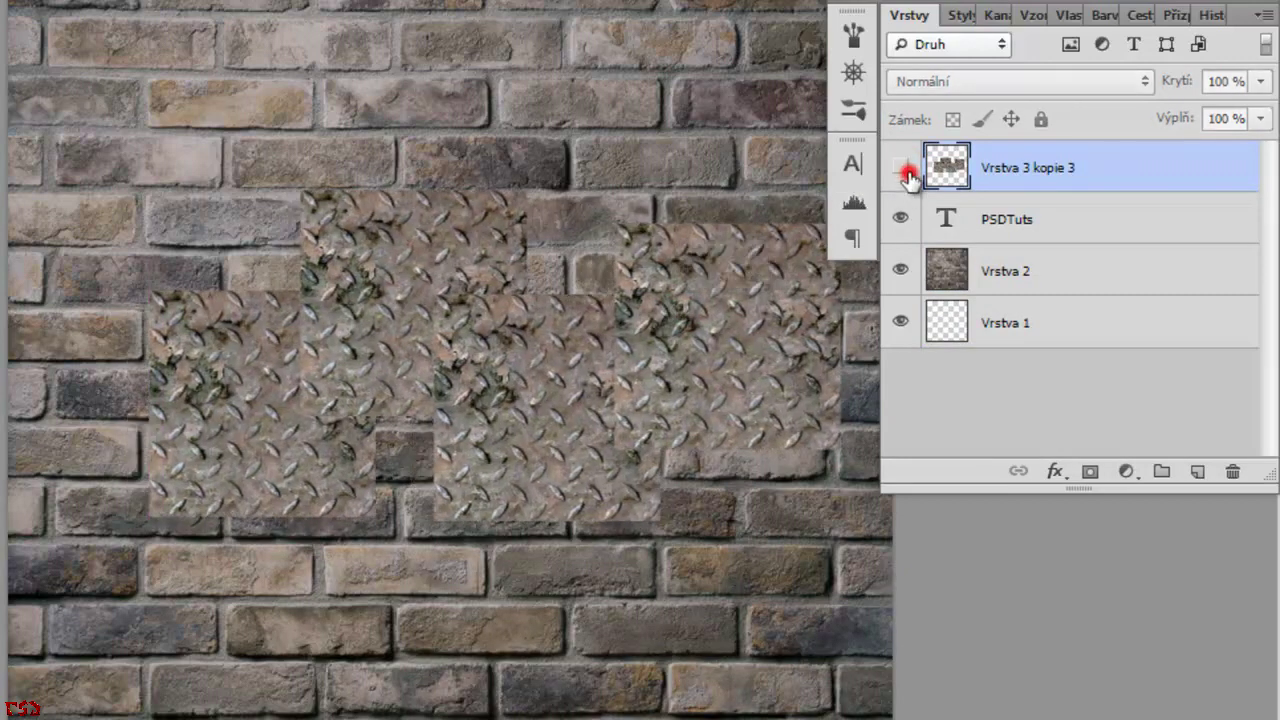
left_click(901, 168)
key("shift+Right")
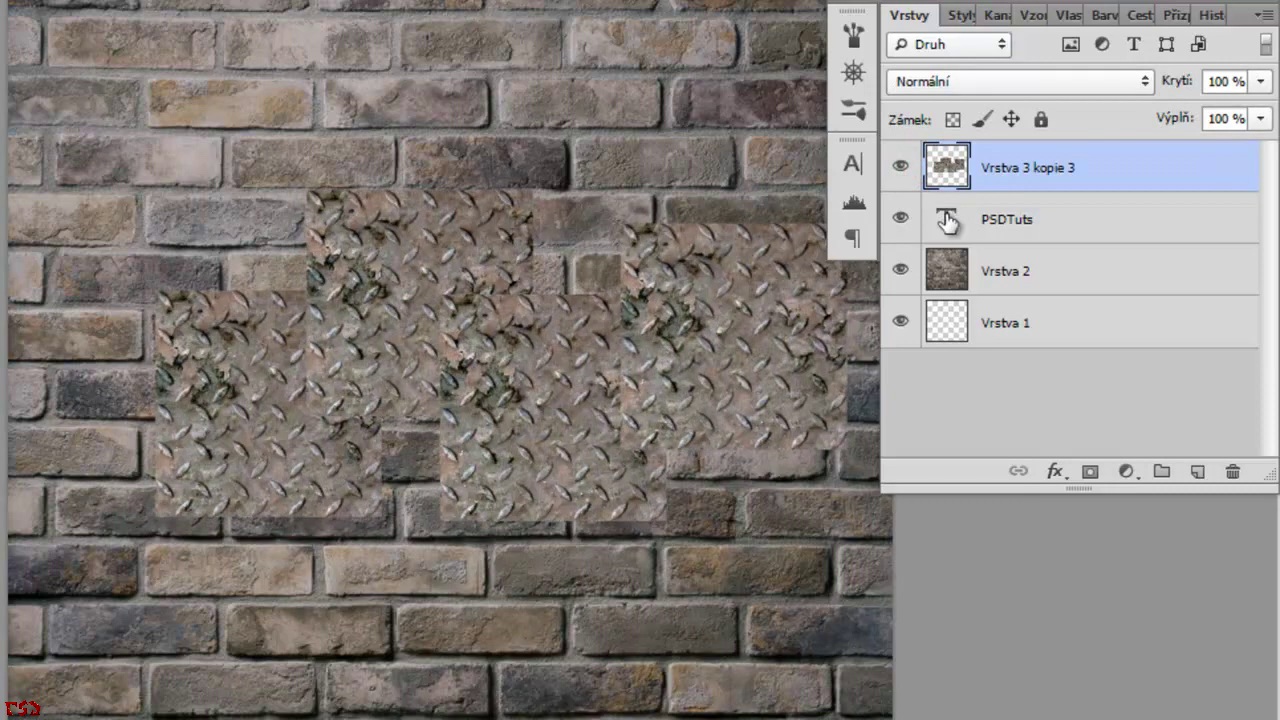
Load the PSDTuts letter selection and copy the metal into letter-shaped Vrstva 3.
left_click(946, 222, "ctrl")
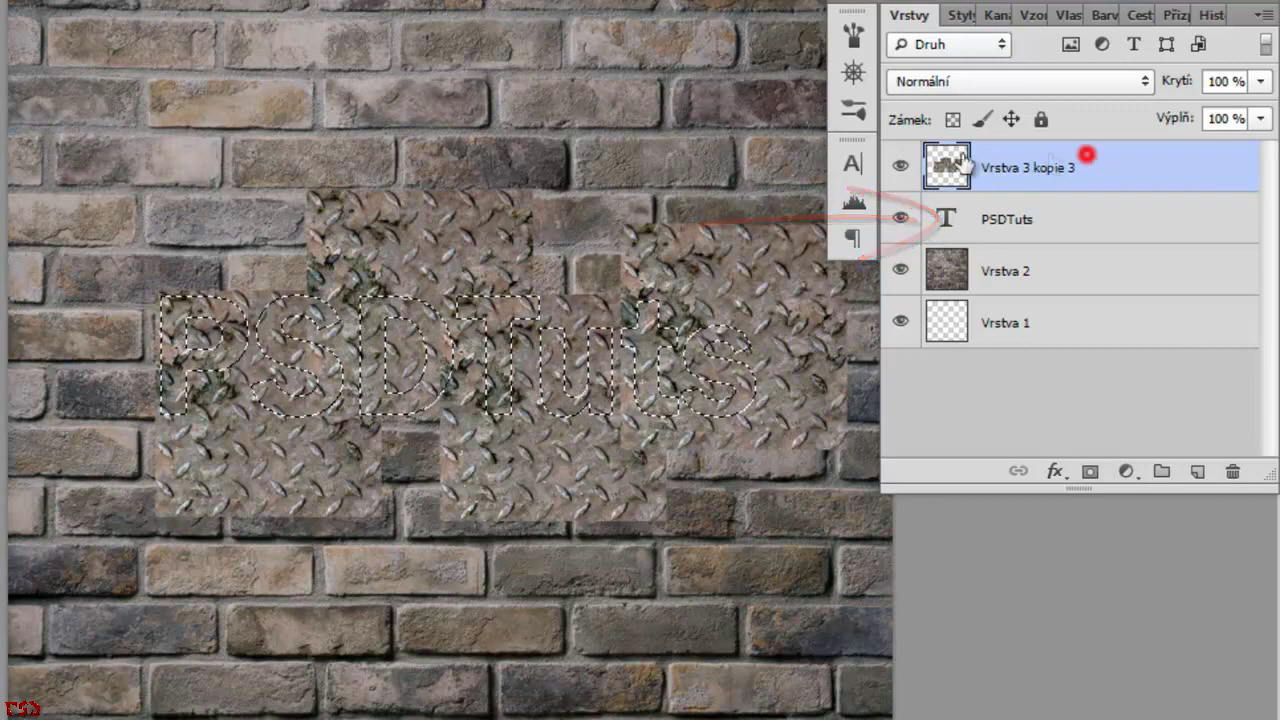
left_click(900, 168)
left_click(898, 178)
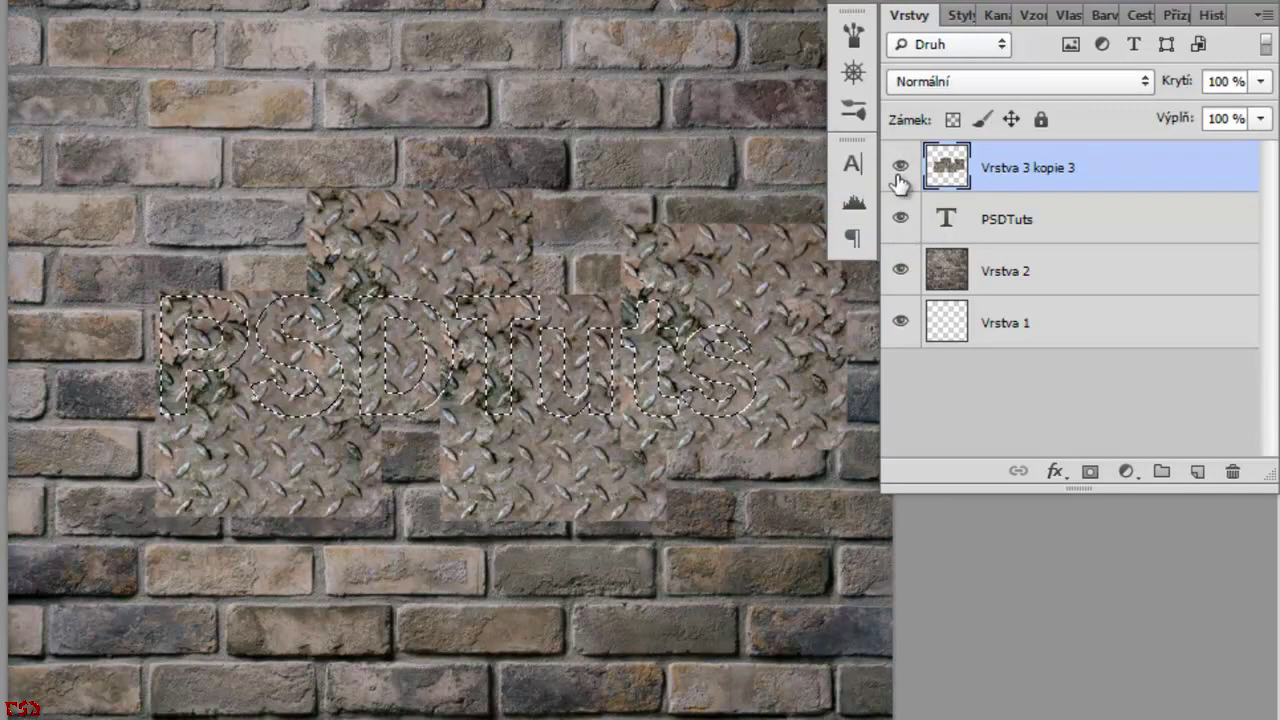
key("ctrl+j")
Hide the full metal texture and text layers, then move the metal lettering lower.
left_click(899, 220)
left_click(900, 270)
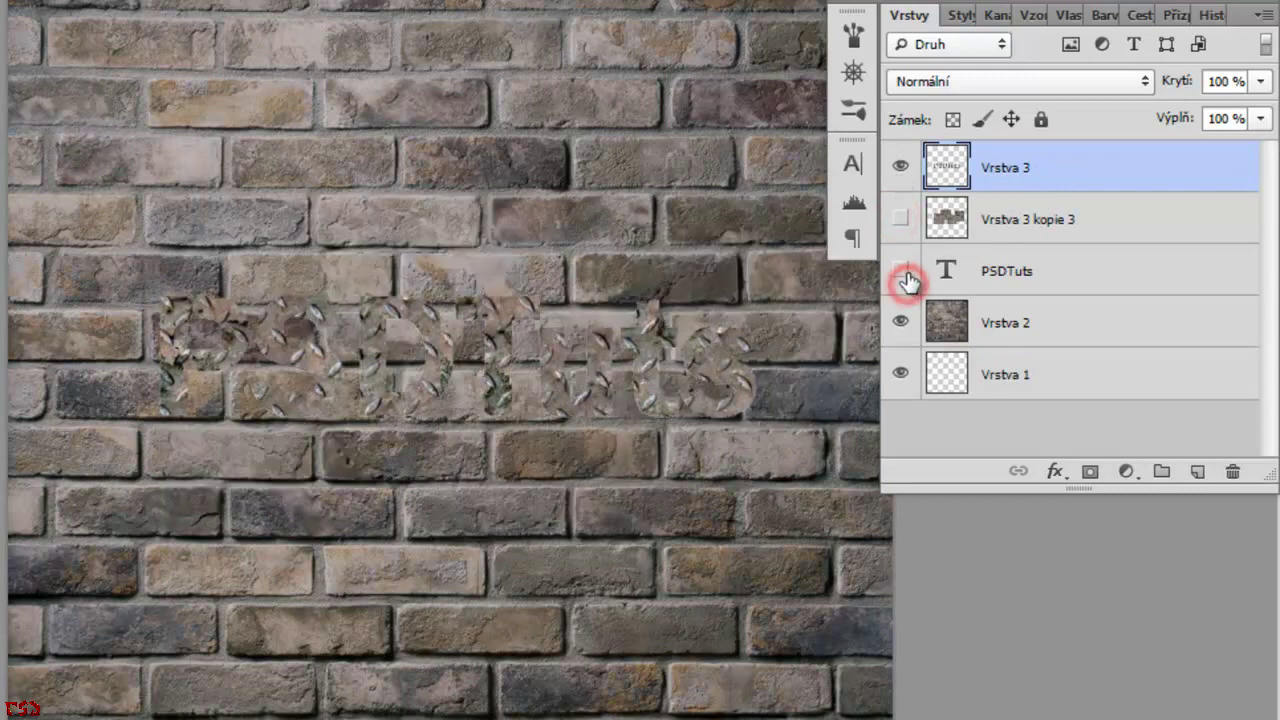
left_click(973, 228)
left_click(952, 268)
left_click(948, 168)
left_click(901, 167)
left_click(901, 167)
mouse_move(508, 337)
left_mouse_down()
mouse_move(515, 698)
mouse_move(466, 333)
mouse_move(491, 366)
mouse_move(497, 352)
left_mouse_up()
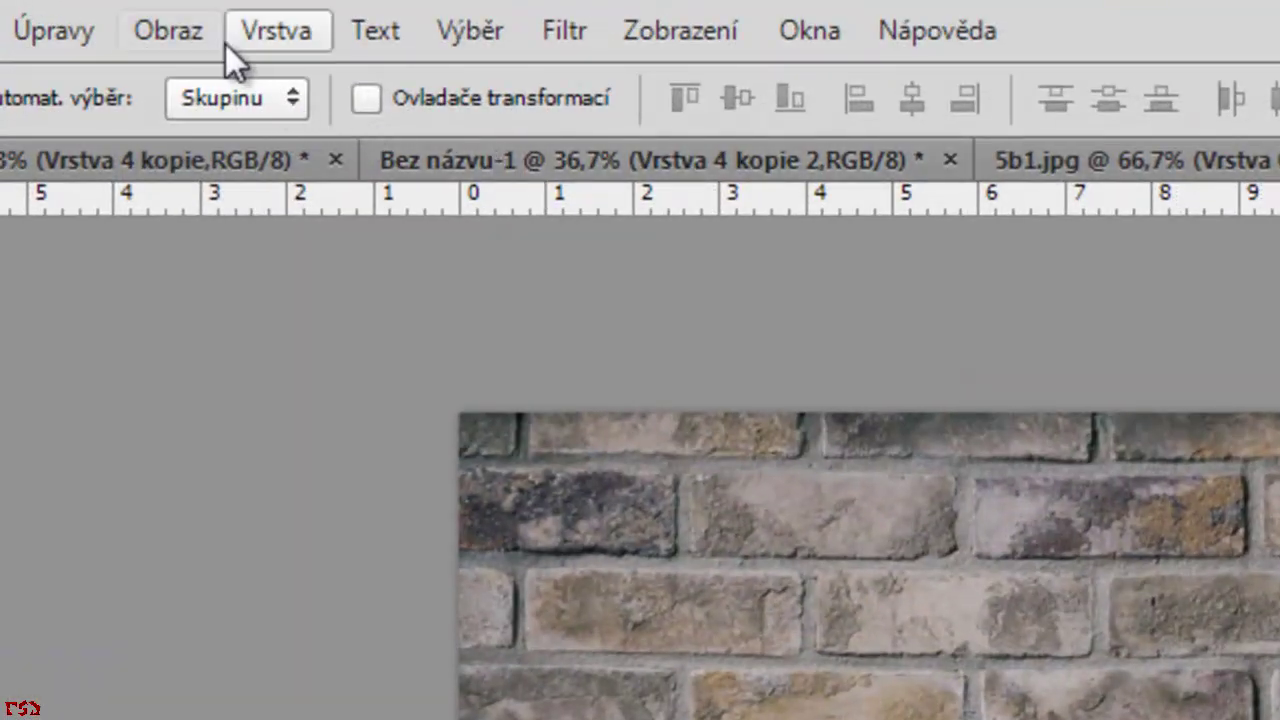
Darken the metal lettering with Brightness/Contrast at brightness -21 and contrast 86.
left_click(168, 30)
mouse_move(193, 37)
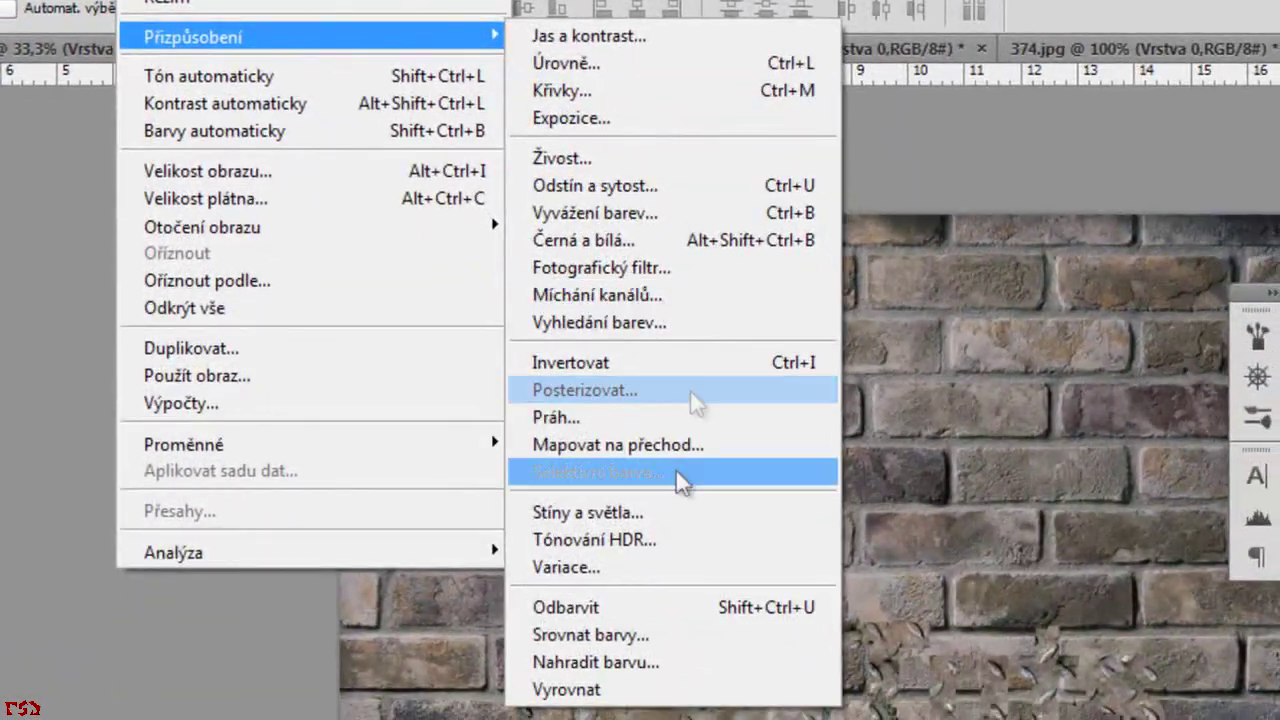
left_click(644, 592)
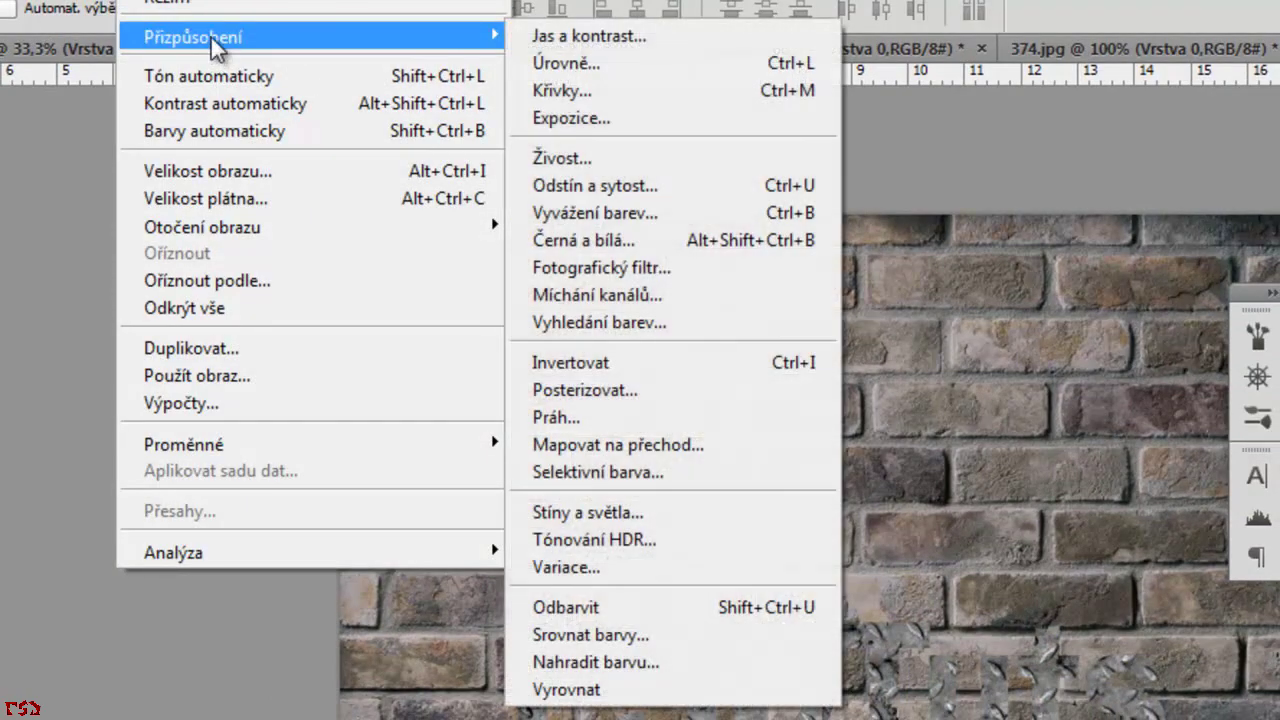
left_click(551, 32)
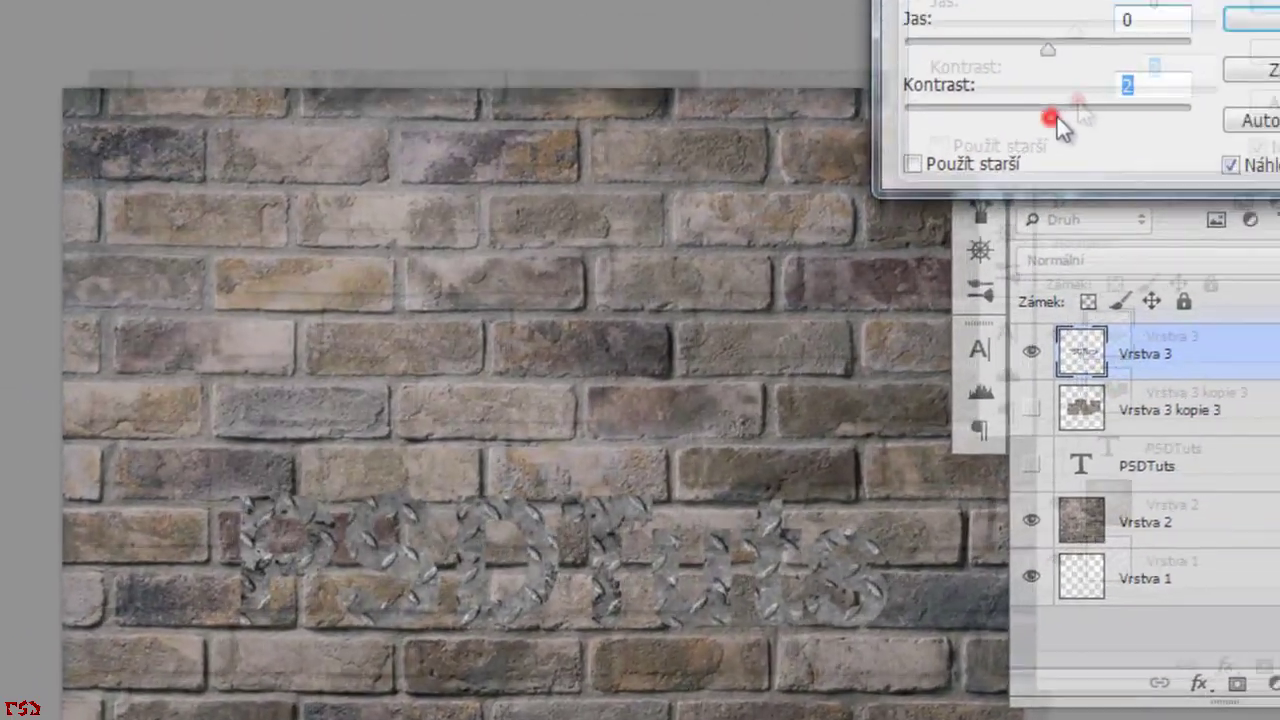
left_click_drag(916, 195, 1038, 205)
left_click_drag(918, 133, 888, 138)
left_click(1157, 107)
left_click_drag(526, 585, 530, 580)
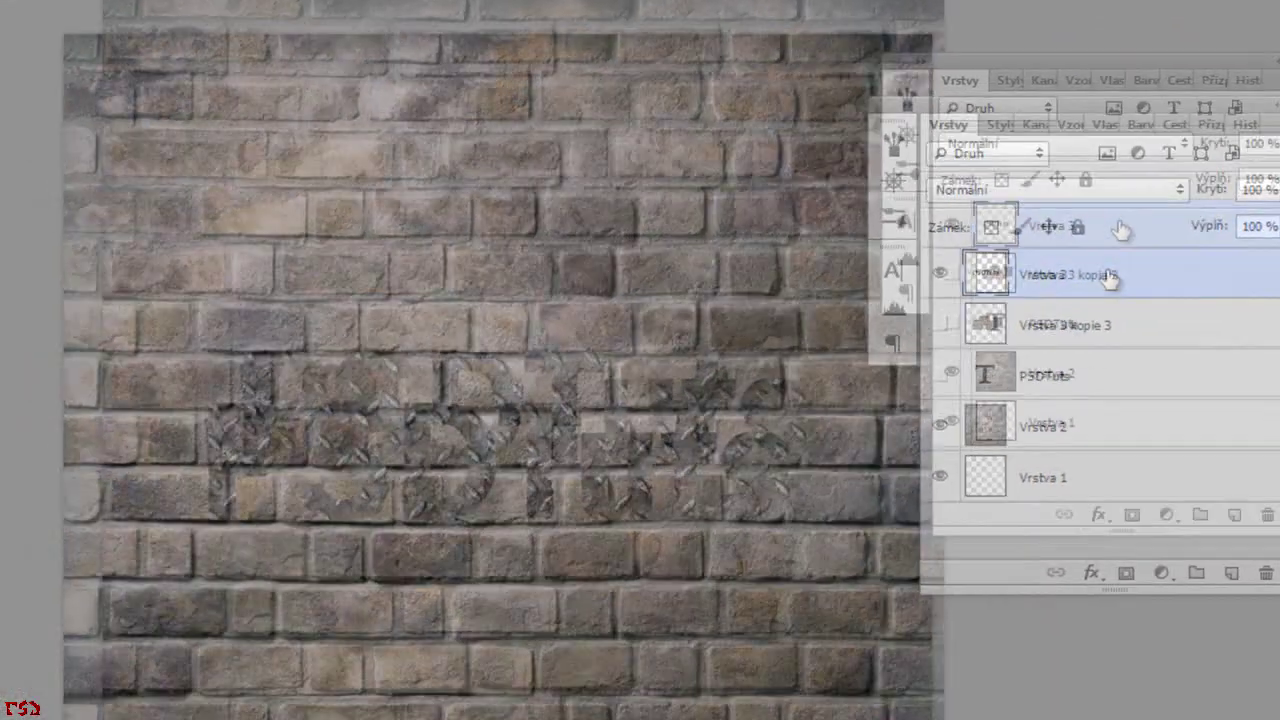
Add a Bevel and Emboss to Vrstva 3 with depth 1000% and size 16.
left_click(1146, 61)
double_click(1146, 61)
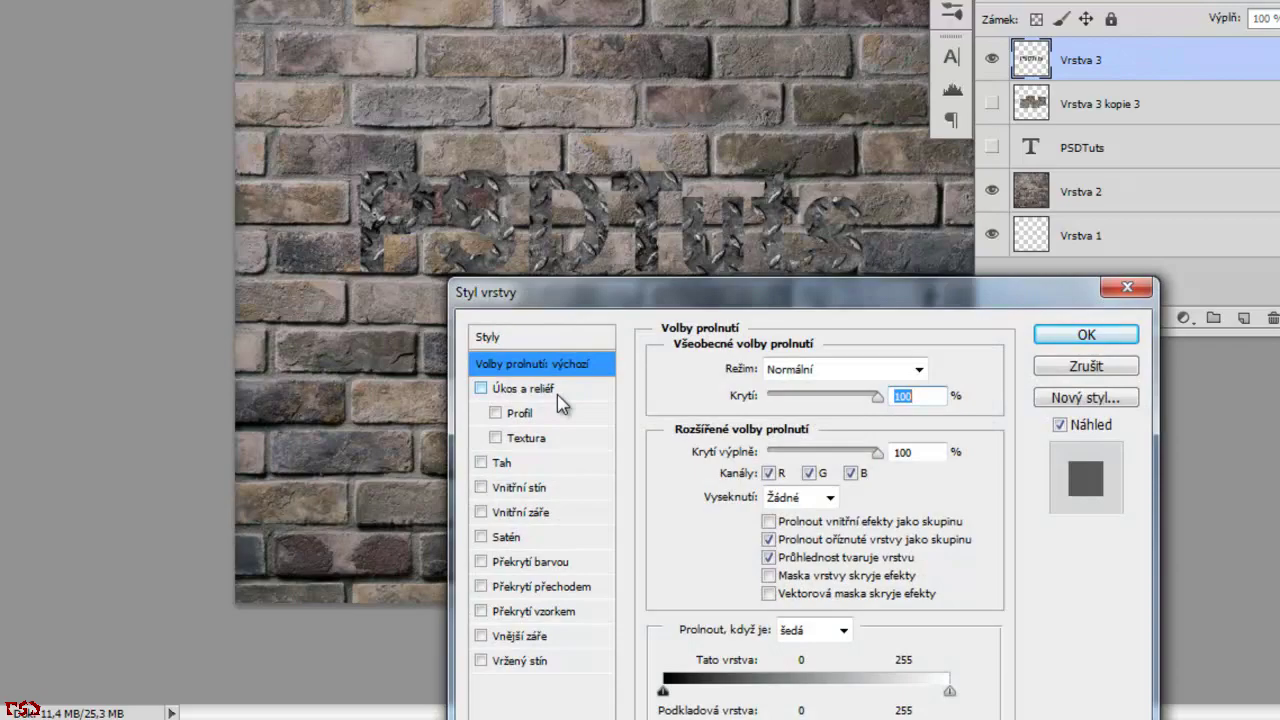
left_click(501, 390)
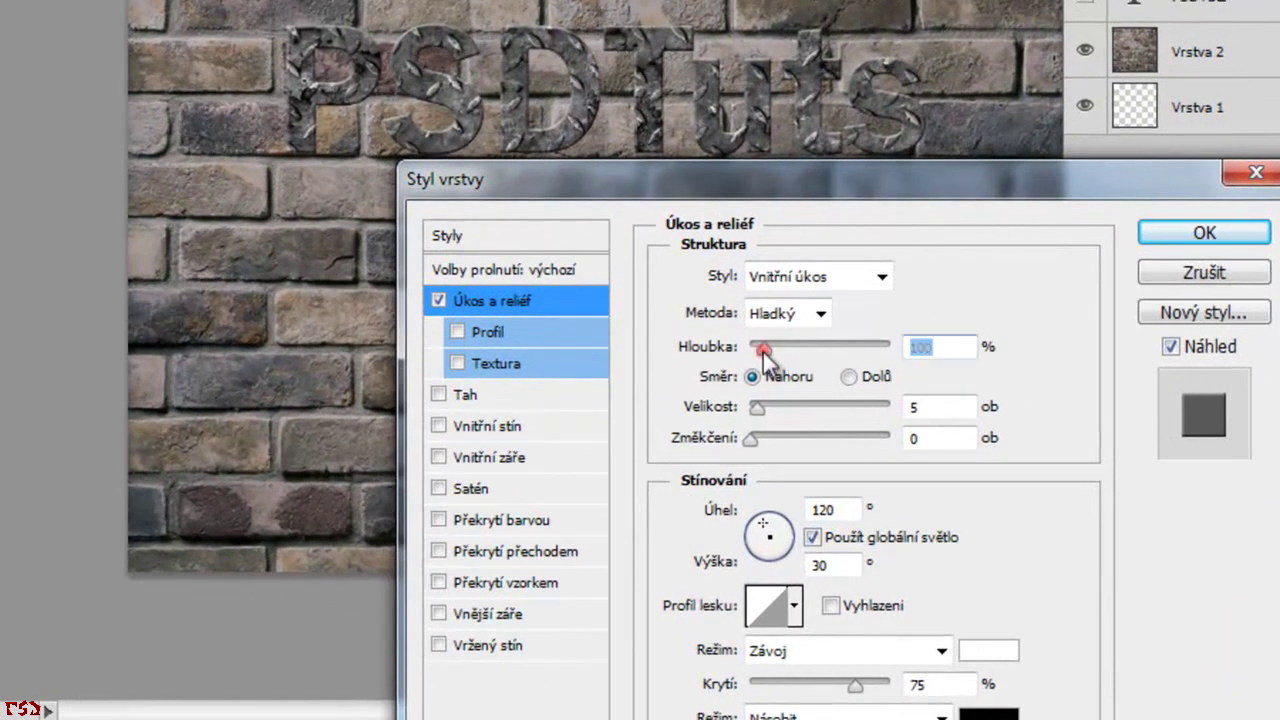
left_click_drag(739, 427, 812, 430)
left_click_drag(857, 353, 898, 362)
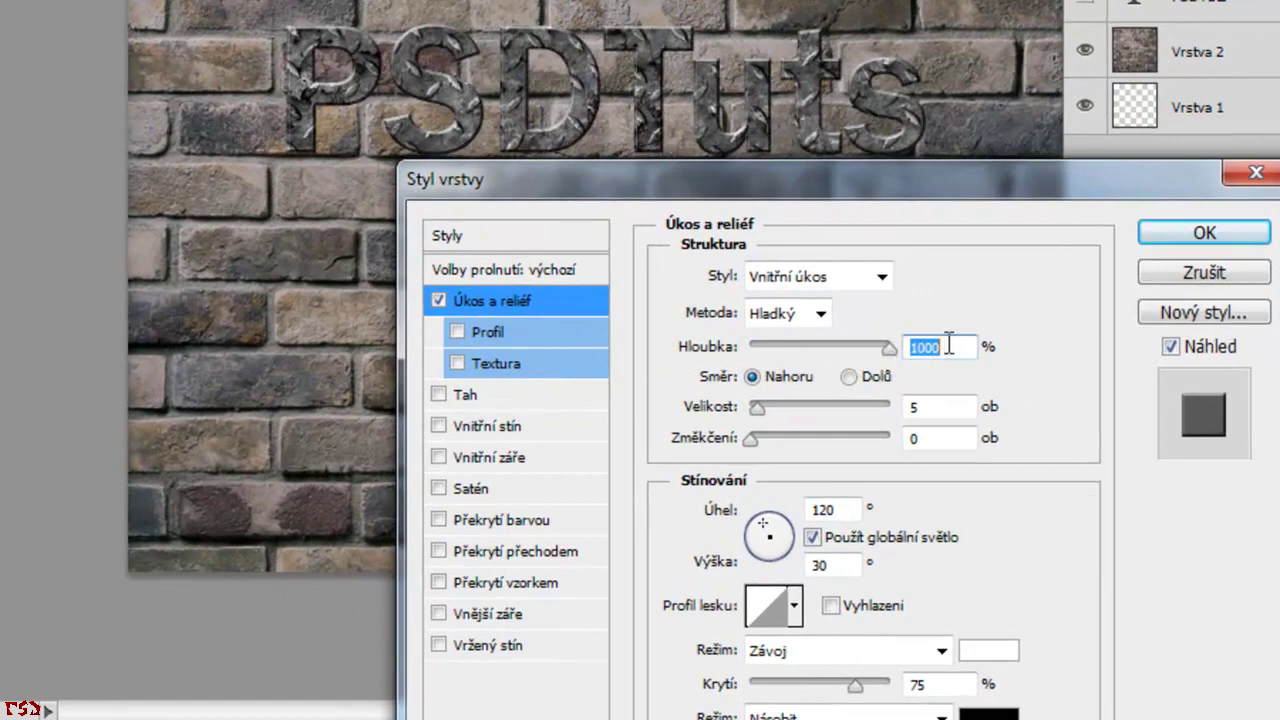
double_click(930, 407)
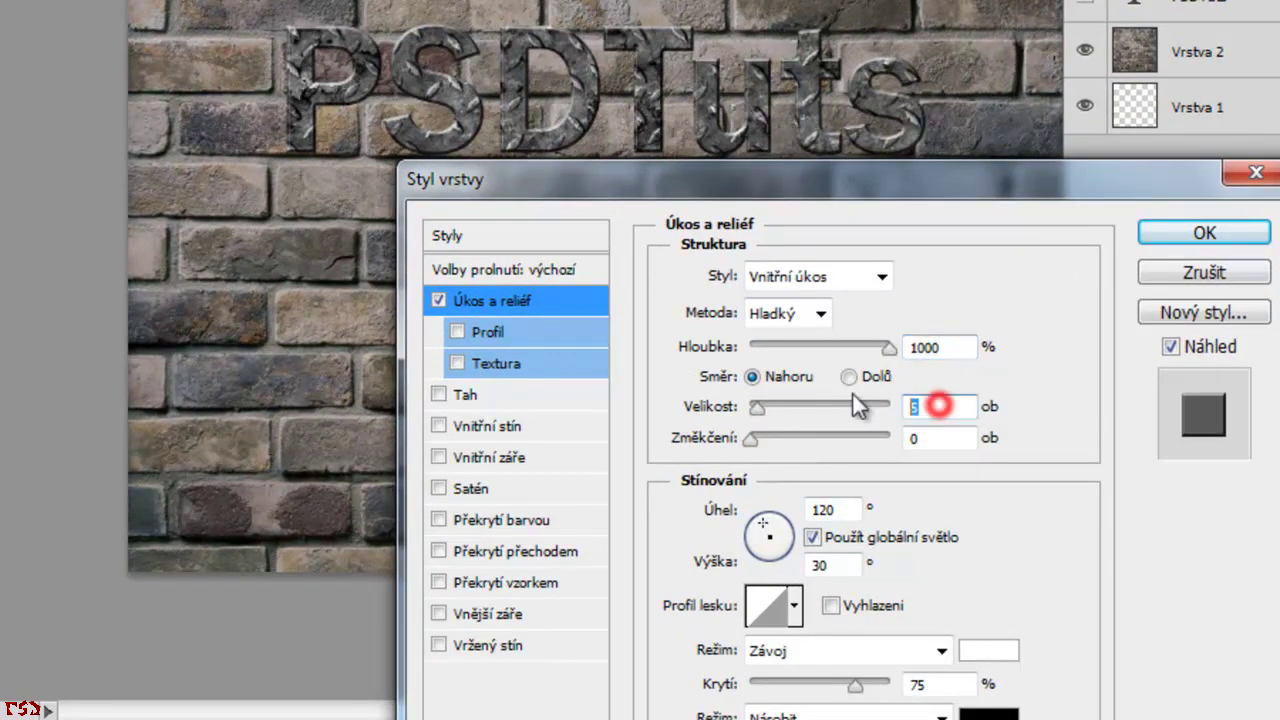
type("16")
left_click(1068, 436)
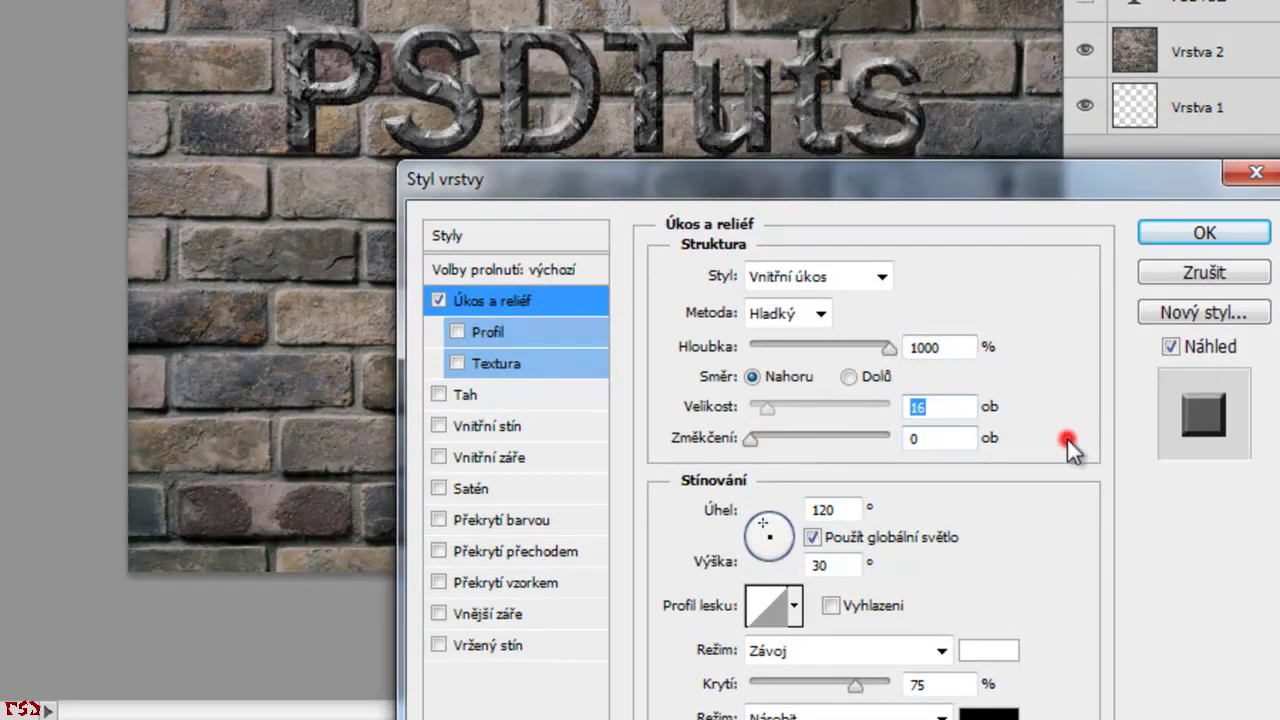
Give the bevel the Ring gloss contour, apply it, and duplicate the lettering layer.
left_click(795, 608)
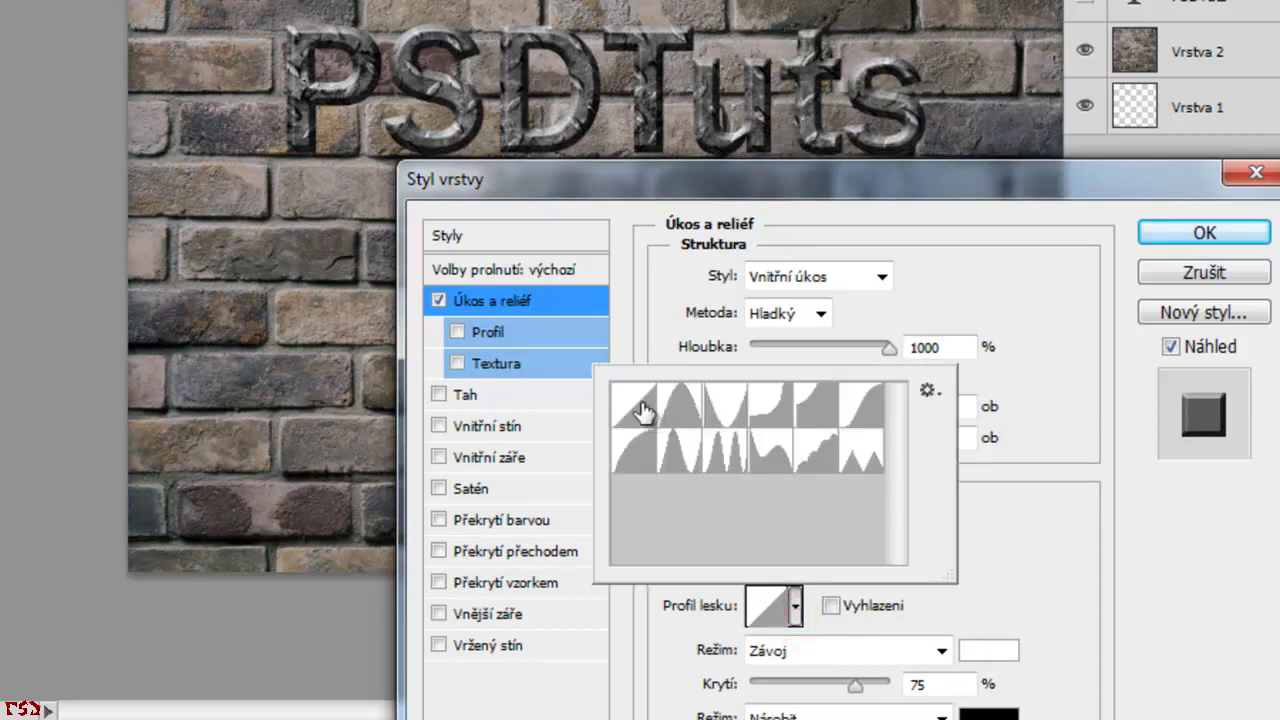
left_click(688, 458)
left_click(1005, 258)
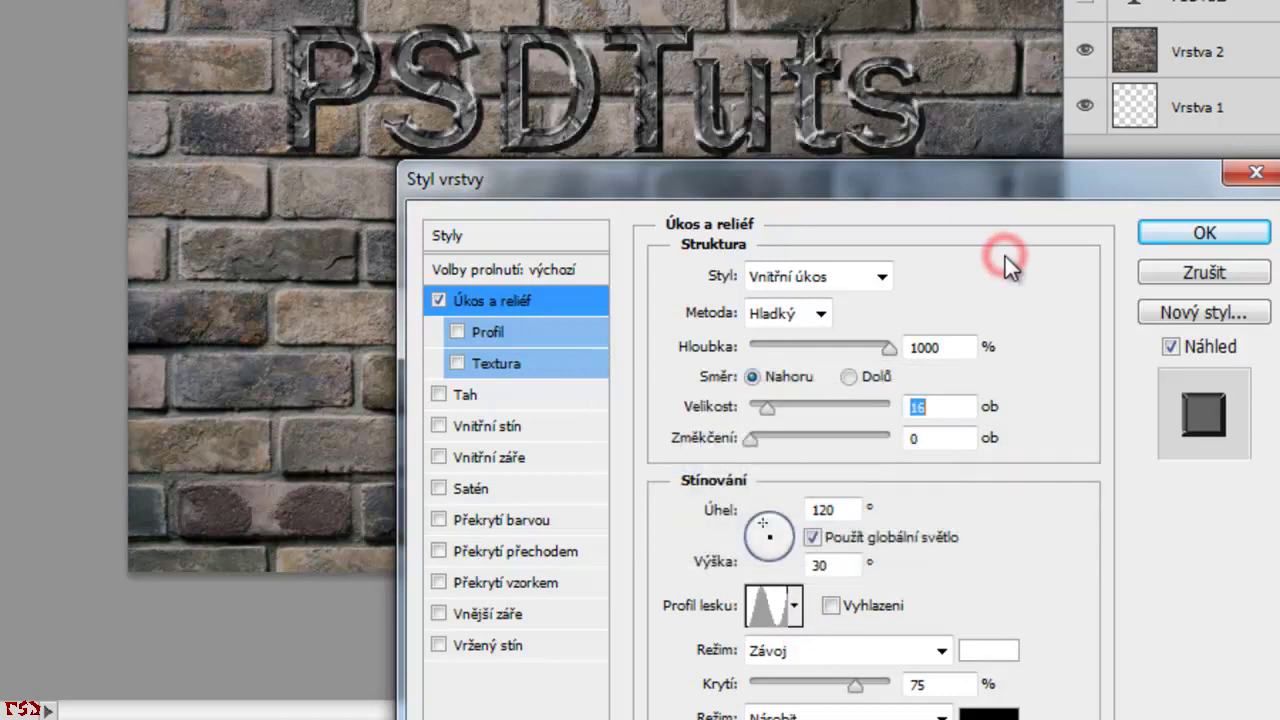
left_click(1150, 240)
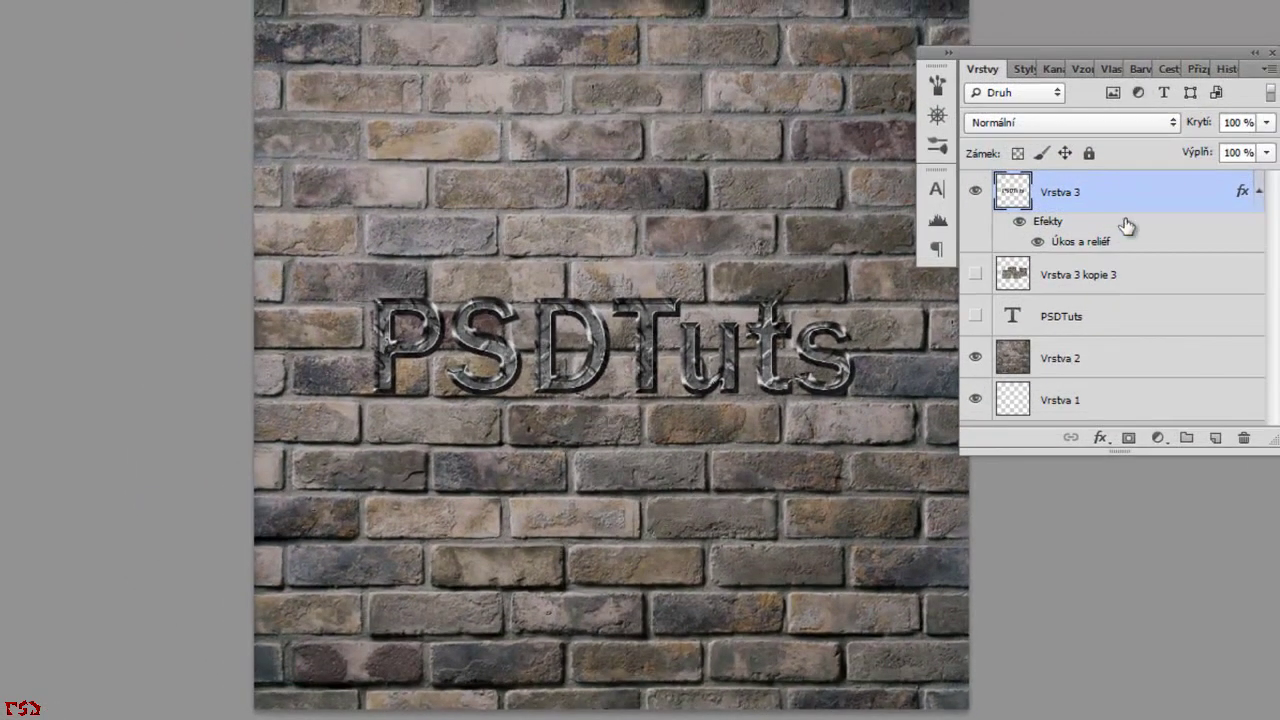
key("ctrl+j")
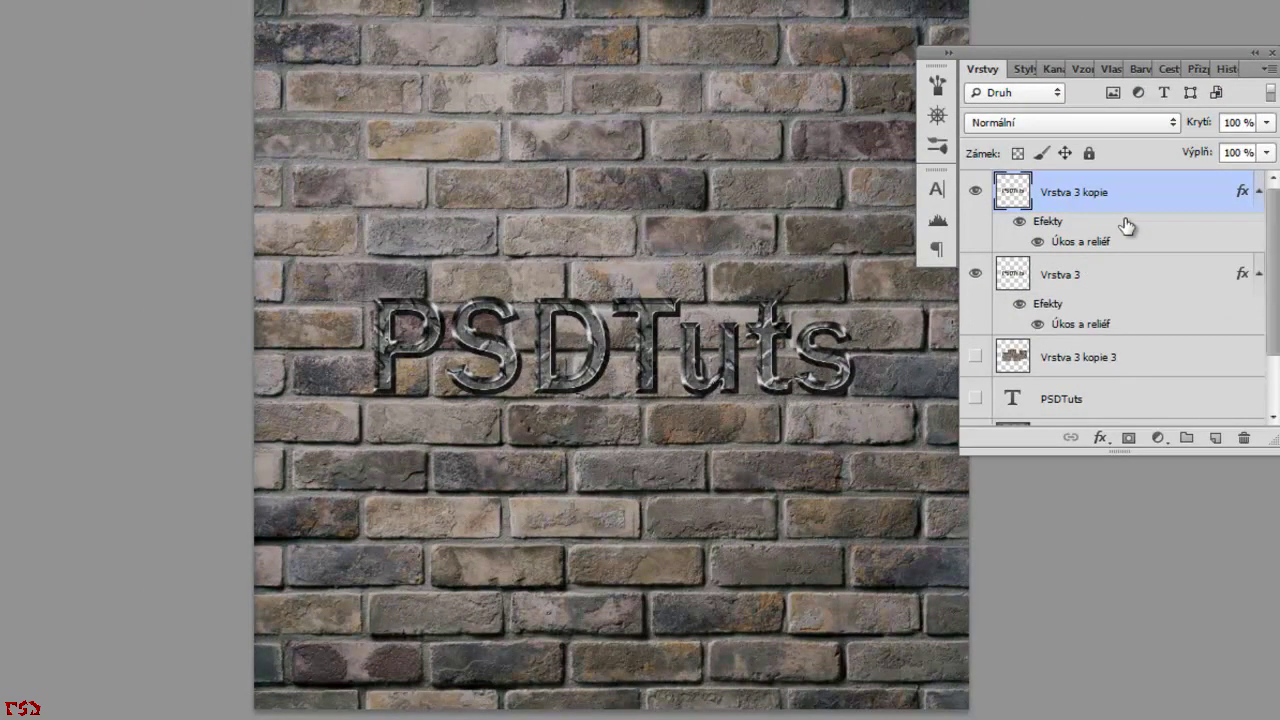
Give Vrstva 3 kopie a solid orange ff4e00 colour overlay.
double_click(1075, 192)
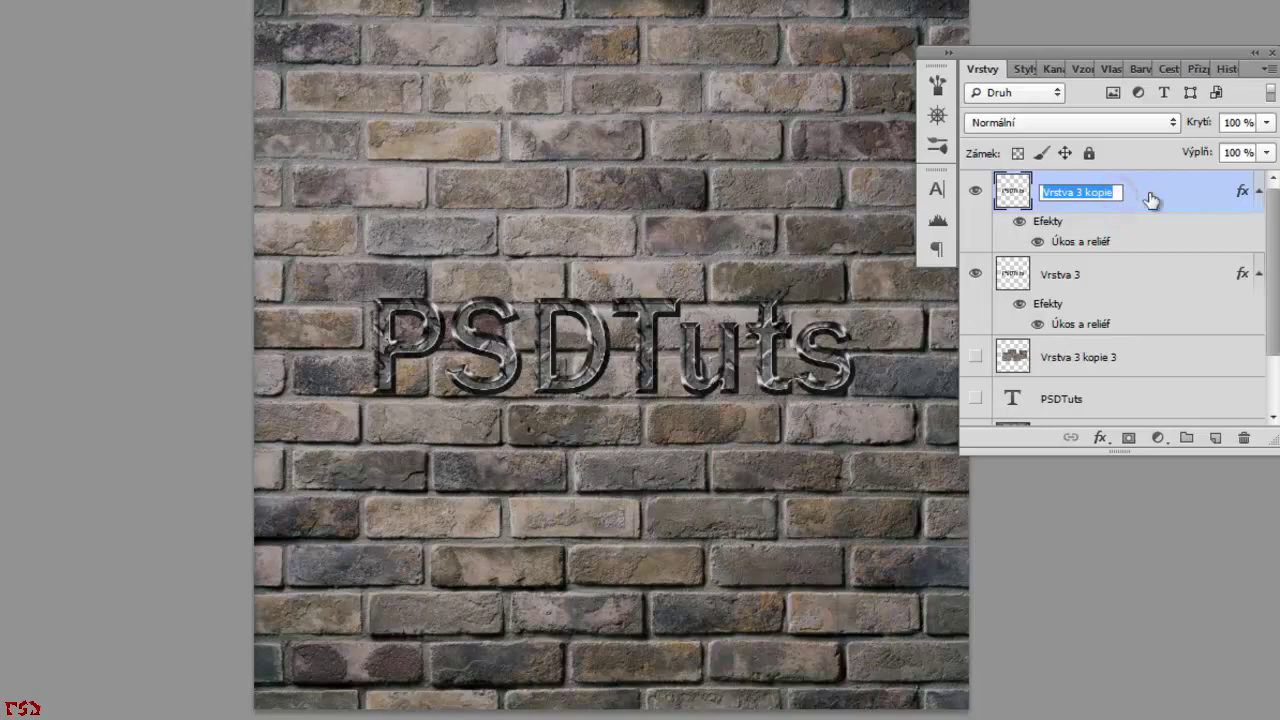
left_click(1146, 197)
double_click(1152, 200)
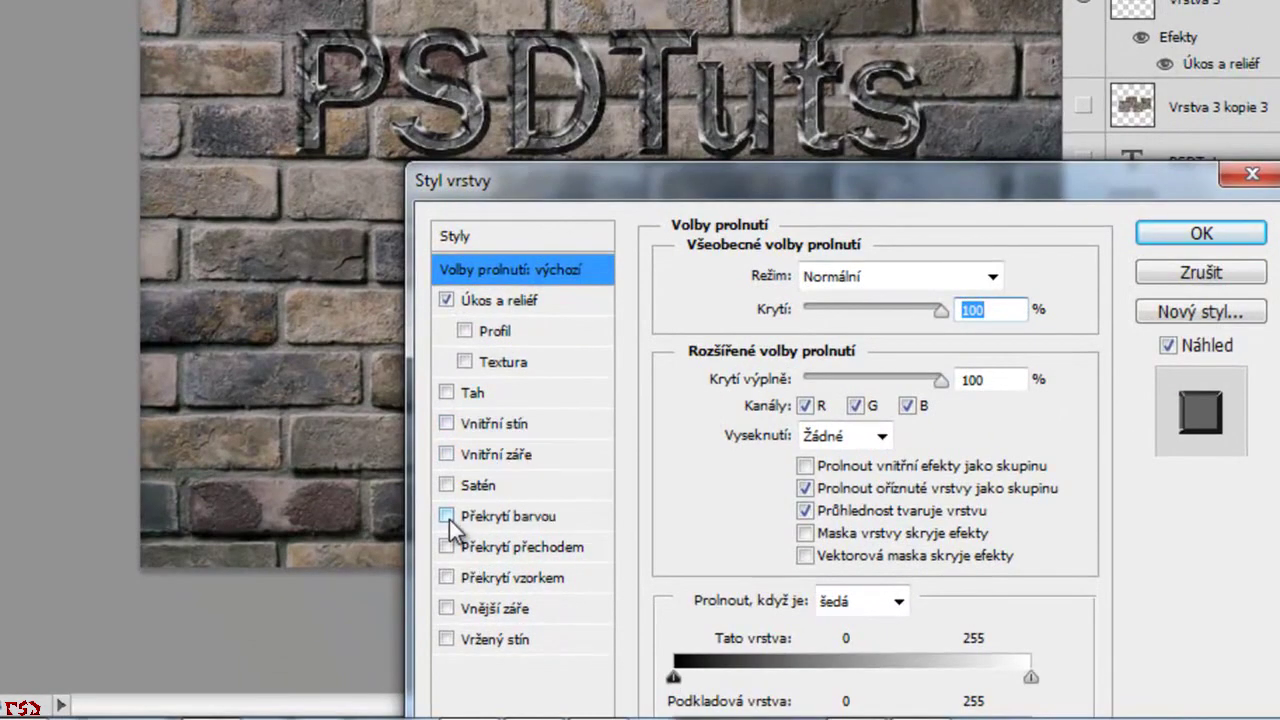
left_click(447, 516)
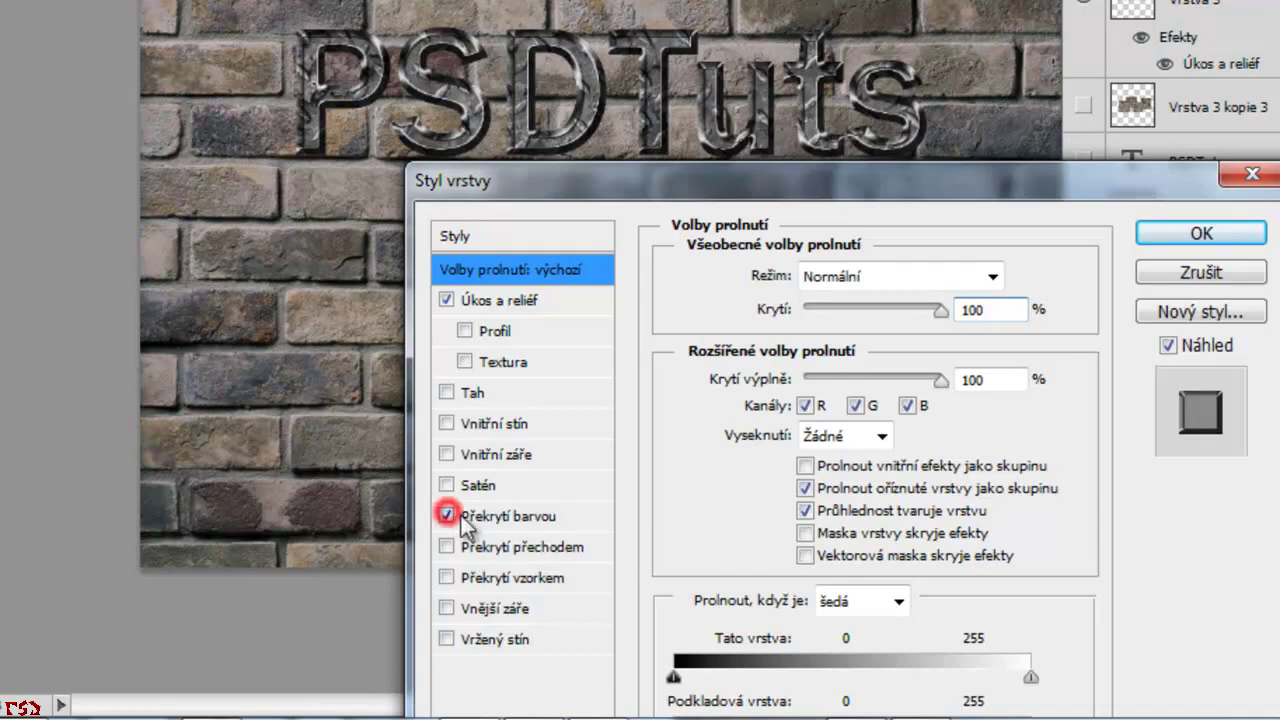
left_click(456, 518)
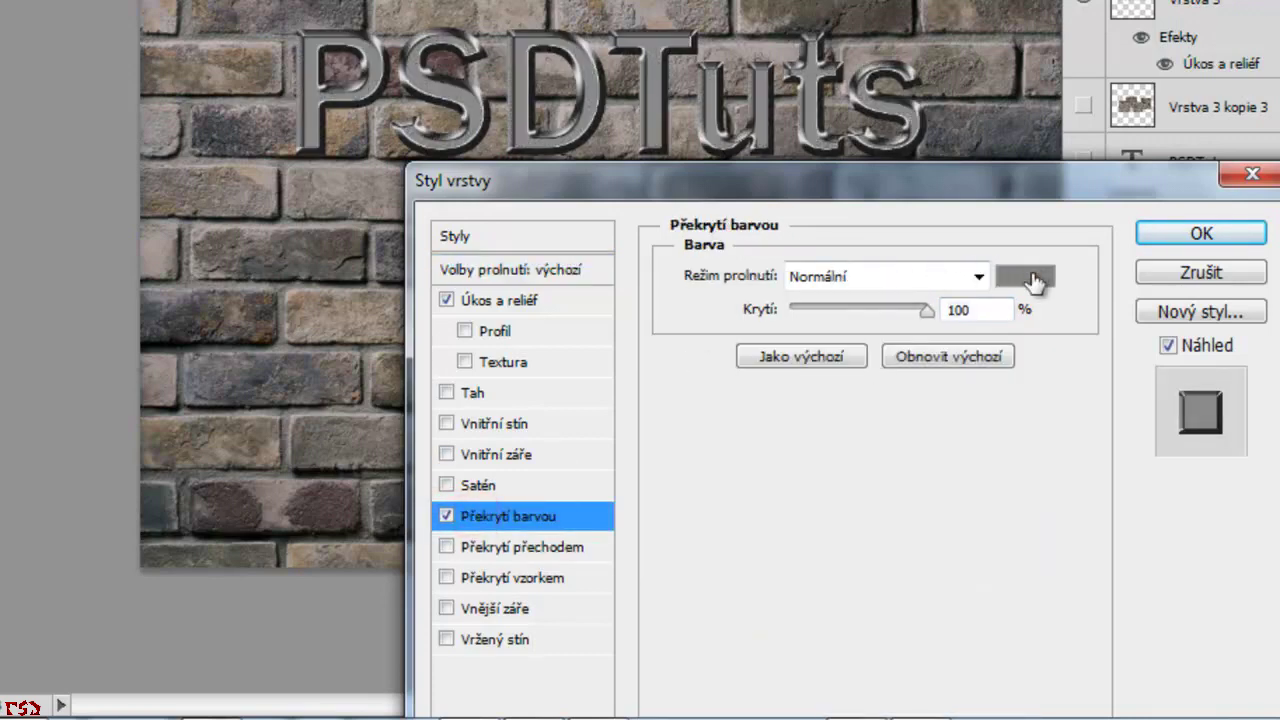
left_click(1033, 277)
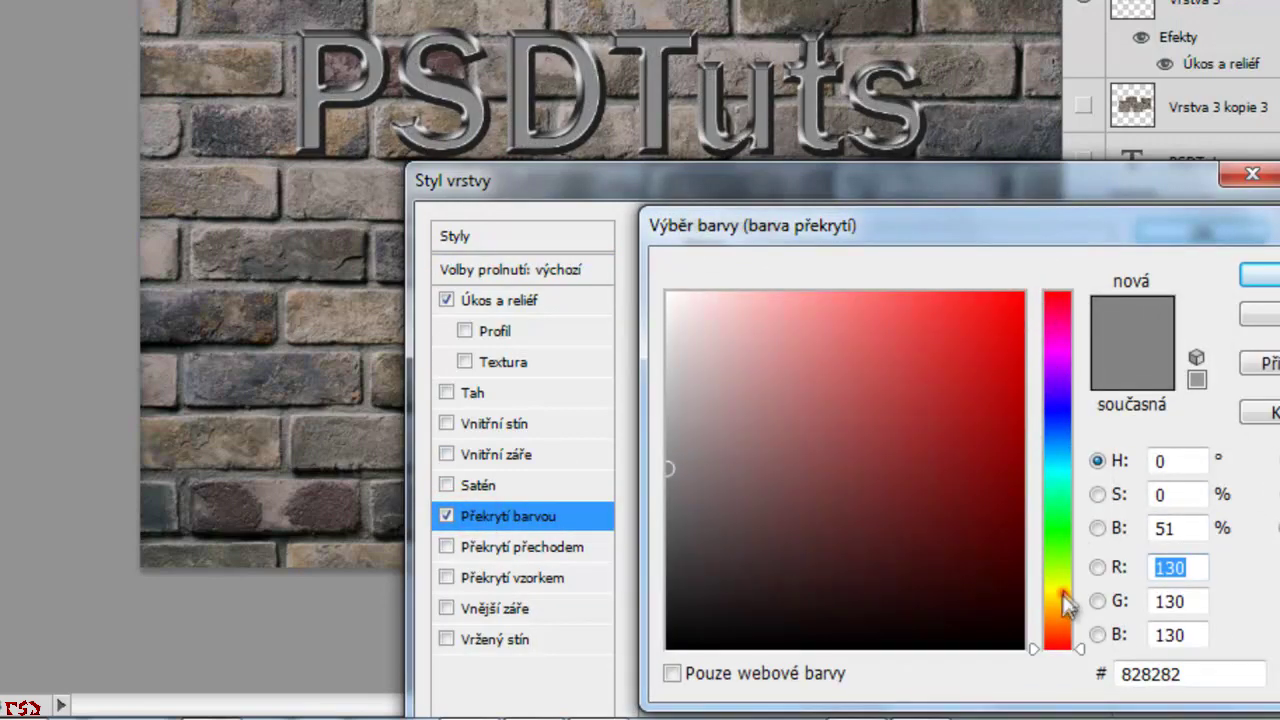
left_click_drag(1066, 603, 1060, 632)
left_click_drag(969, 396, 1024, 292)
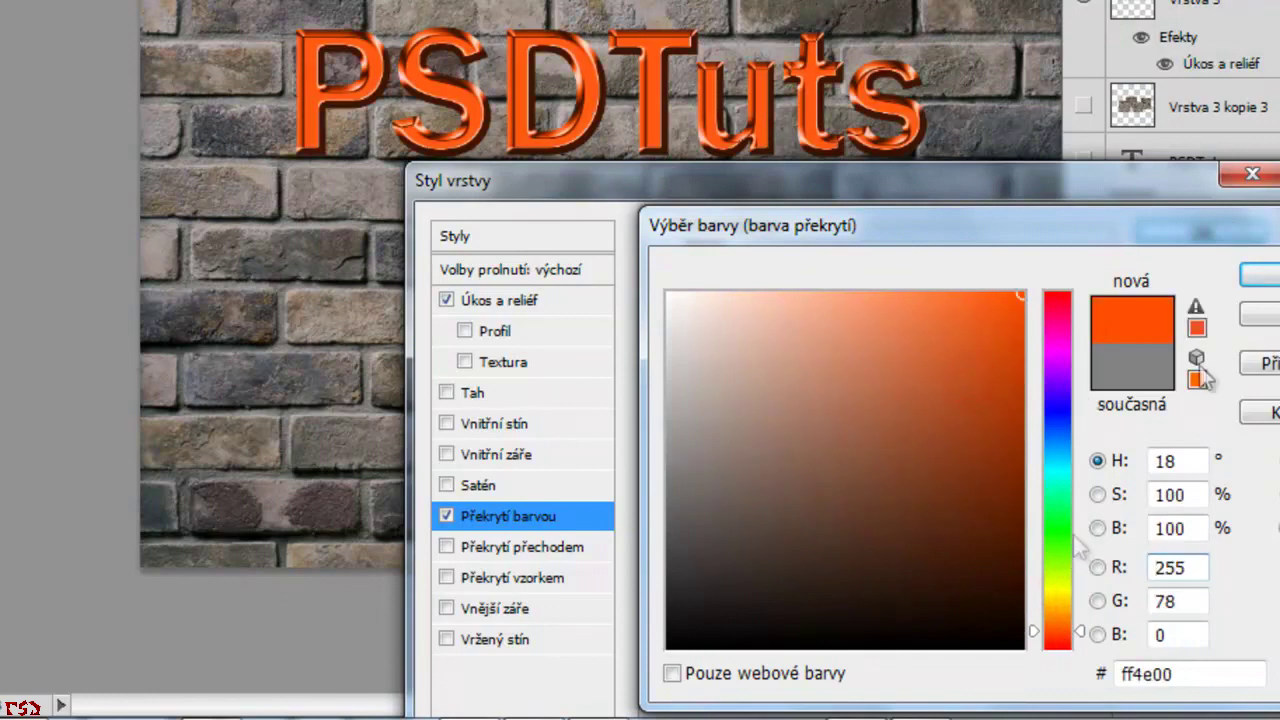
left_click(1260, 273)
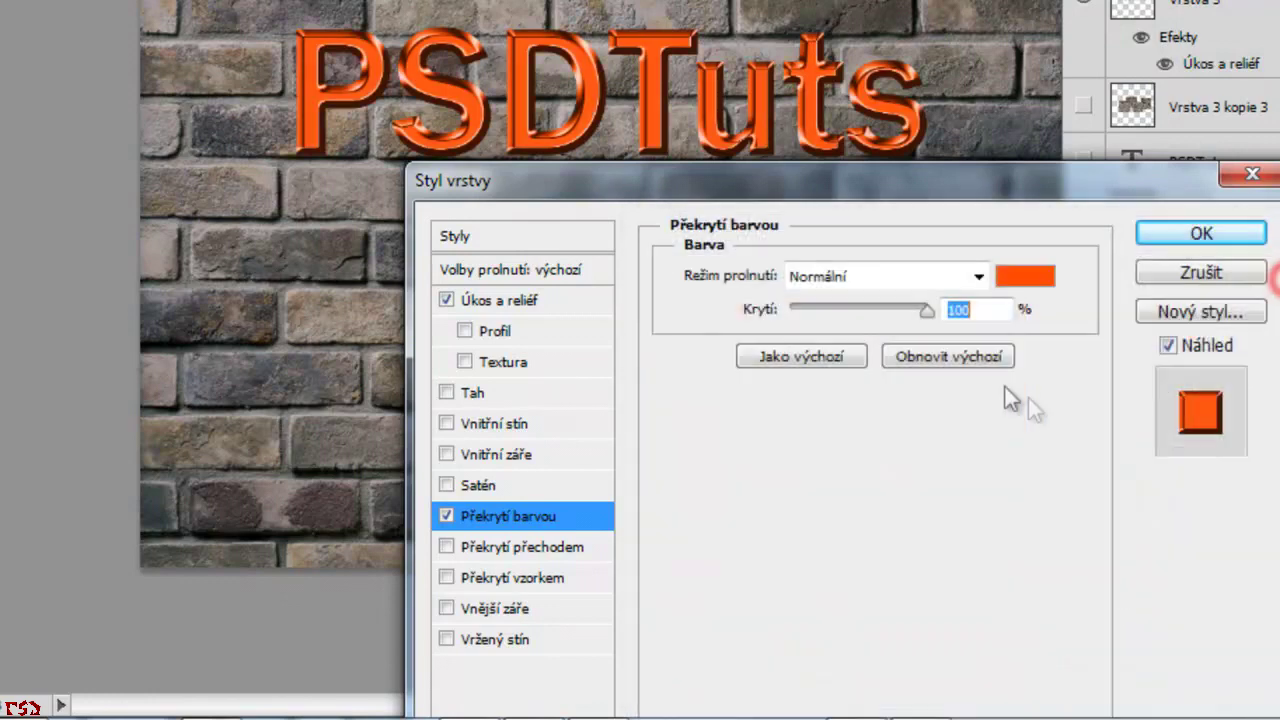
left_click(847, 277)
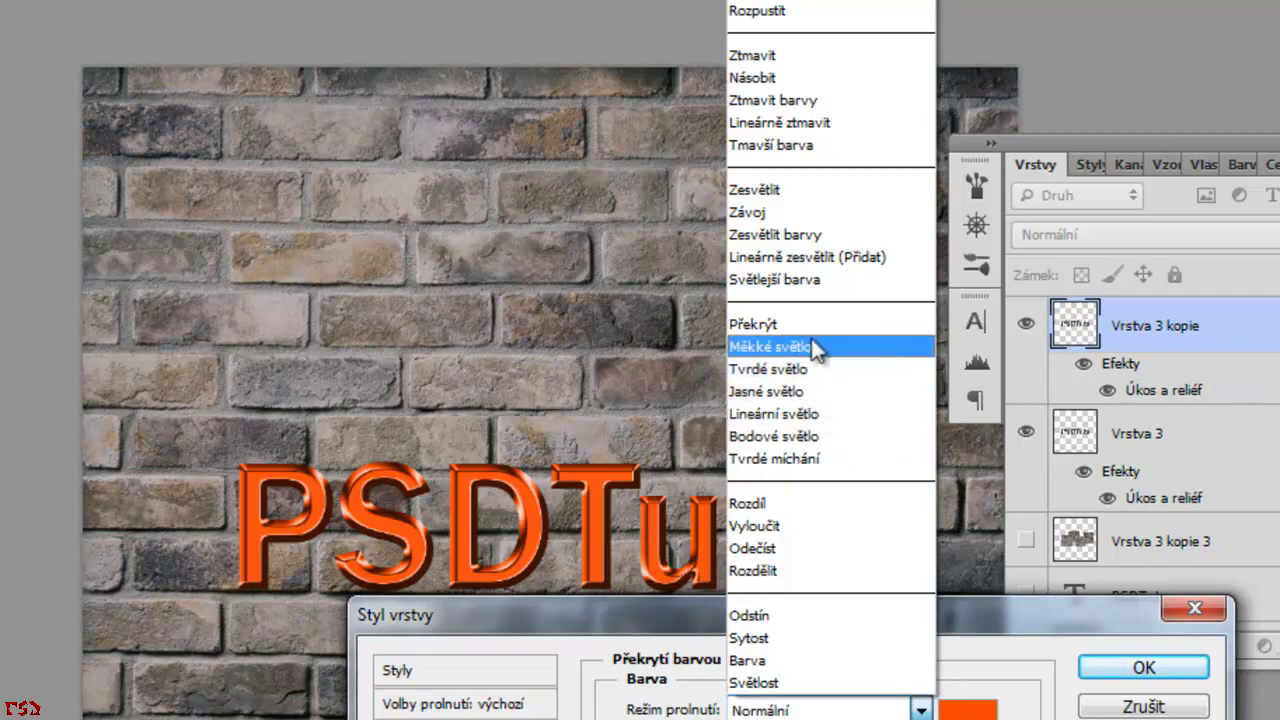
Set the overlay to Color Dodge (Zesvětlit barvy) and the copy layer to Vivid Light (Jasné světlo).
left_click(797, 235)
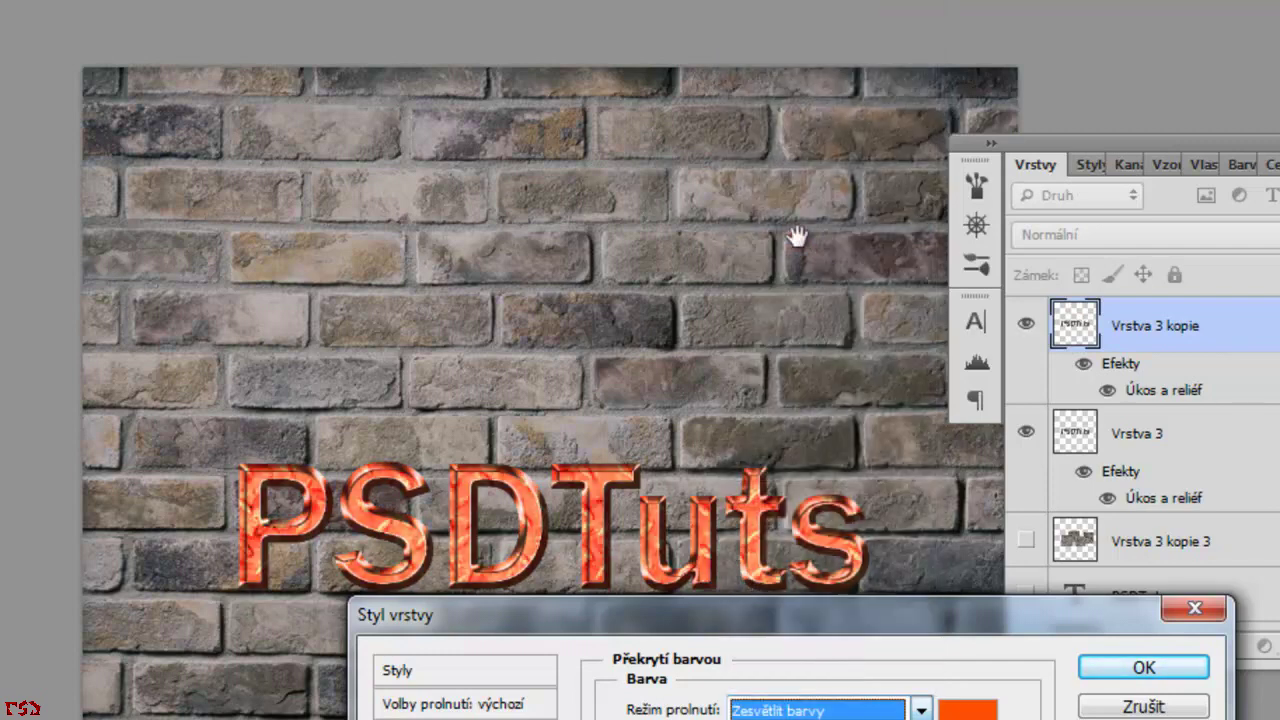
left_click(1094, 667)
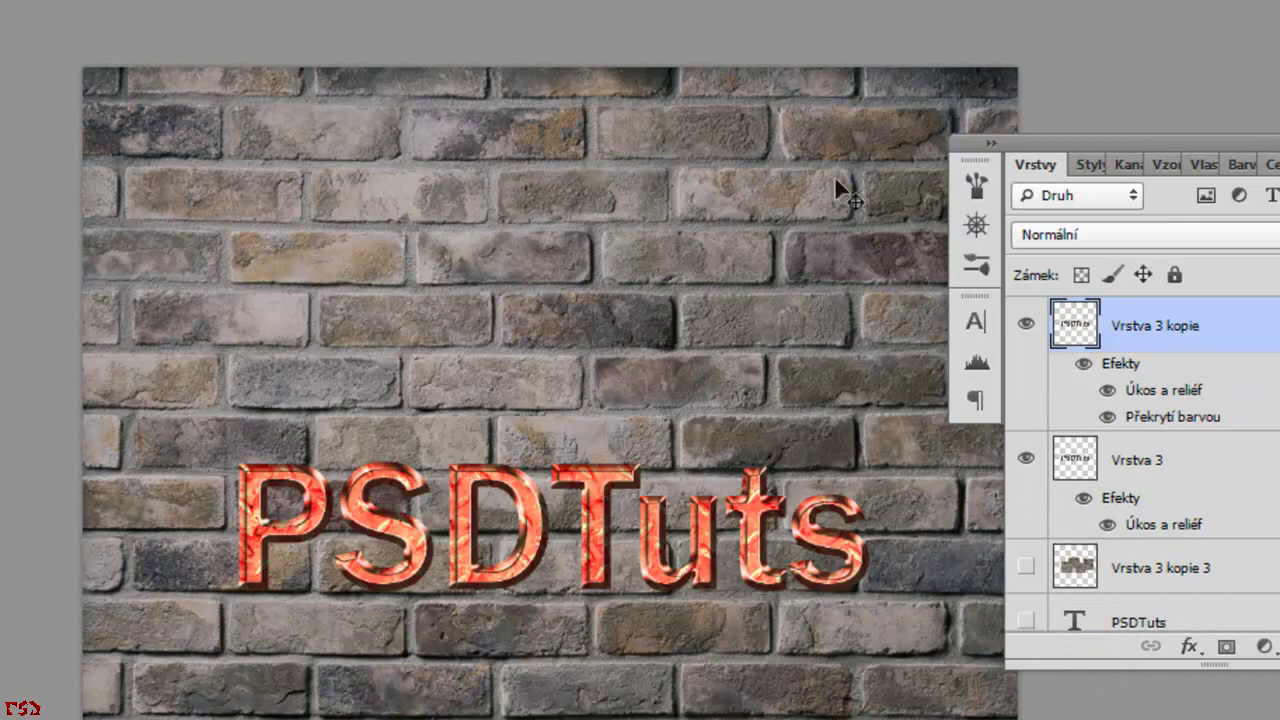
left_click(1078, 240)
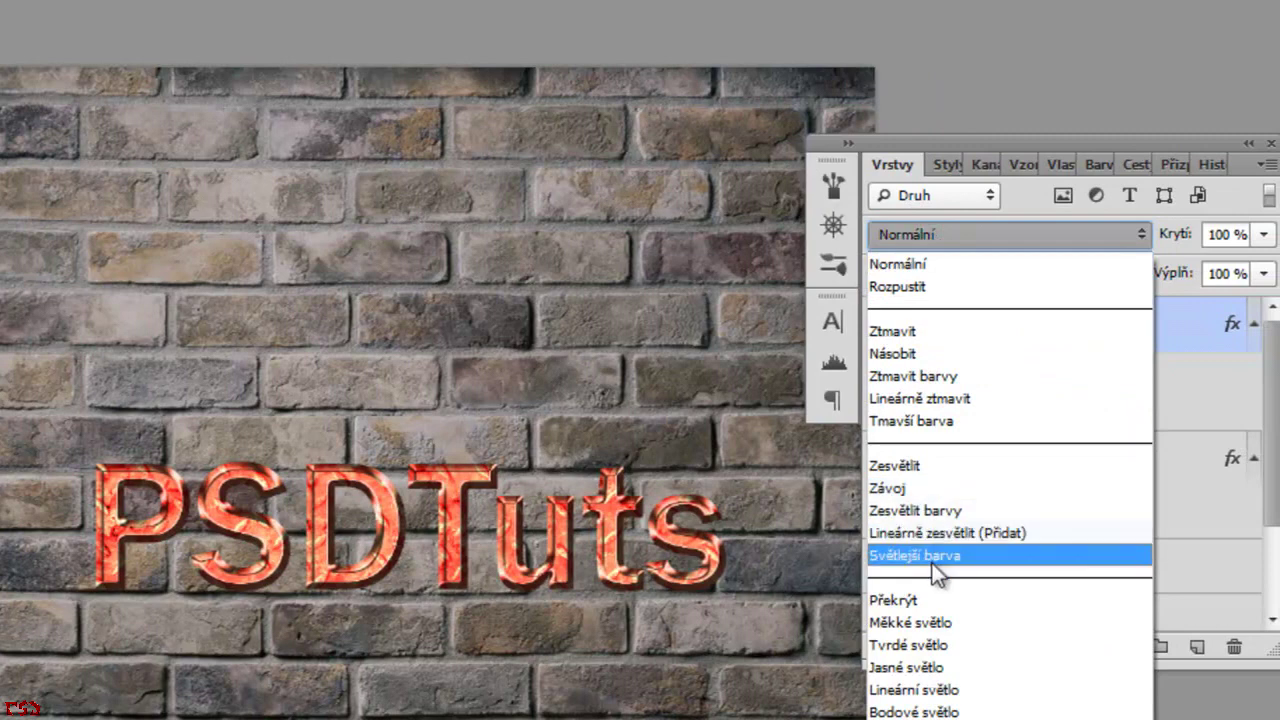
left_click(933, 667)
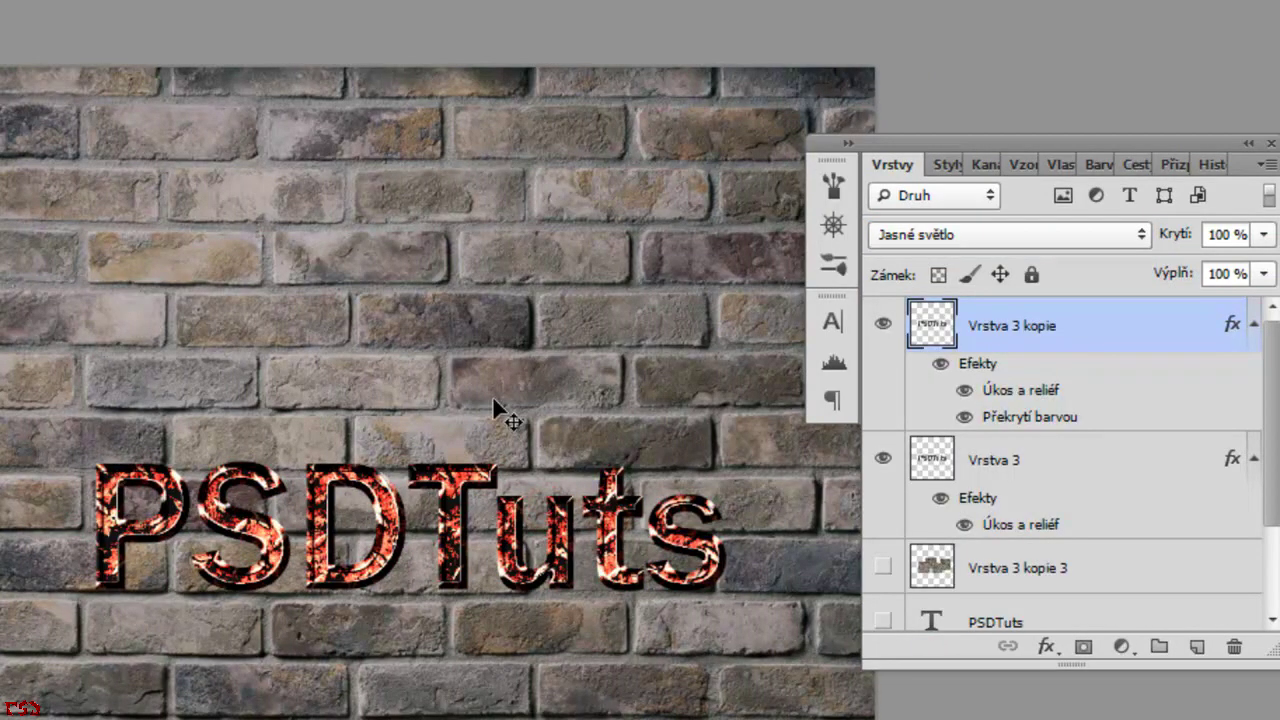
Lower Vrstva 3's opacity to 50% beneath the fiery copy.
left_click(1058, 460)
left_click(883, 458)
left_click(883, 458)
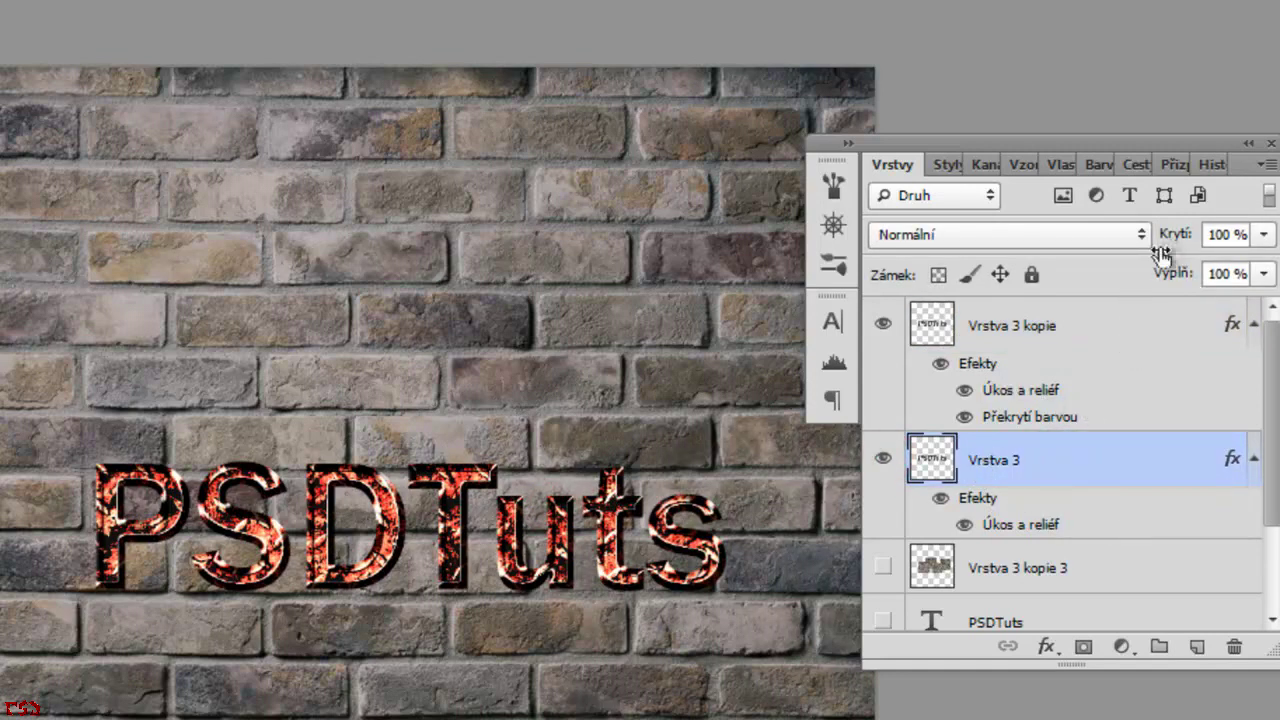
left_click_drag(1171, 236, 1102, 247)
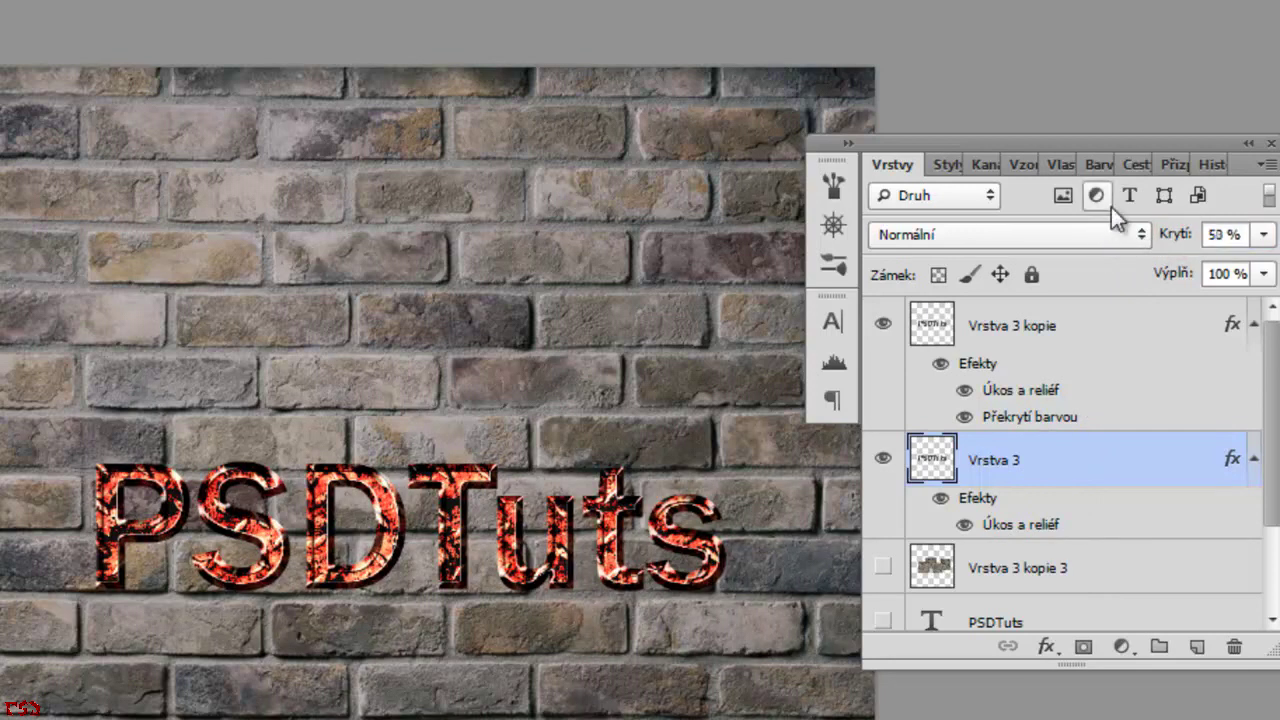
left_click(1012, 332)
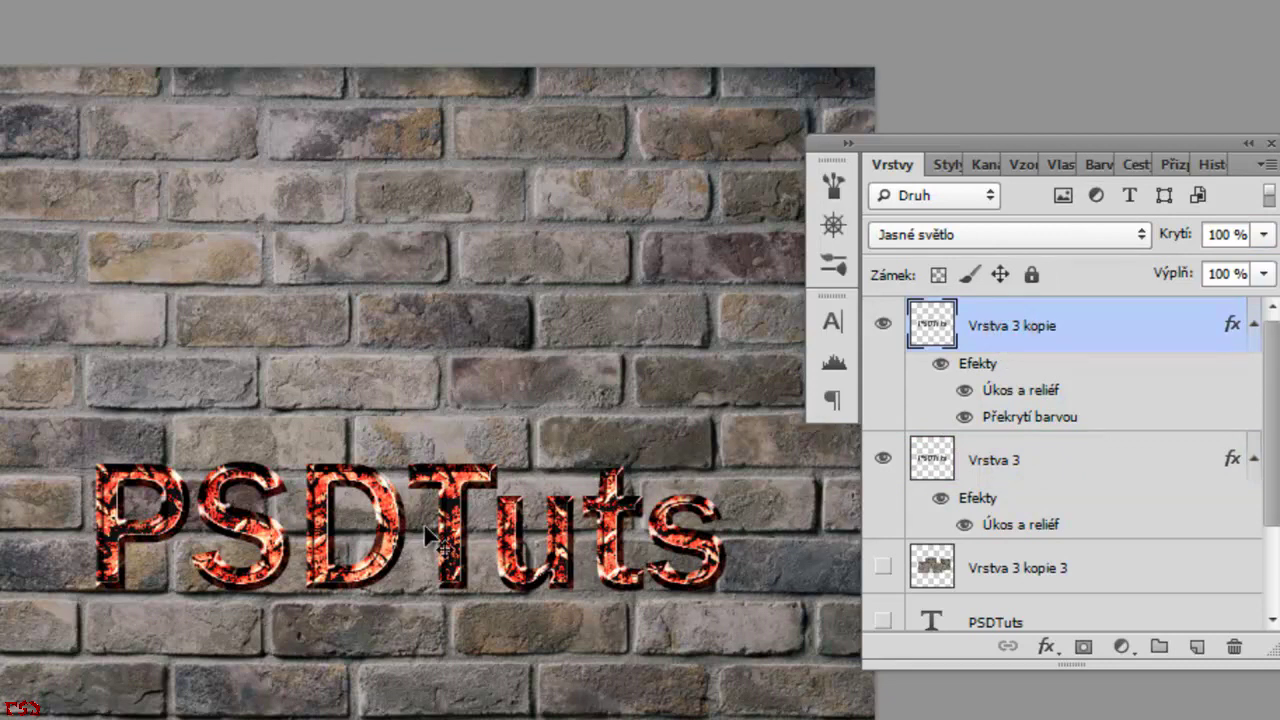
Give Vrstva 3 kopie's Bevel and Emboss depth 800%, size 84 and soften about 13-14.
double_click(1125, 322)
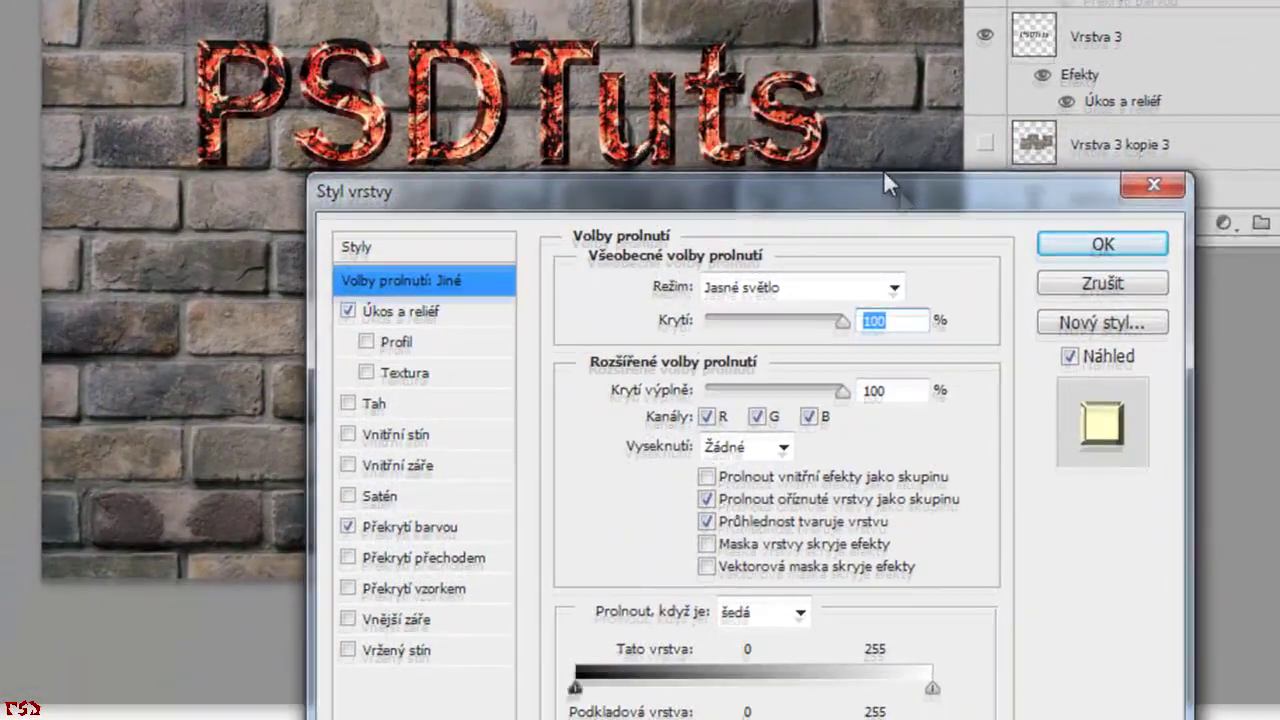
left_click_drag(884, 176, 777, 186)
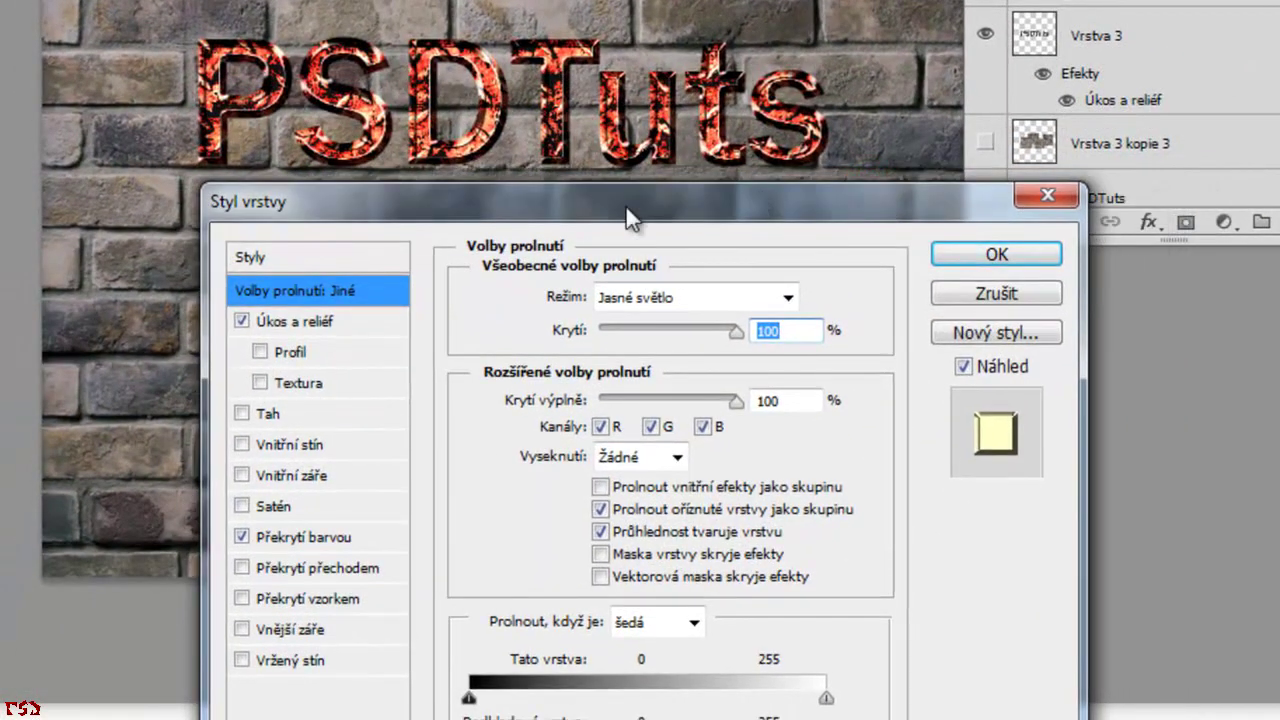
left_click(338, 334)
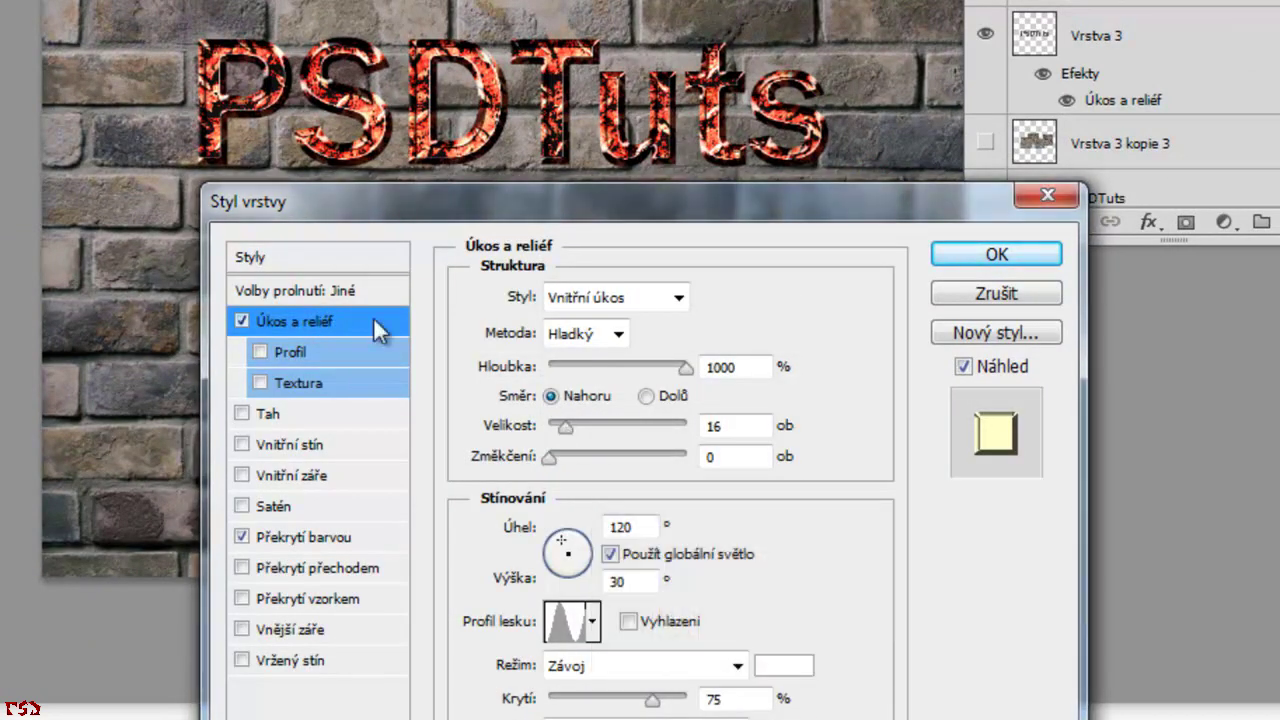
left_click_drag(685, 358, 599, 352)
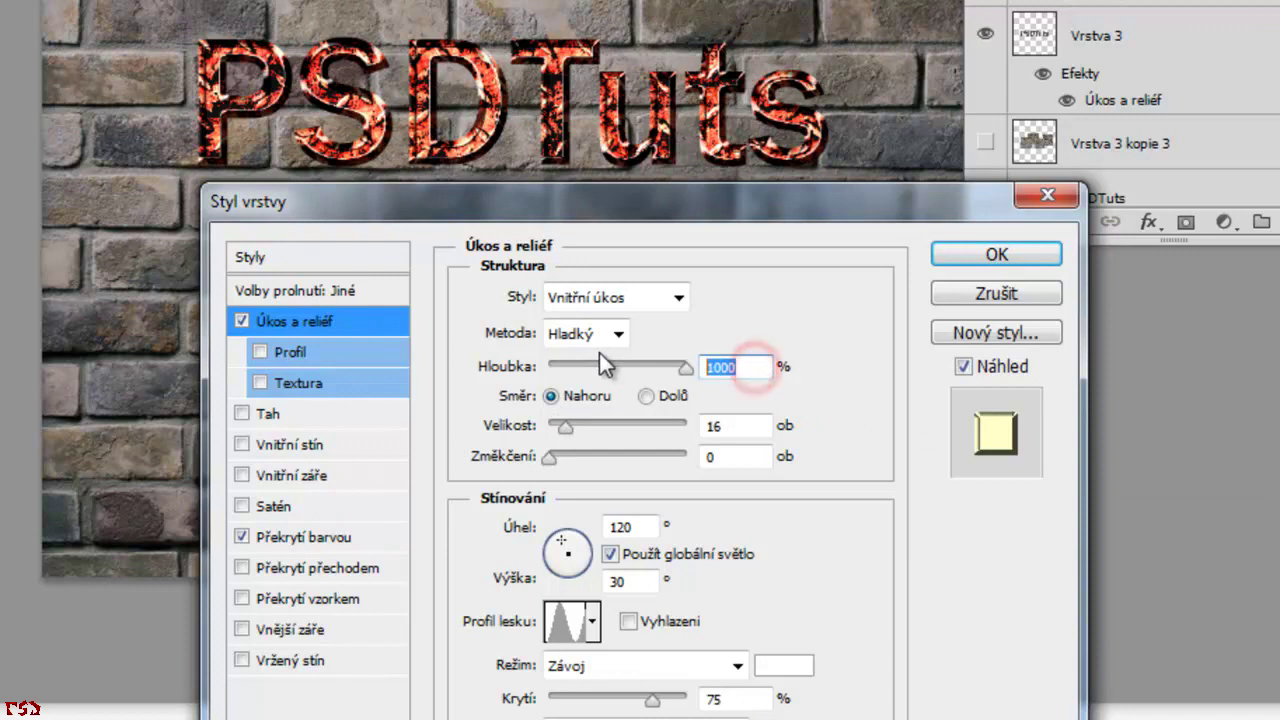
type("800")
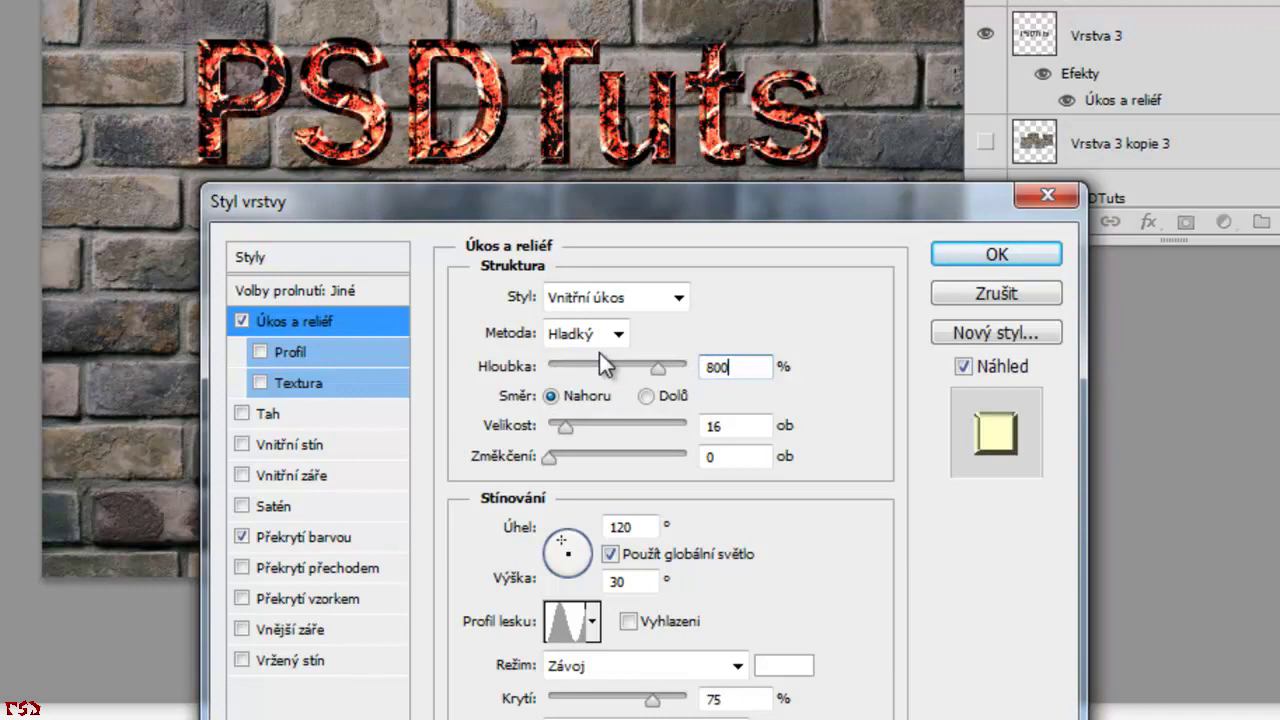
double_click(735, 431)
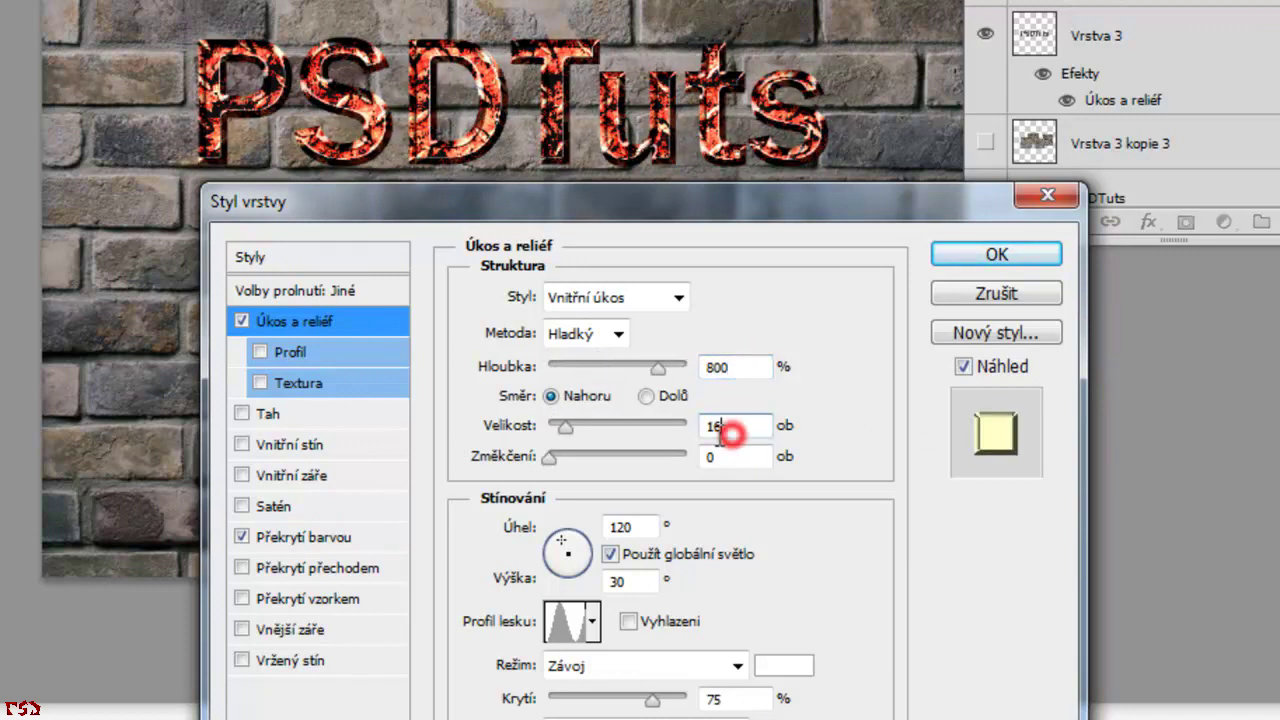
type("84")
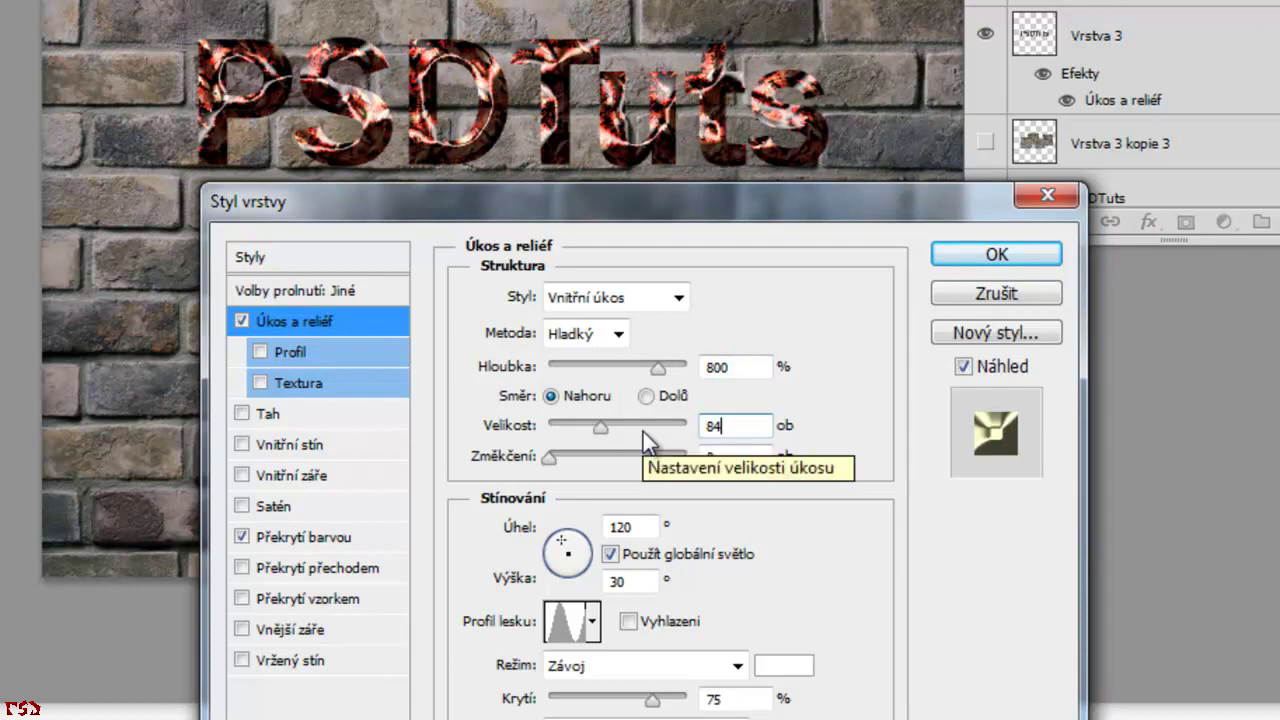
double_click(735, 455)
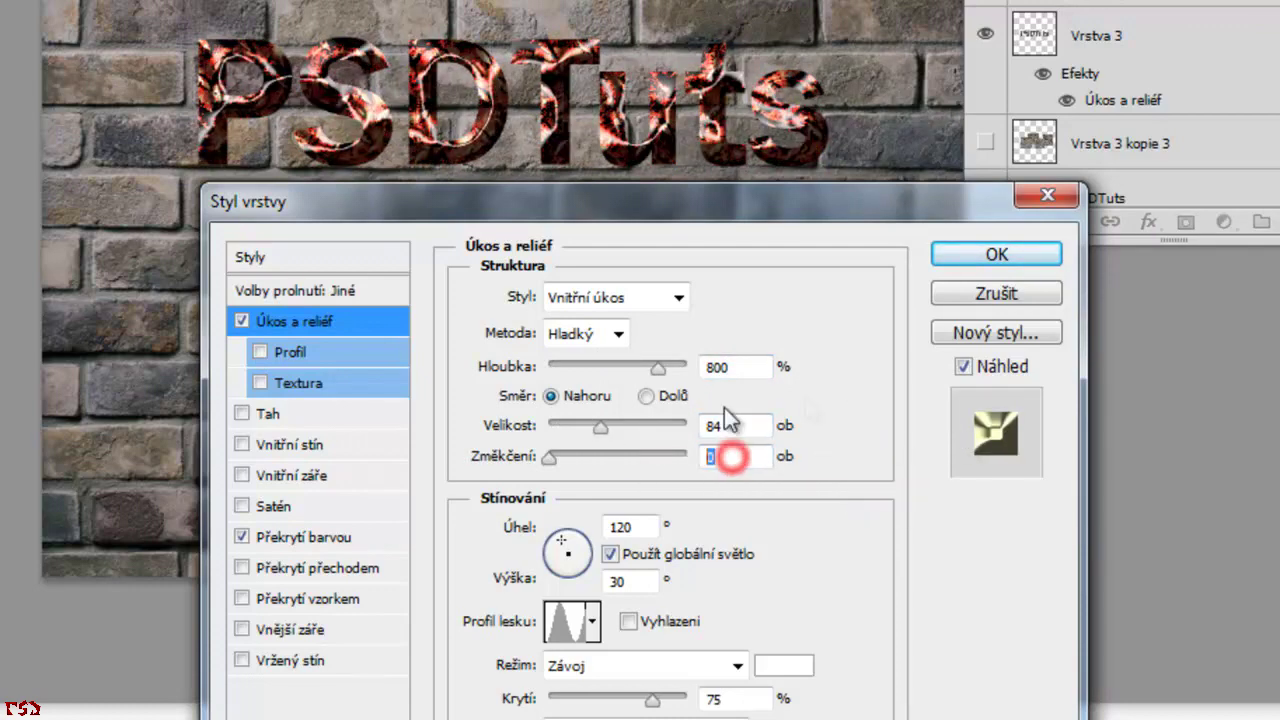
type("14")
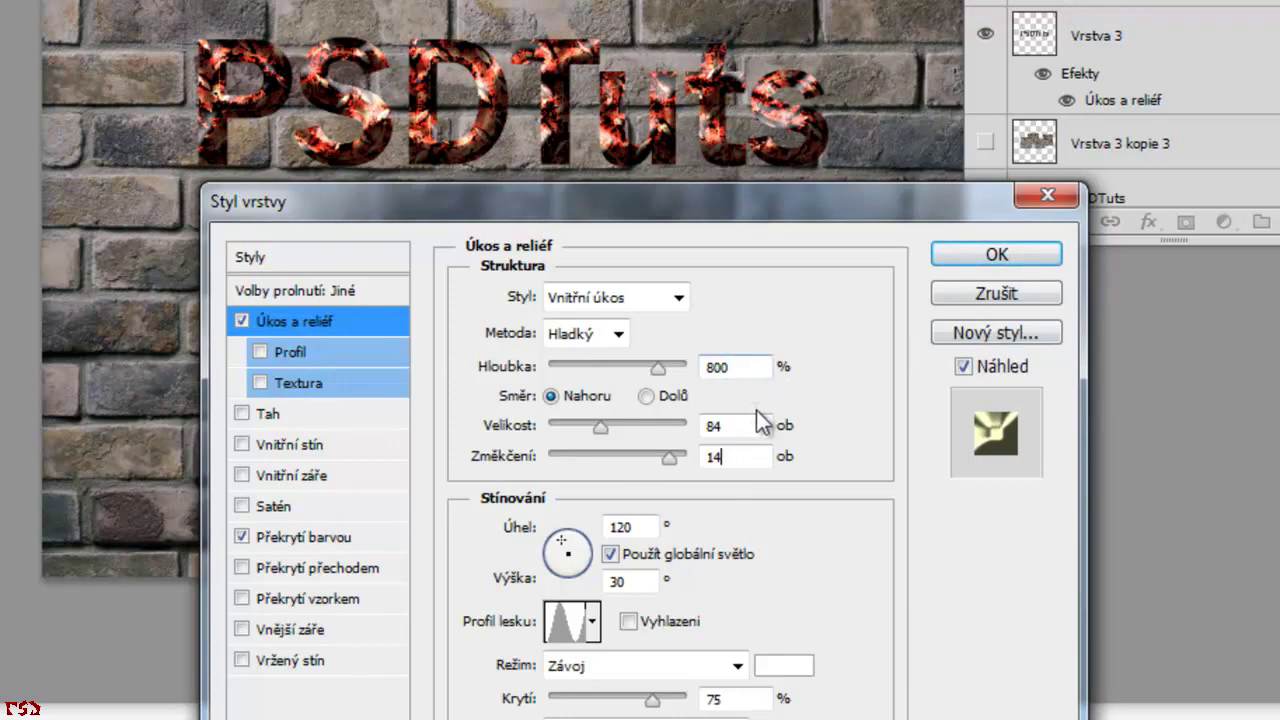
left_click_drag(669, 455, 662, 483)
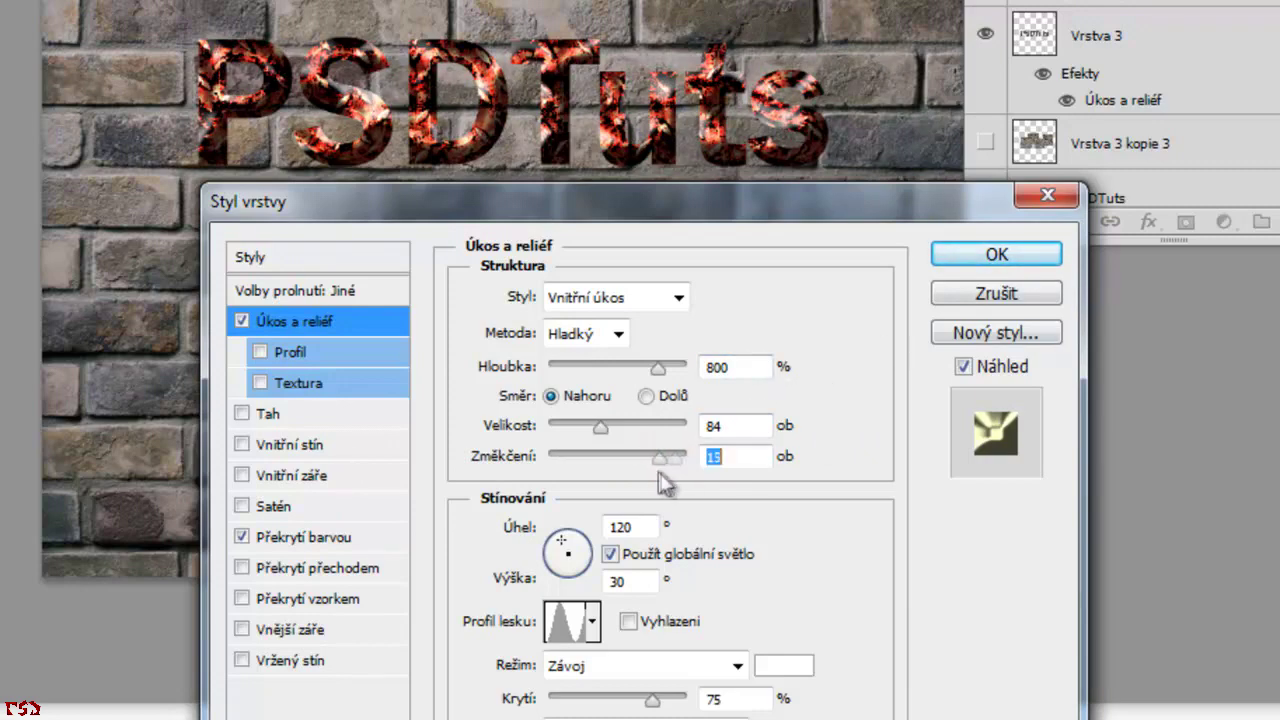
left_click(972, 255)
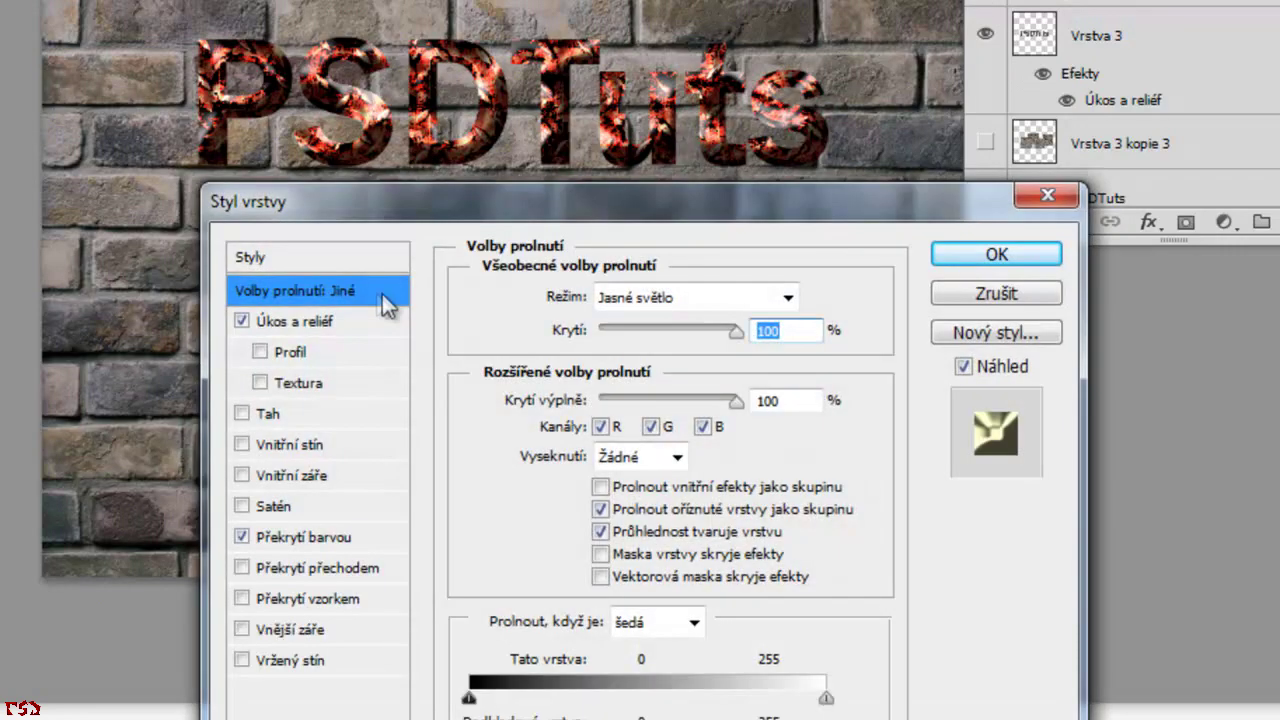
Reopen the bevel settings and shrink the size to about 43.
left_click(367, 318)
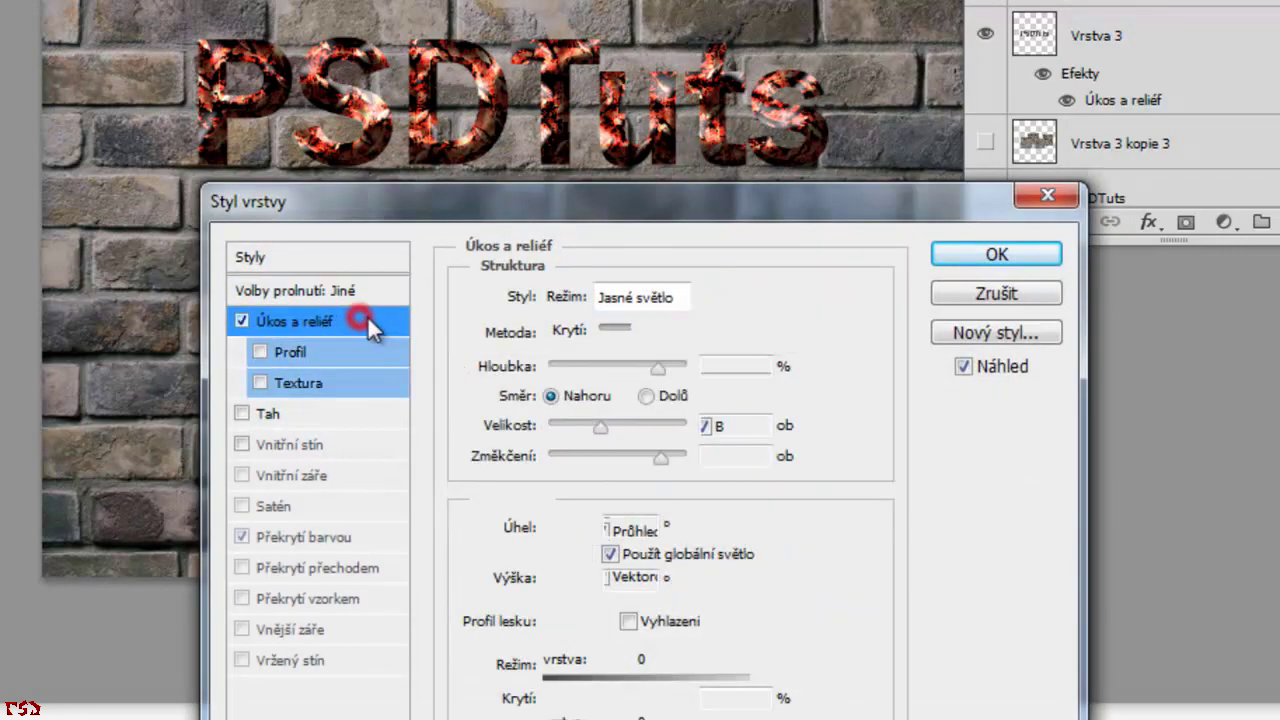
left_click_drag(599, 426, 587, 429)
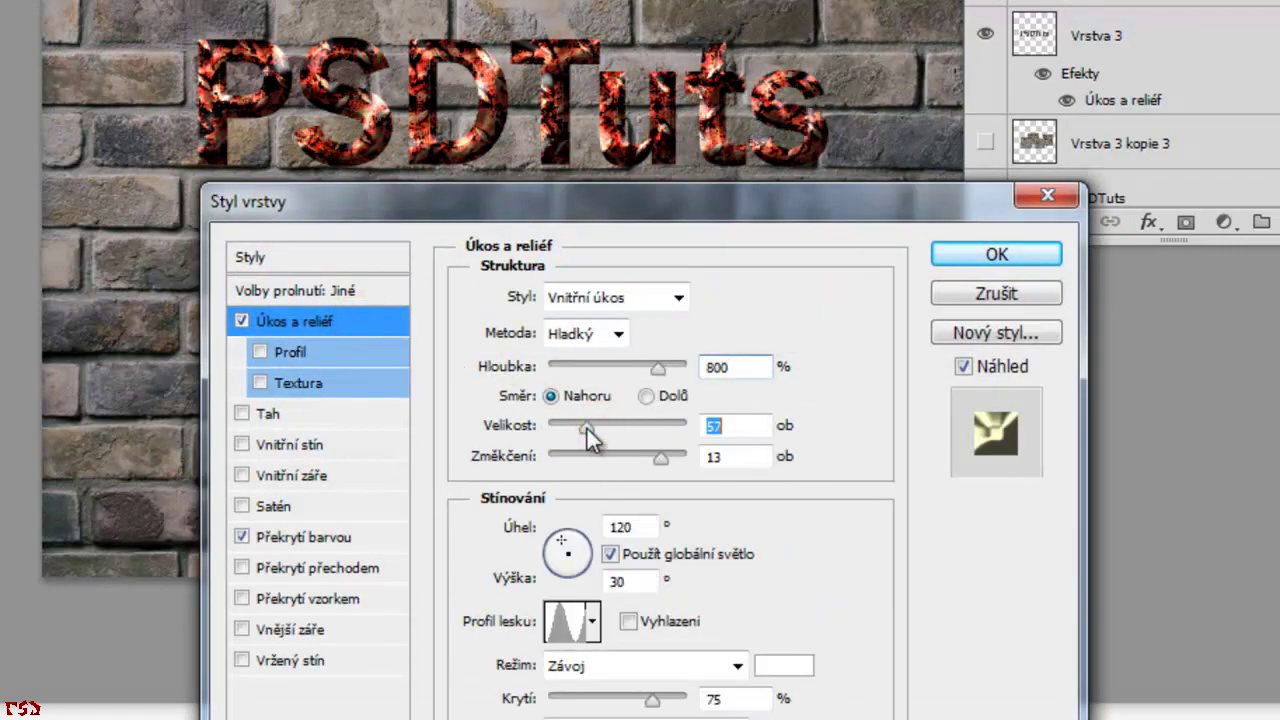
left_click_drag(587, 429, 581, 429)
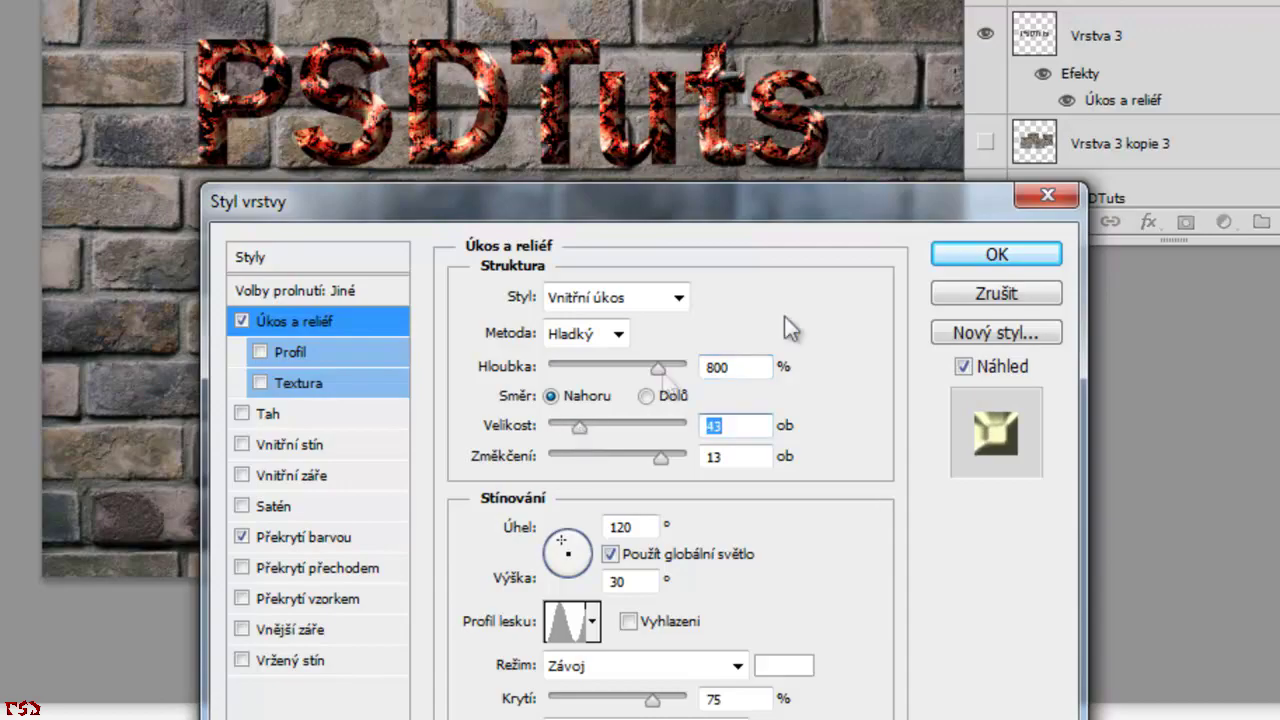
left_click(958, 256)
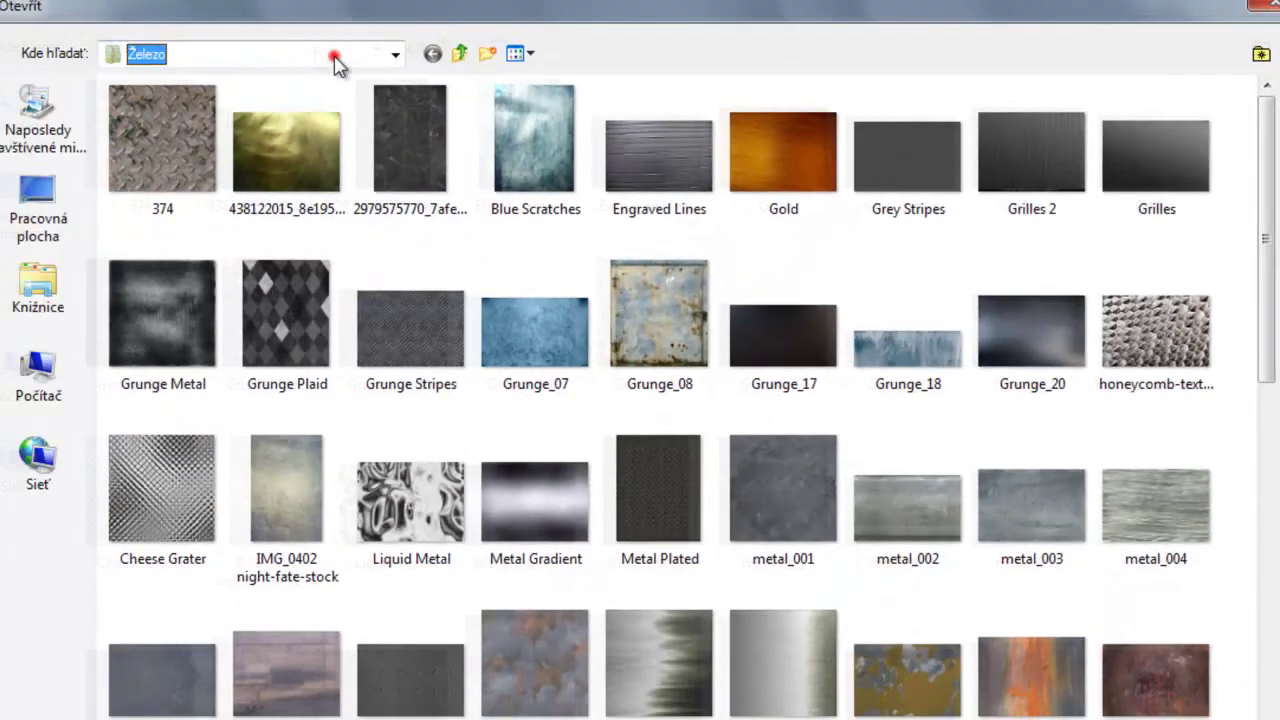
Browse from the textures folder into the Oheň a explozie fire folder.
left_click(371, 63)
left_click(268, 322)
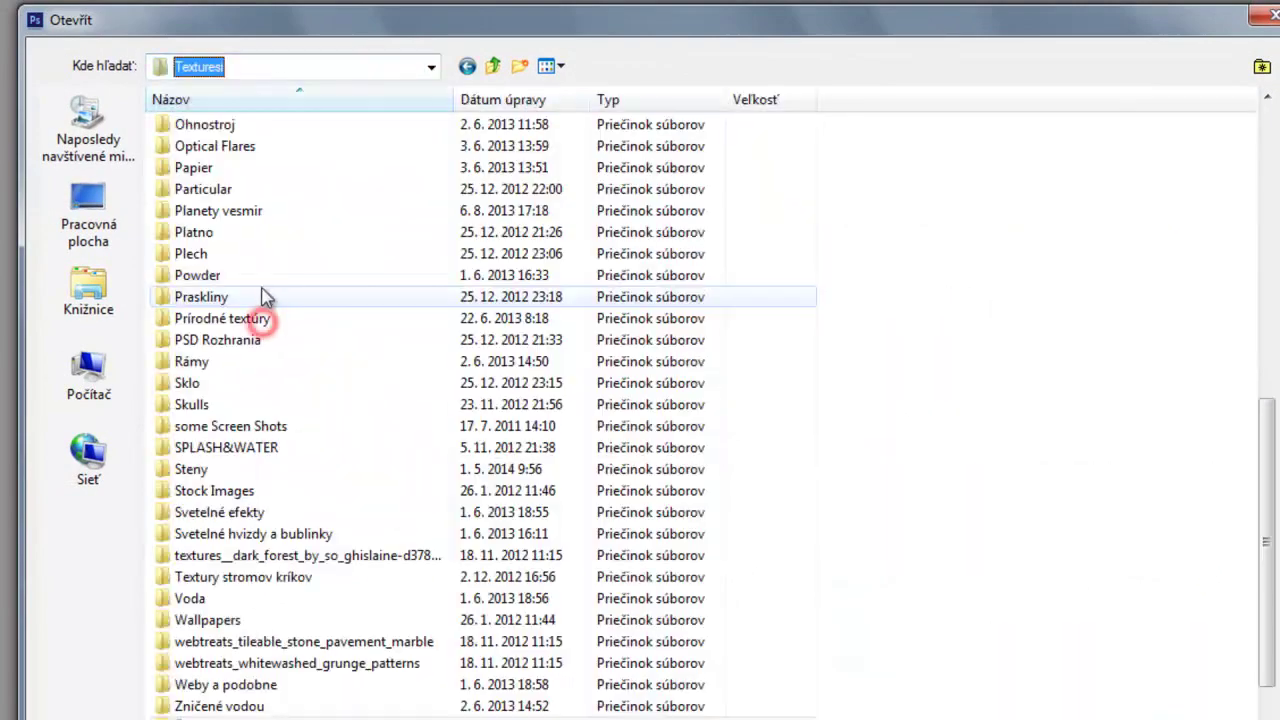
left_click(280, 492)
scroll(275, 500, "down", 2)
scroll(262, 508, "up", 4)
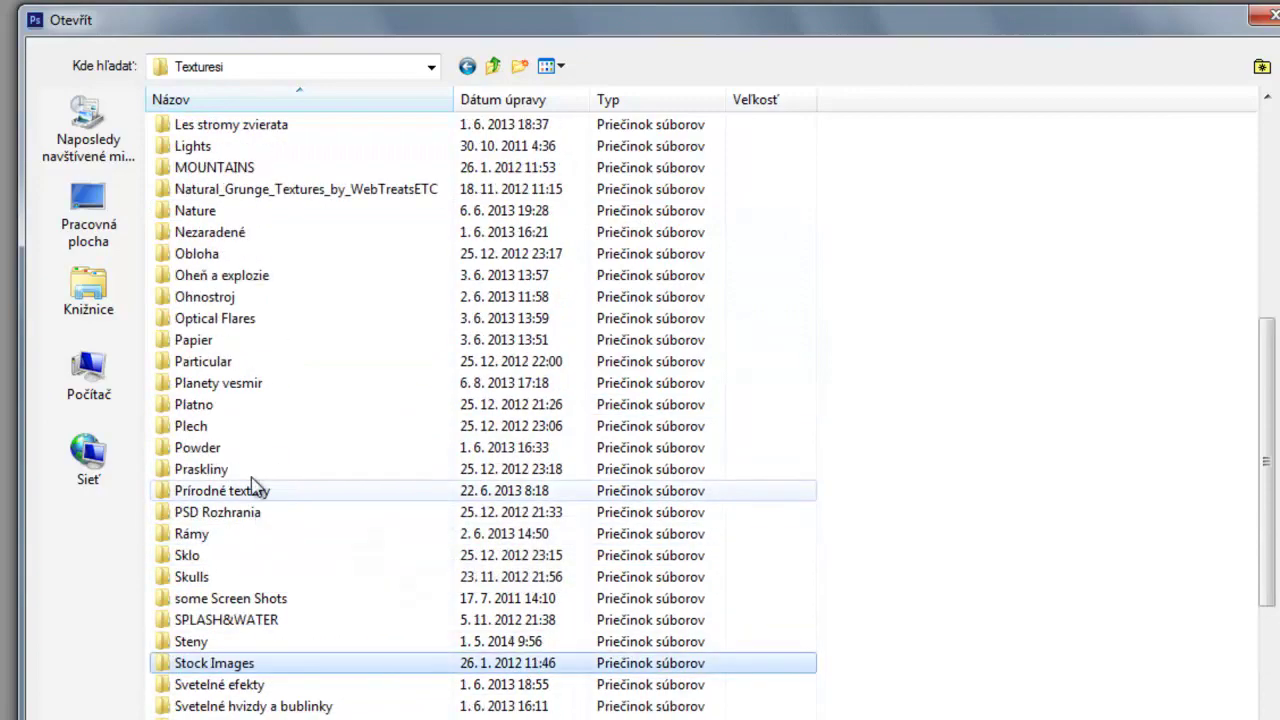
double_click(222, 272)
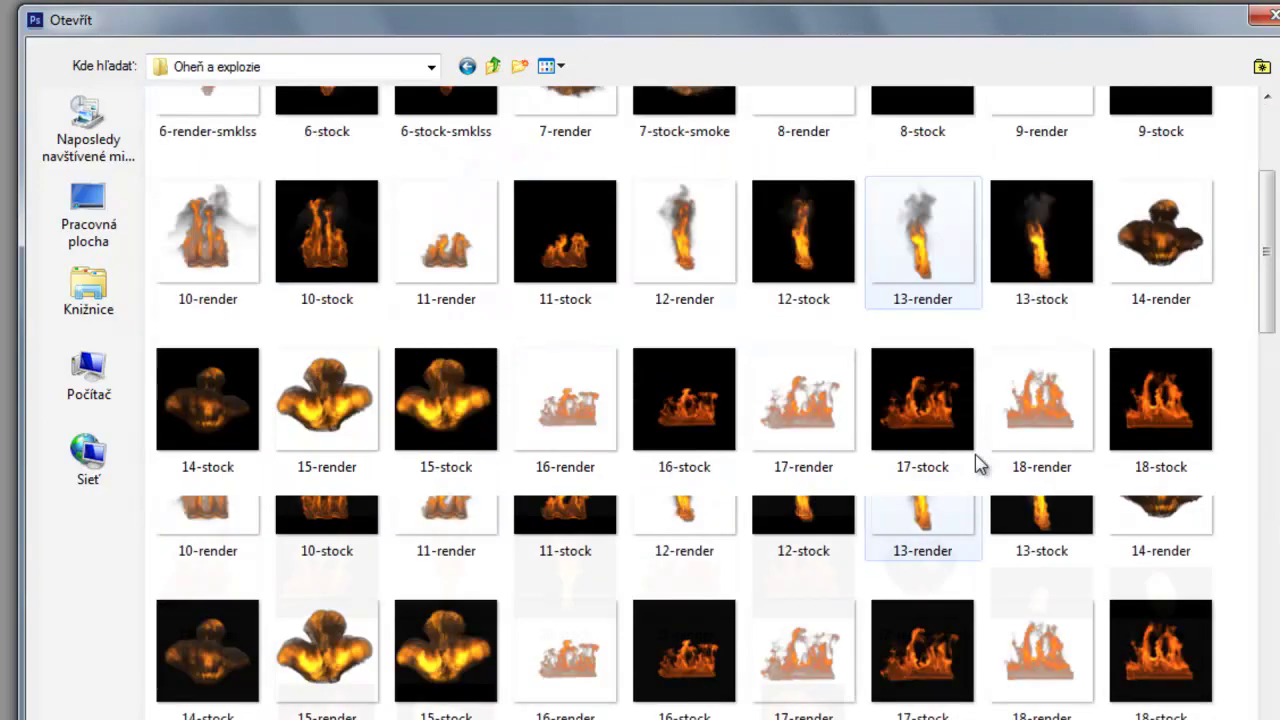
Select the Fire (16) and Fire (17) photos together and open them.
scroll(978, 463, "down", 10)
scroll(928, 491, "down", 5)
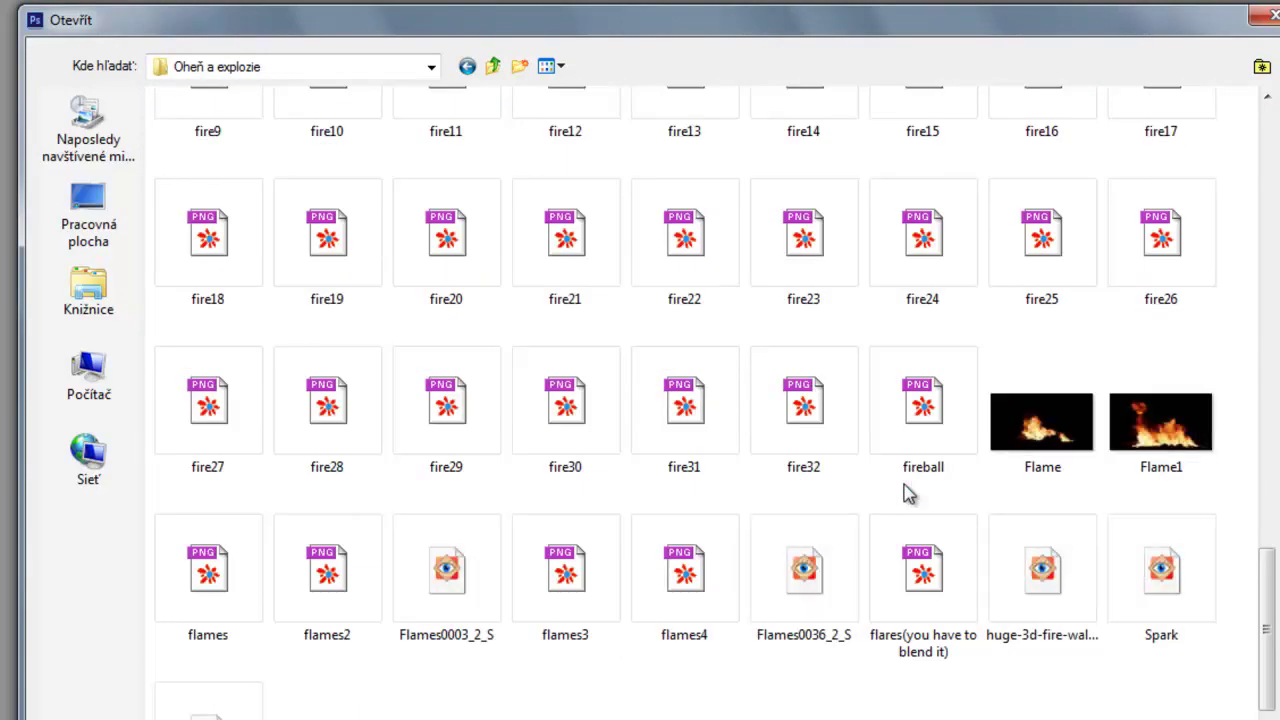
scroll(908, 493, "up", 5)
scroll(894, 491, "down", 6)
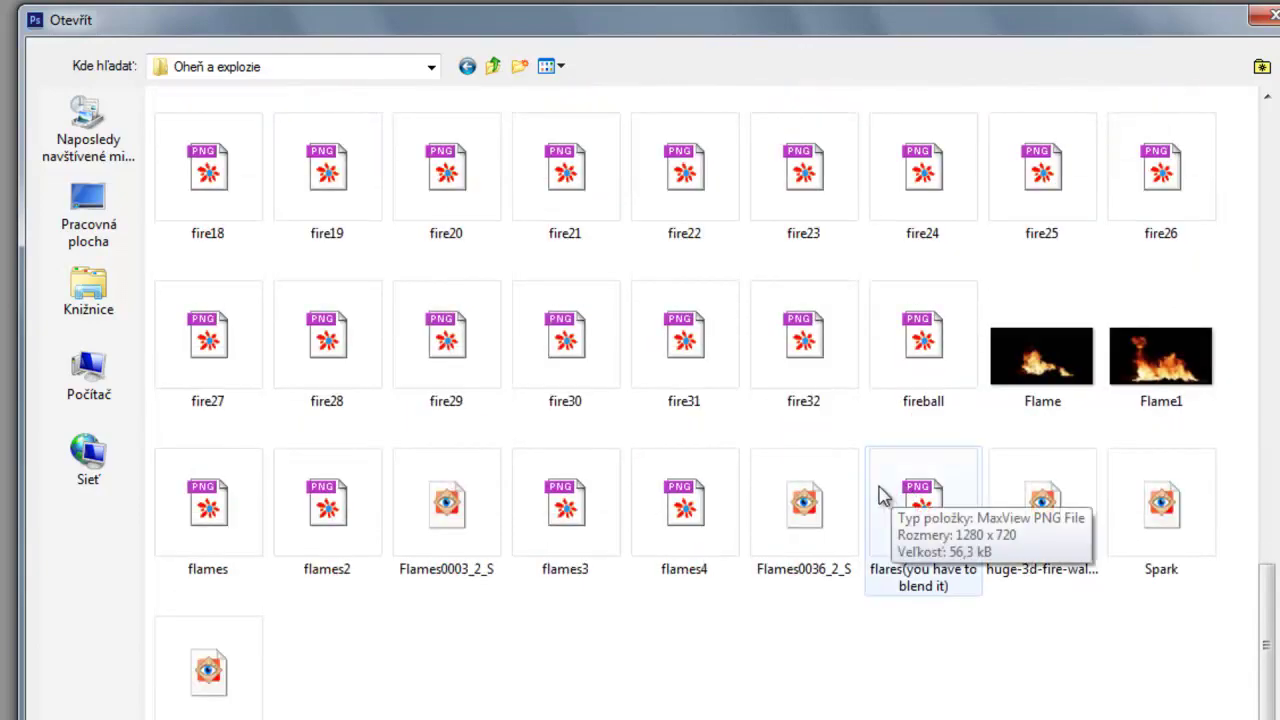
scroll(880, 495, "up", 15)
scroll(843, 475, "down", 2)
scroll(949, 486, "down", 3)
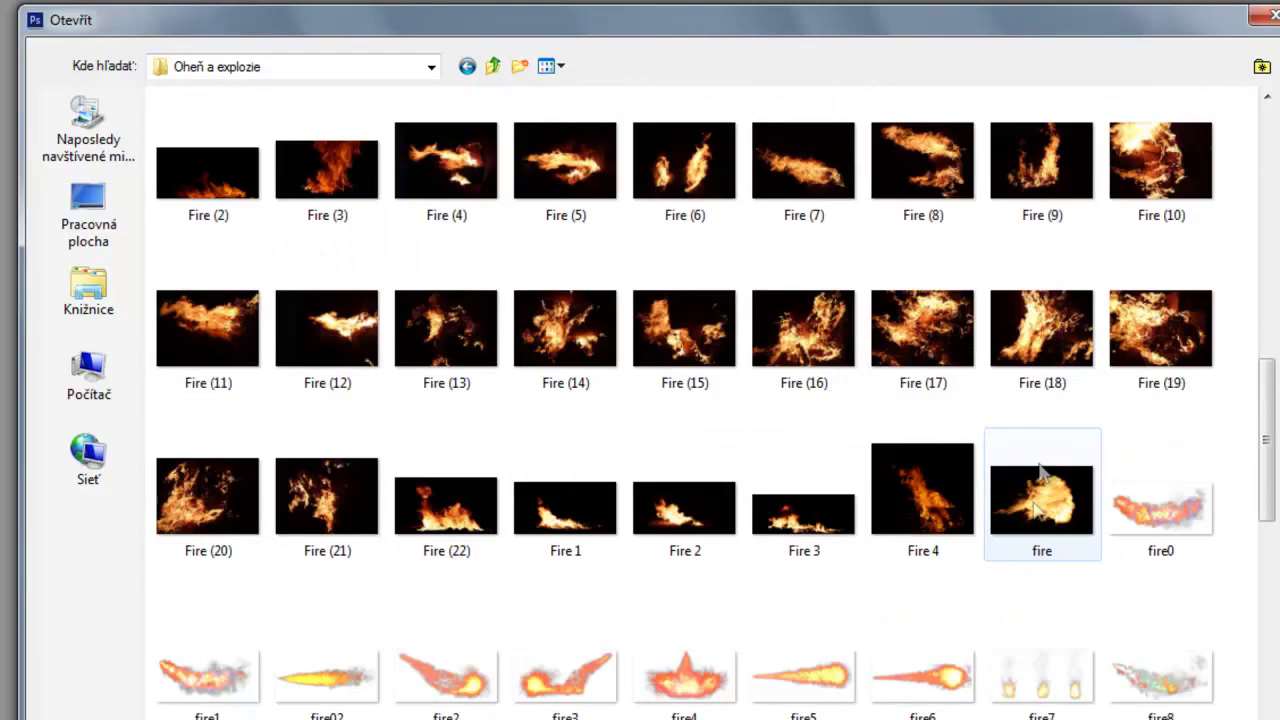
scroll(1000, 465, "up", 5)
scroll(900, 500, "down", 5)
left_click(922, 340)
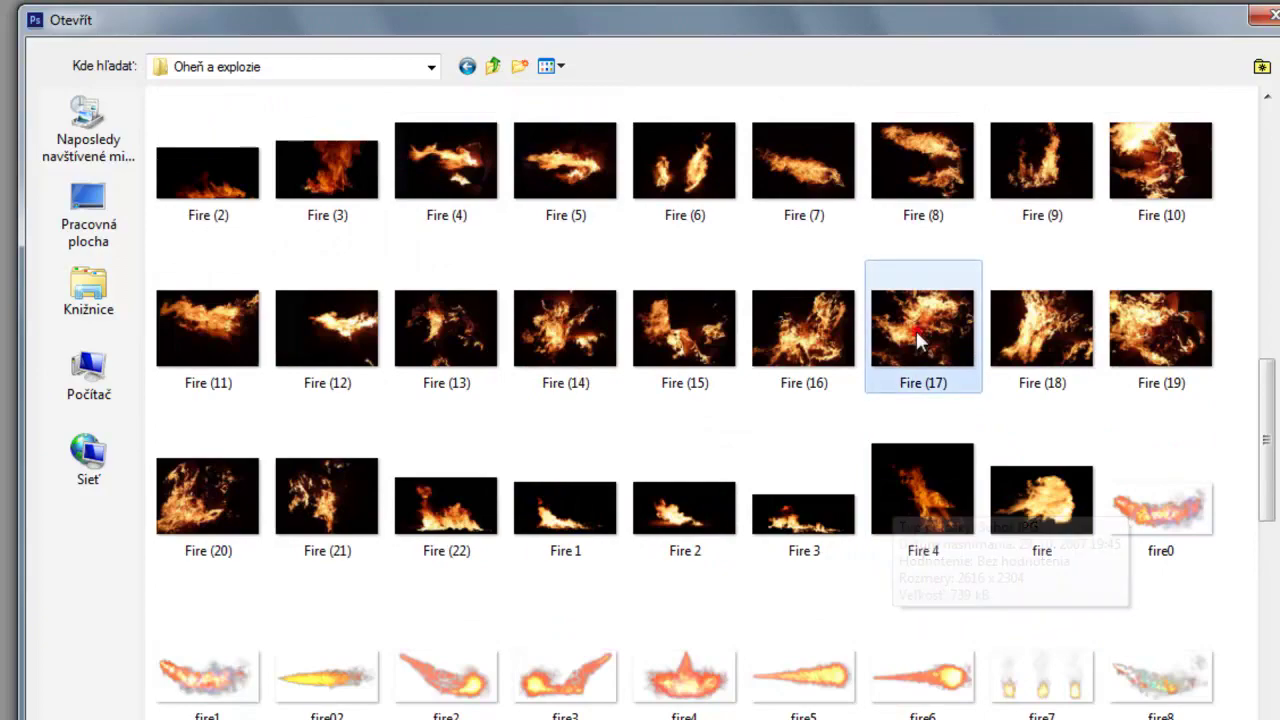
scroll(886, 451, "up", 3)
scroll(871, 457, "down", 3)
scroll(866, 457, "down", 10)
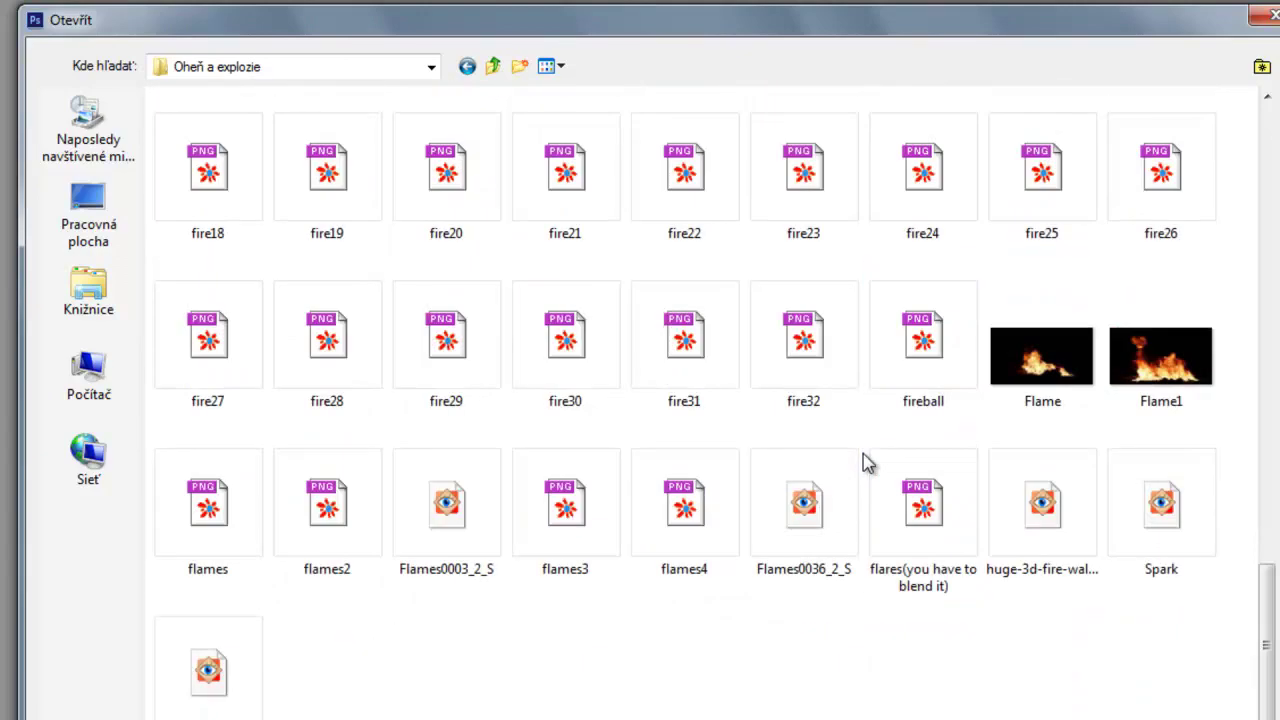
scroll(862, 465, "up", 12)
scroll(862, 465, "down", 3)
scroll(843, 477, "up", 3)
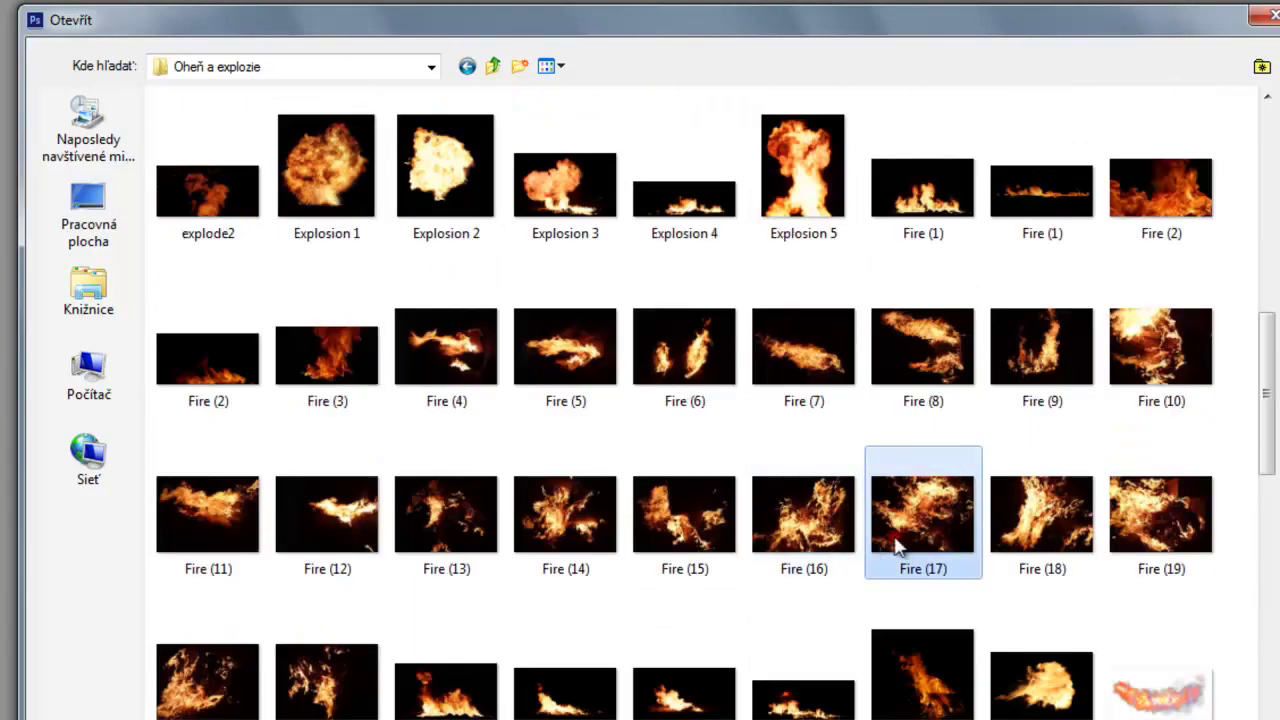
left_click(1095, 528)
left_click(800, 515)
left_click(922, 515, "ctrl")
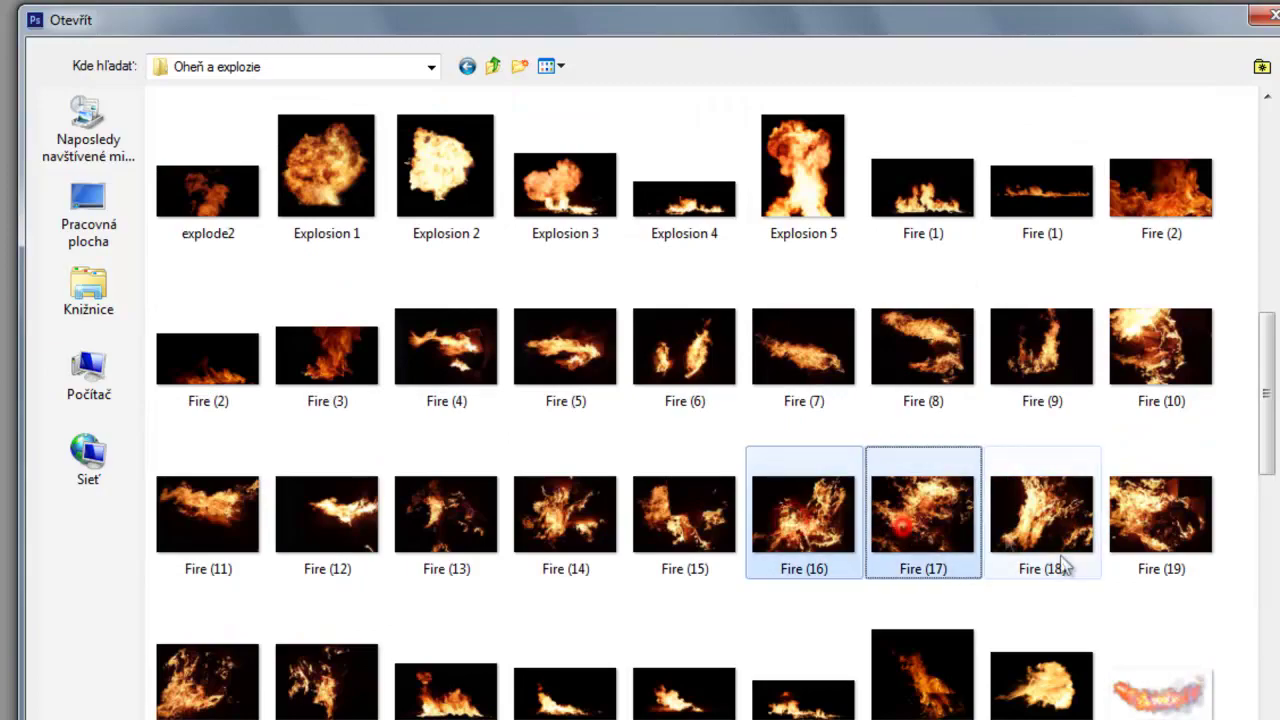
key("Return")
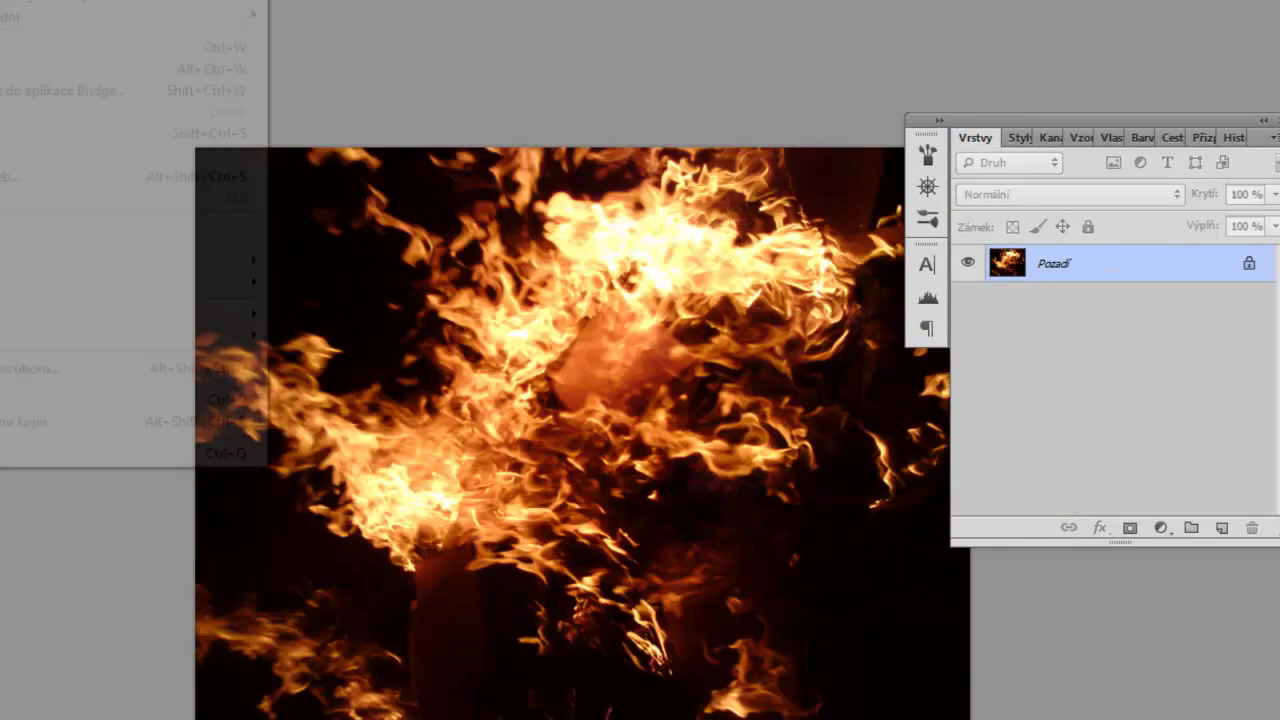
Open the Fire (19) photo from the fire folder.
key("ctrl+o")
mouse_move(1274, 225)
left_mouse_down()
mouse_move(1260, 207)
mouse_move(1257, 557)
mouse_move(1223, 434)
mouse_move(1228, 458)
mouse_move(1228, 400)
mouse_move(1223, 677)
mouse_move(1212, 455)
left_mouse_up()
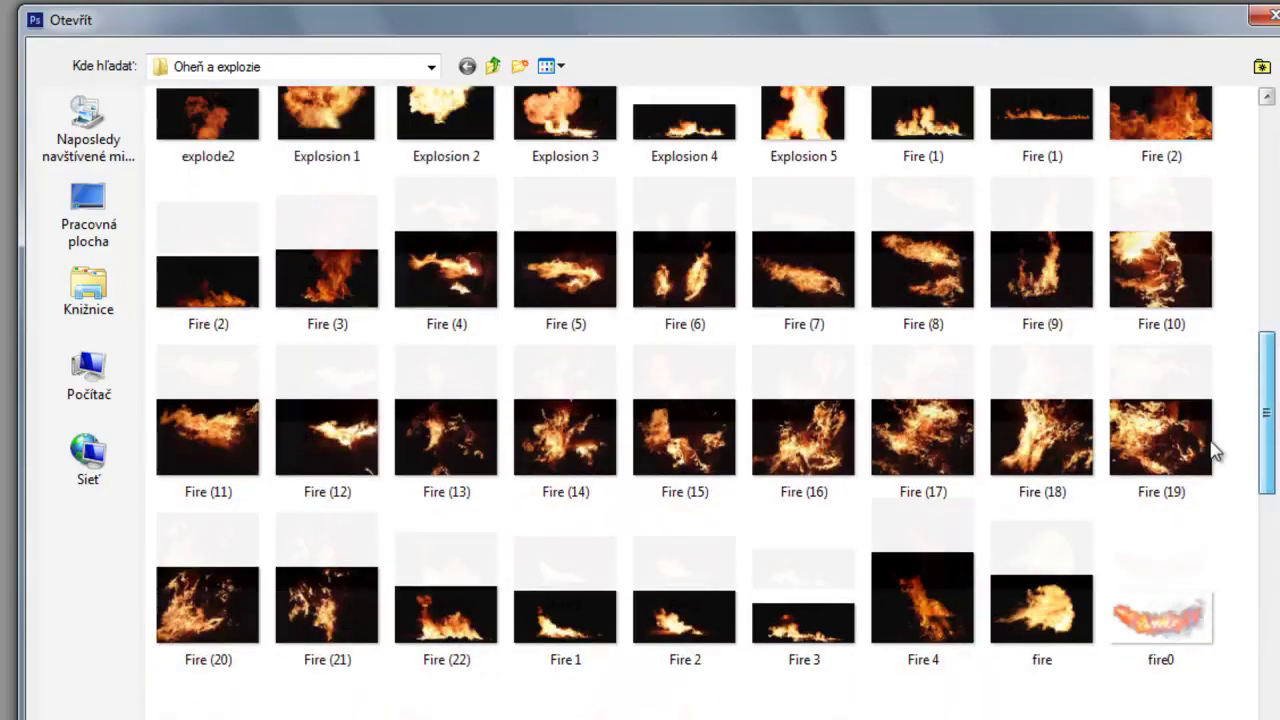
left_click(1205, 450)
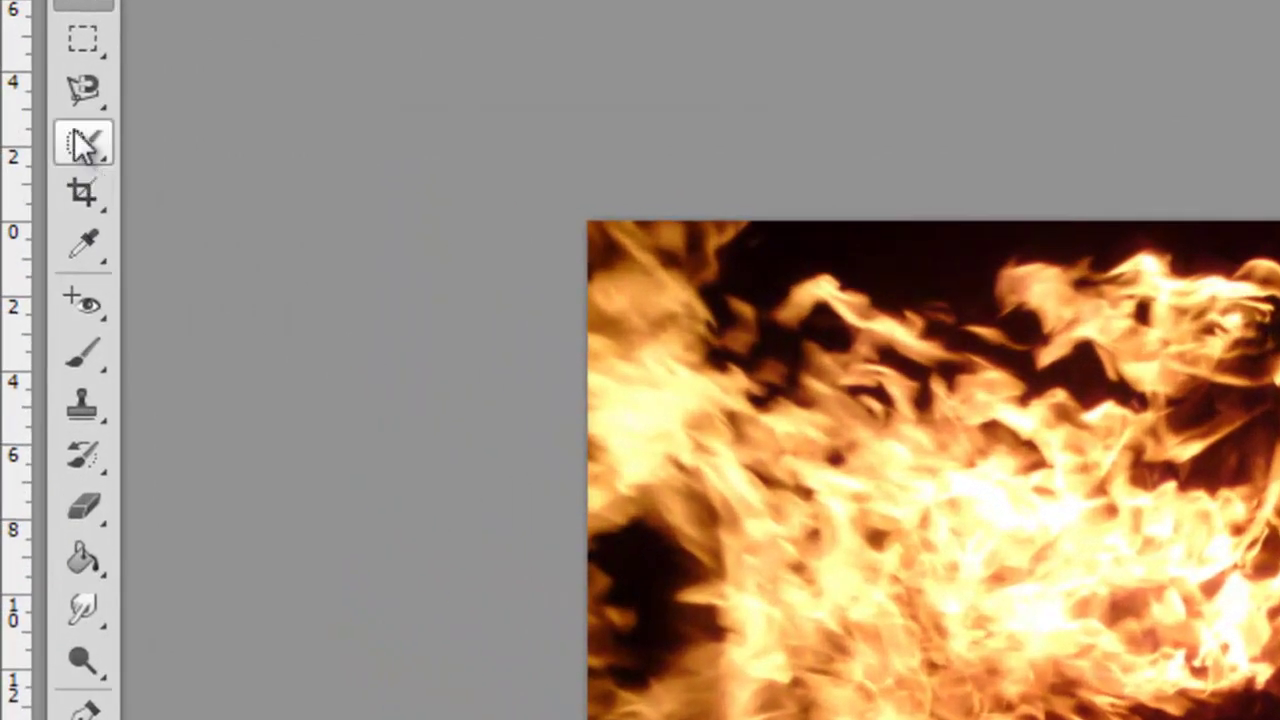
Quick-select a flame patch left of centre and refine its edges.
right_click(24, 123)
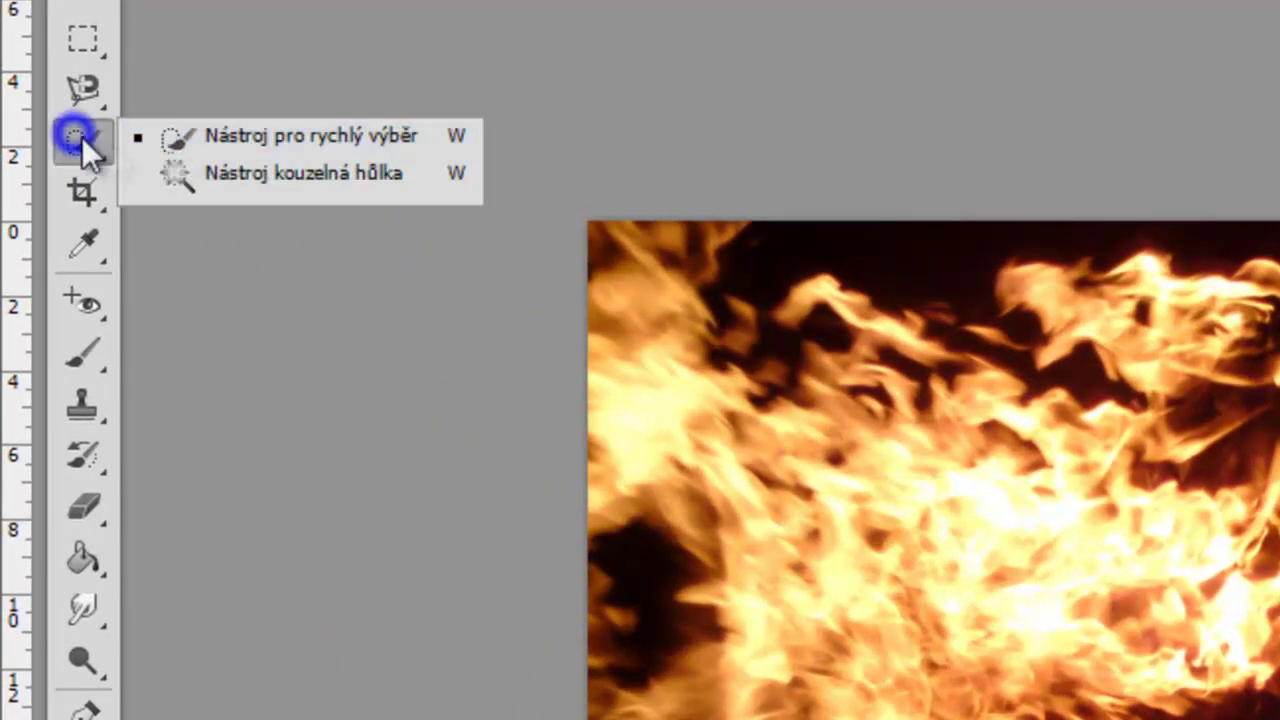
left_click(193, 144)
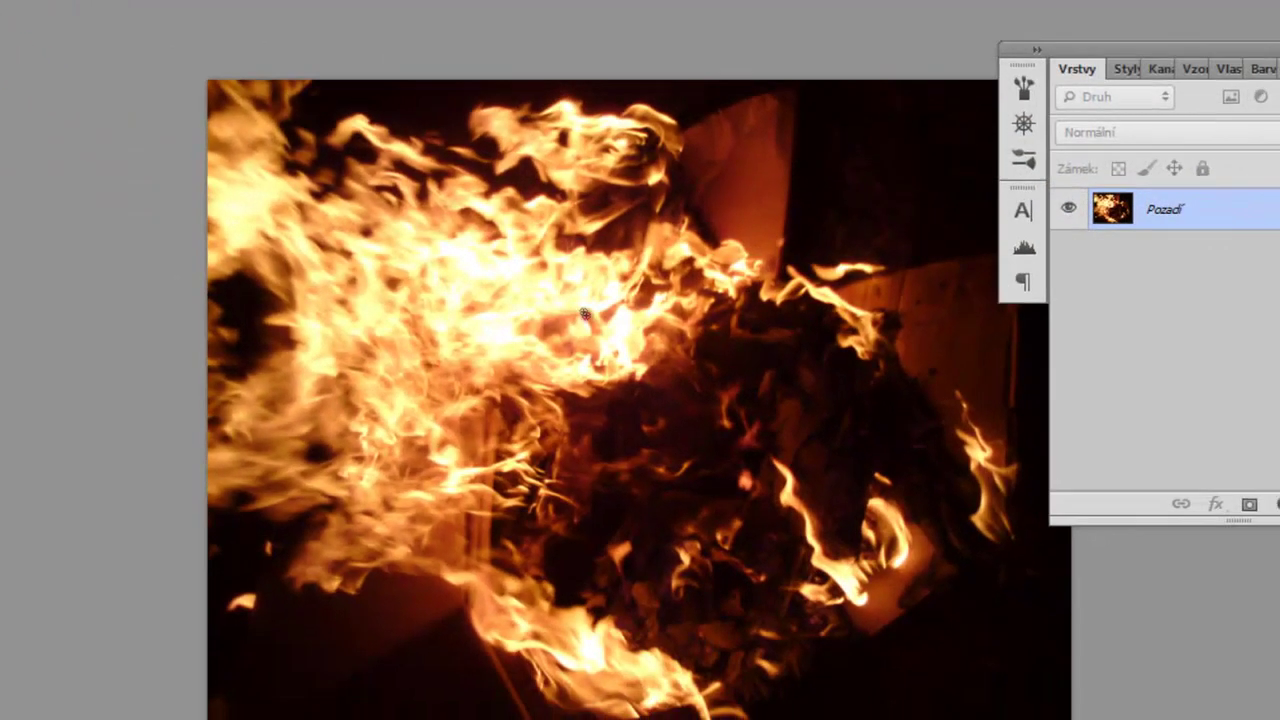
left_click_drag(584, 314, 472, 358)
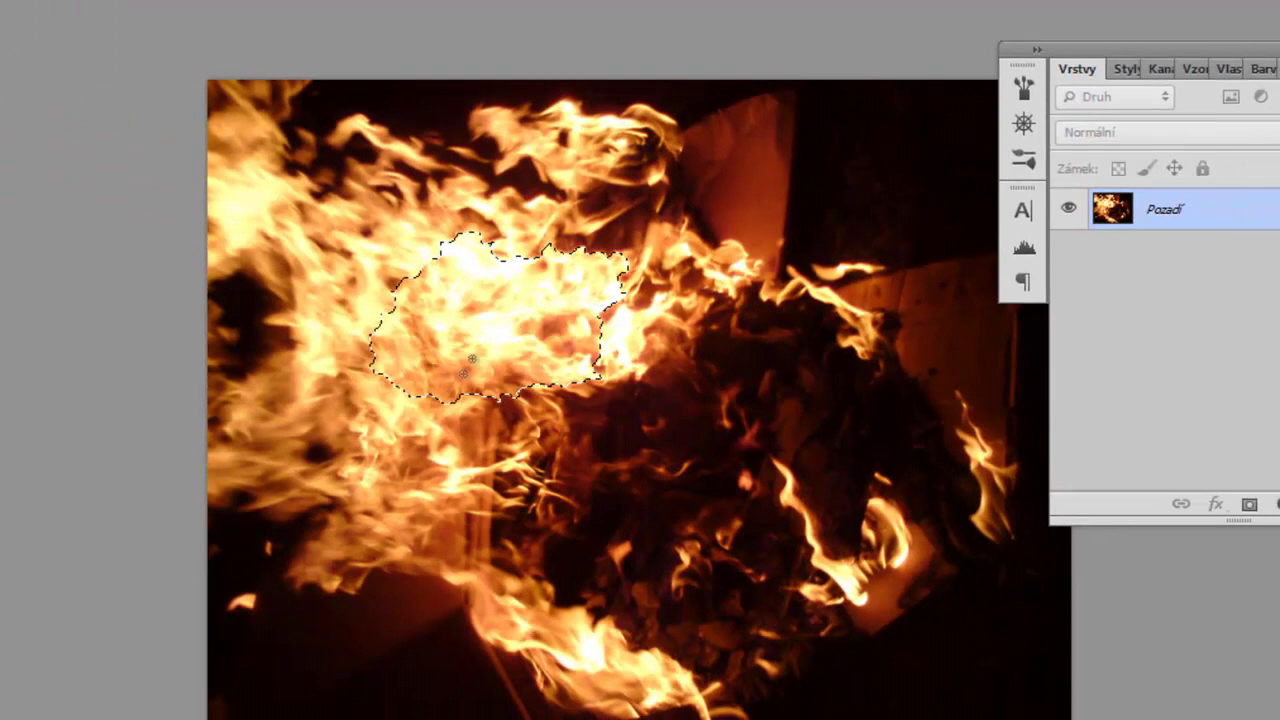
key("ctrl+d")
left_click_drag(457, 428, 429, 474)
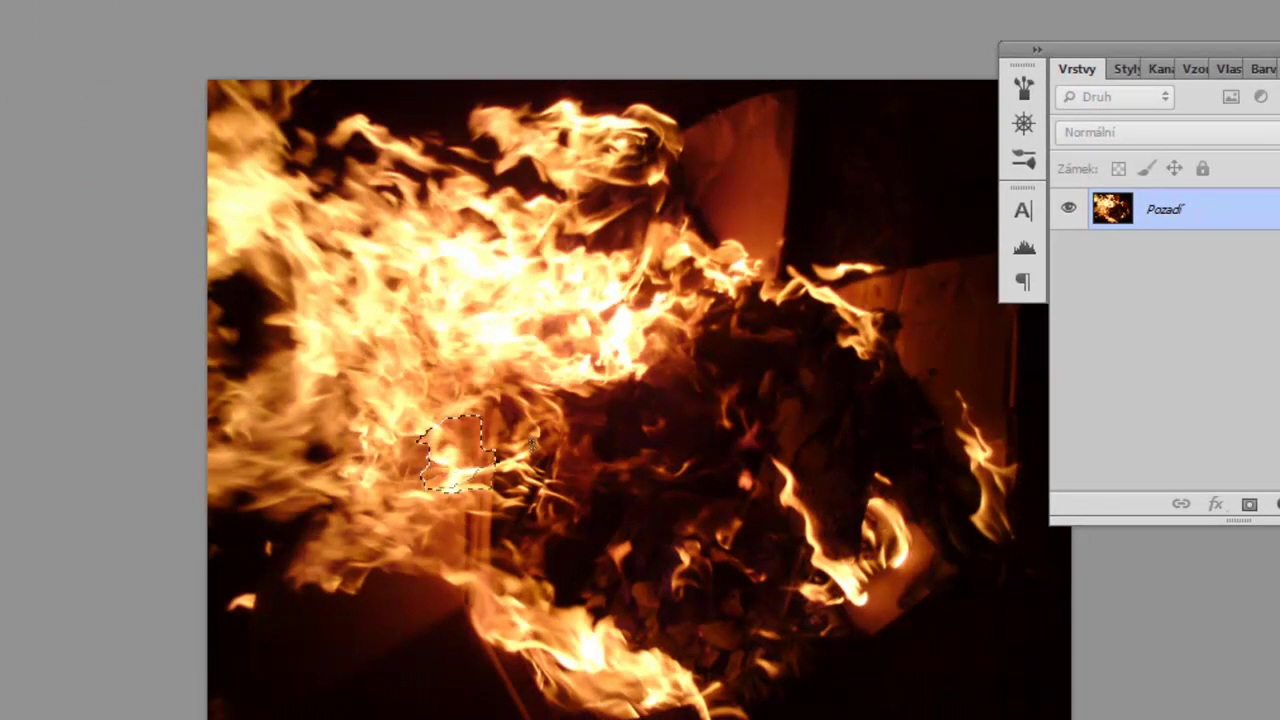
mouse_move(389, 397)
left_mouse_down()
mouse_move(525, 465)
mouse_move(530, 488)
left_mouse_up()
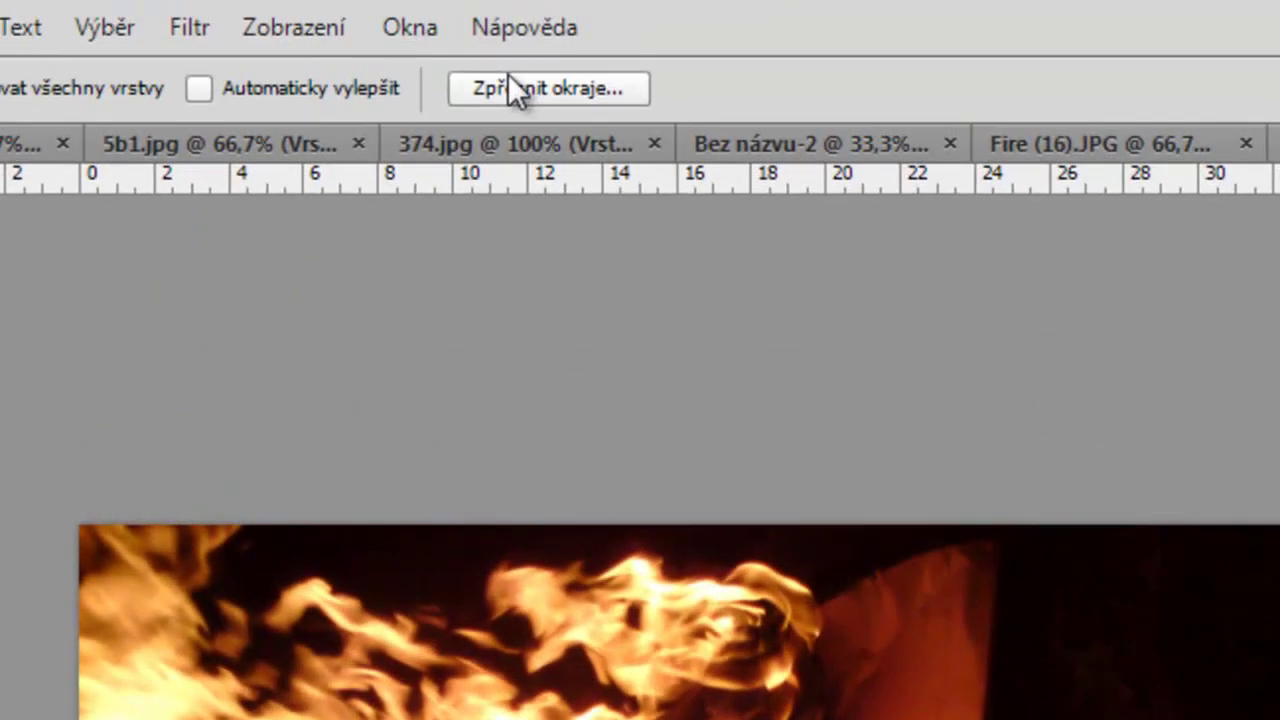
left_click(508, 88)
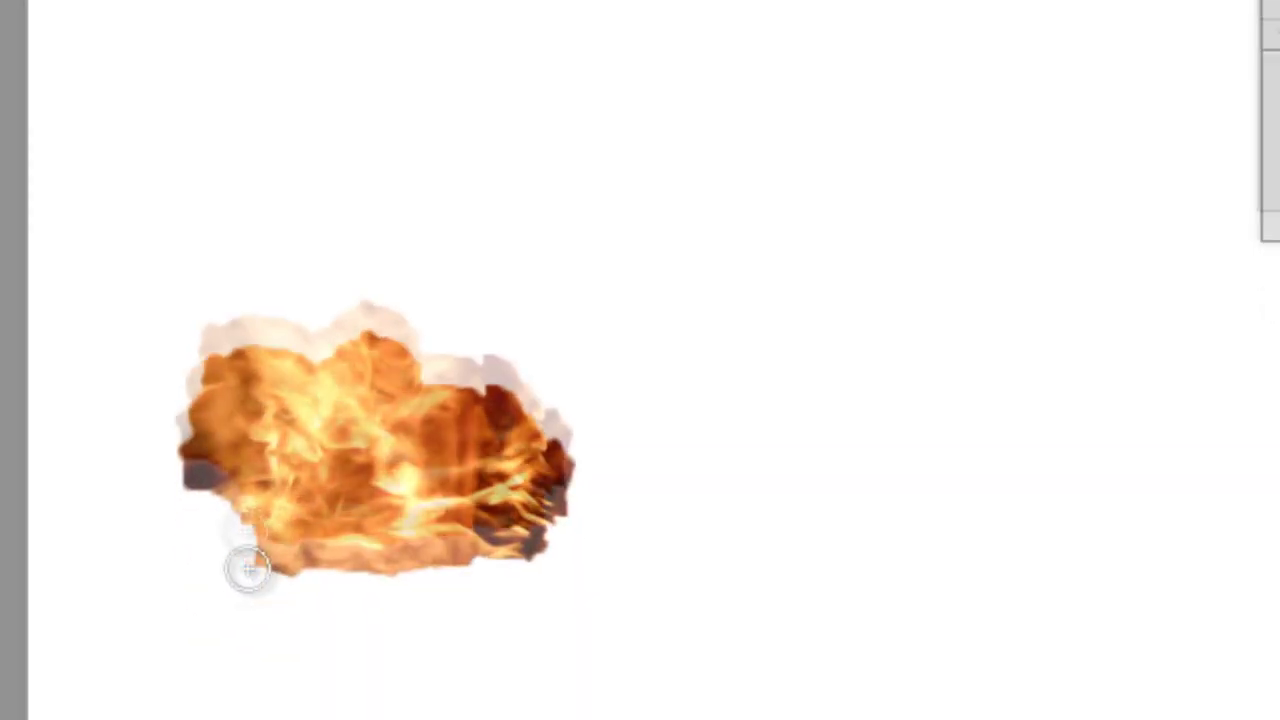
mouse_move(251, 569)
left_mouse_down()
mouse_move(243, 480)
mouse_move(178, 375)
mouse_move(234, 297)
mouse_move(346, 286)
mouse_move(543, 374)
mouse_move(529, 486)
mouse_move(343, 531)
mouse_move(237, 496)
left_mouse_up()
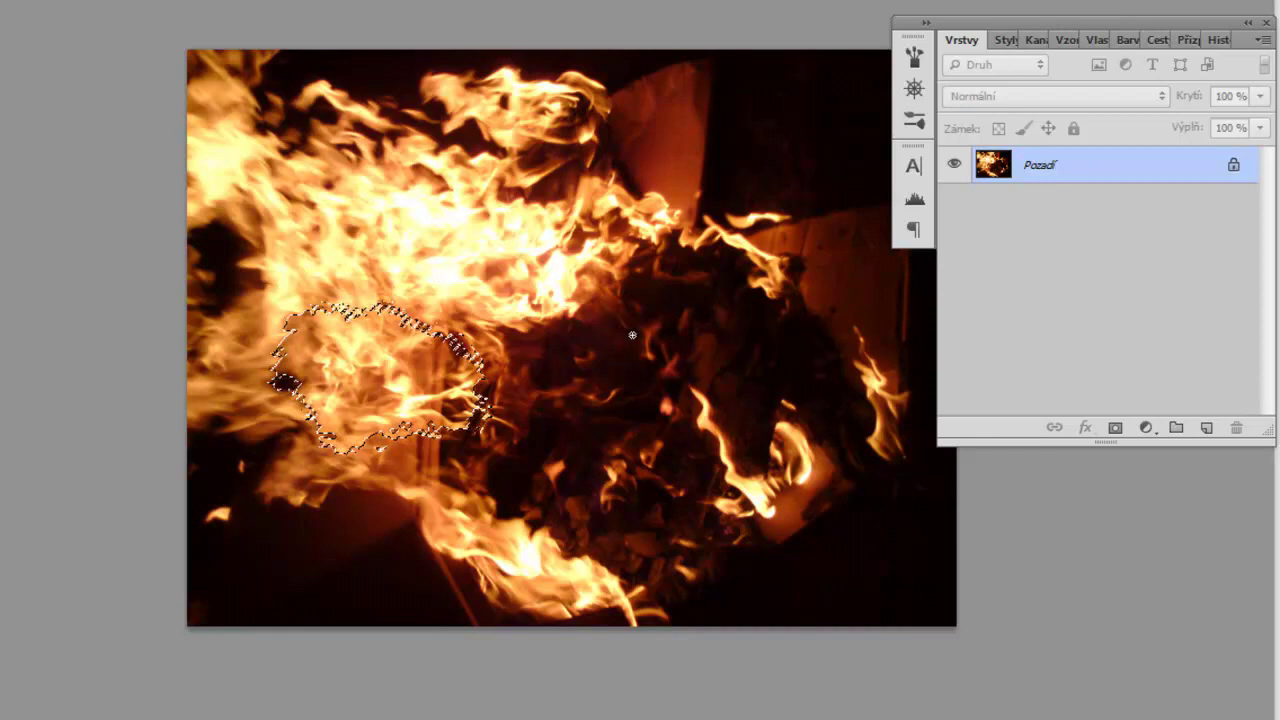
Copy the flames to a new layer and drag them onto the P in the brick-wall document.
key("ctrl+j")
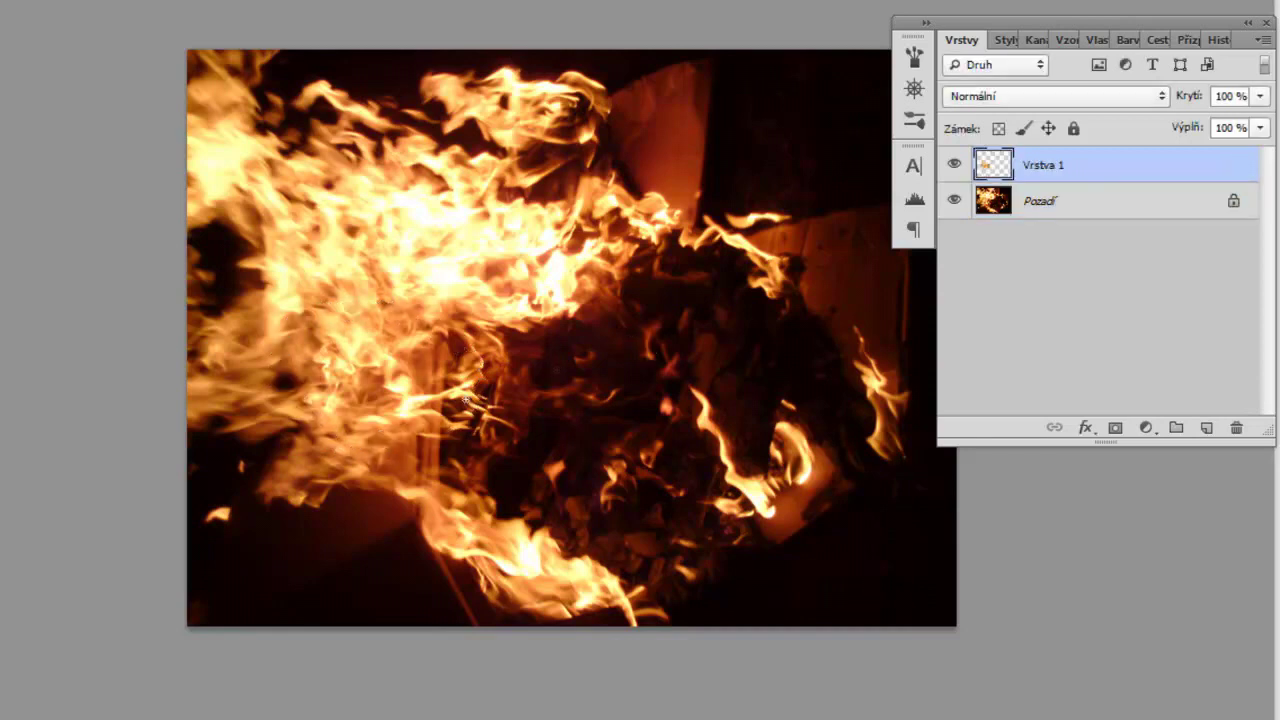
left_click_drag(425, 400, 775, 262)
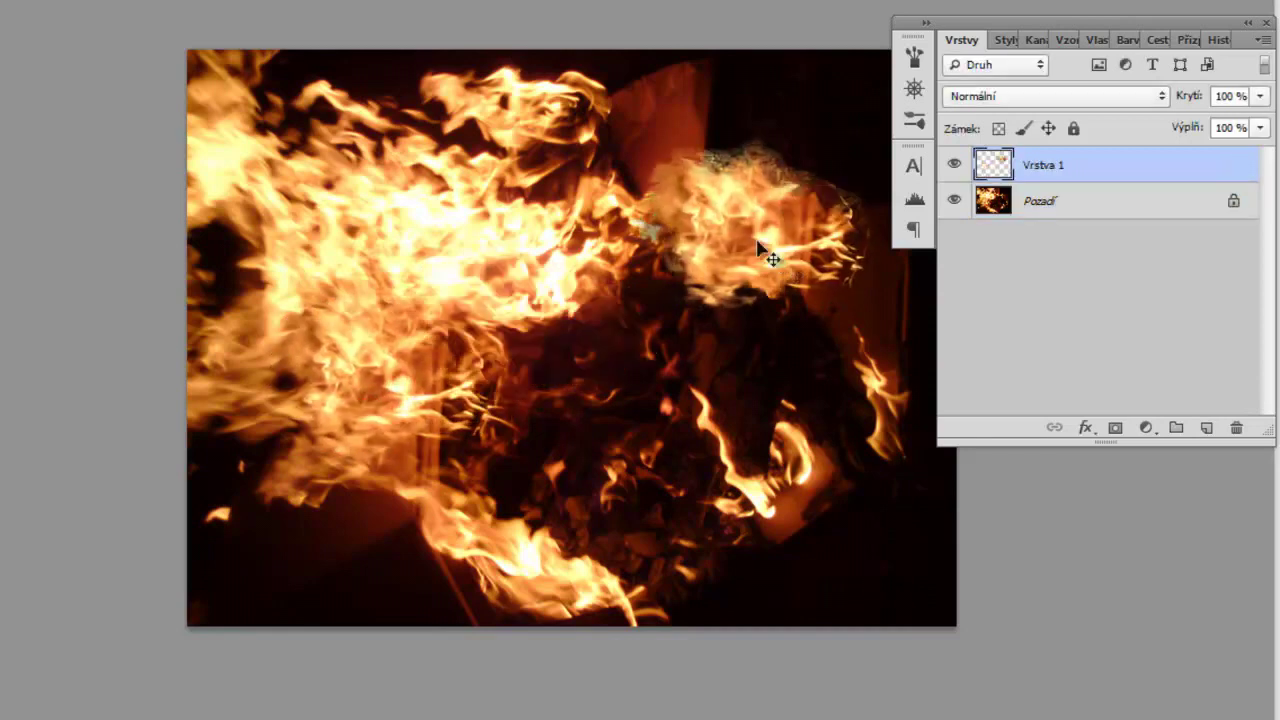
left_click_drag(755, 220, 330, 130)
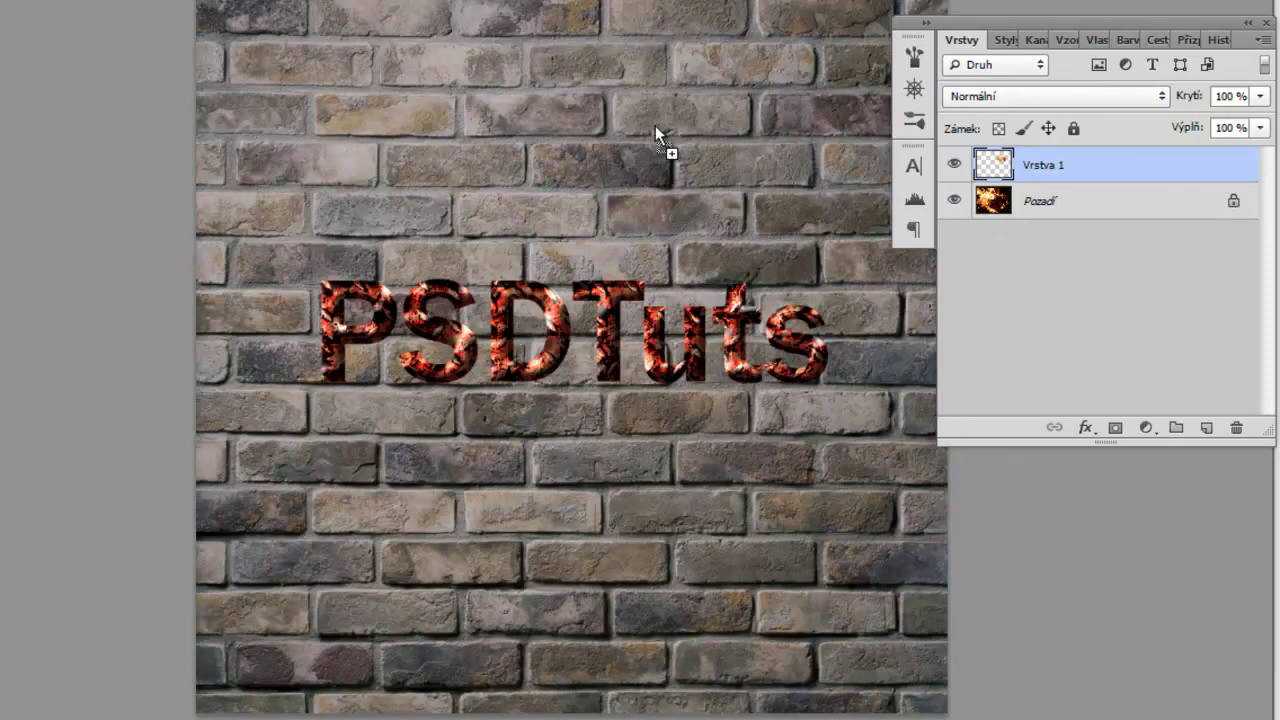
mouse_move(655, 125)
left_mouse_down()
mouse_move(690, 290)
mouse_move(497, 343)
mouse_move(455, 330)
left_mouse_up()
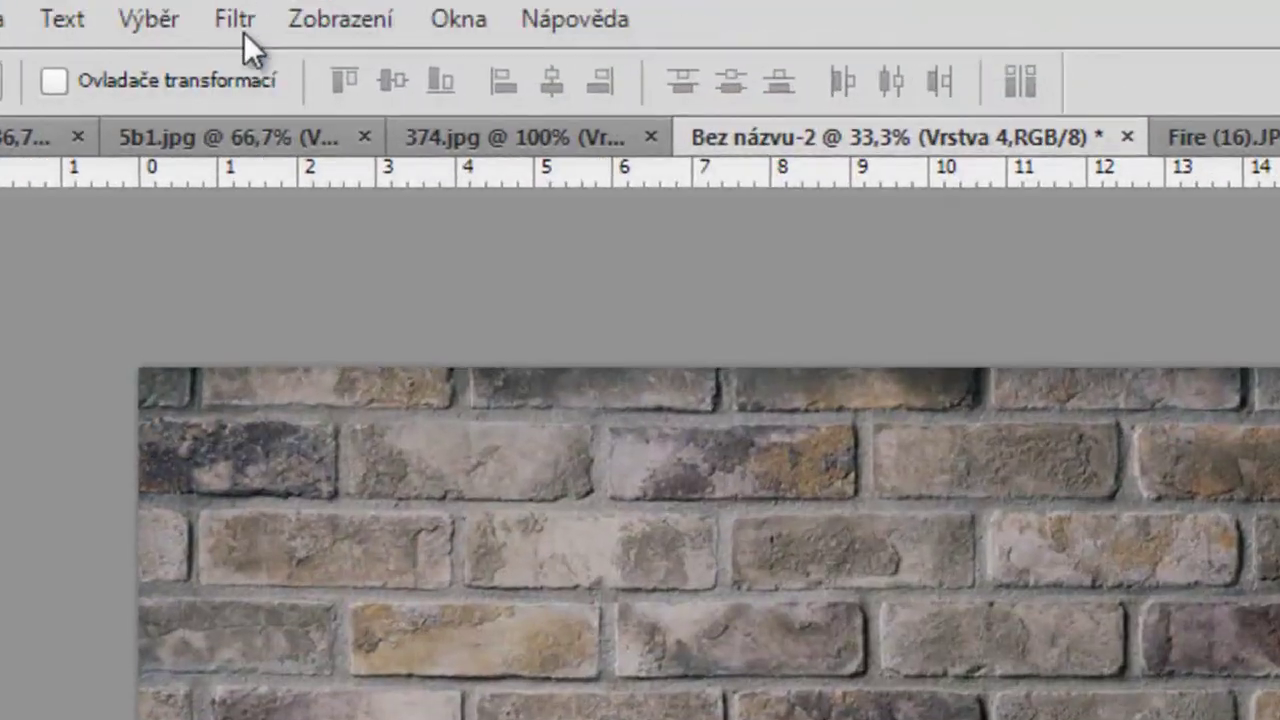
Liquify the Vrstva 4 flame into a thin curved streak with a hooked top, then shift it right.
left_click(243, 38)
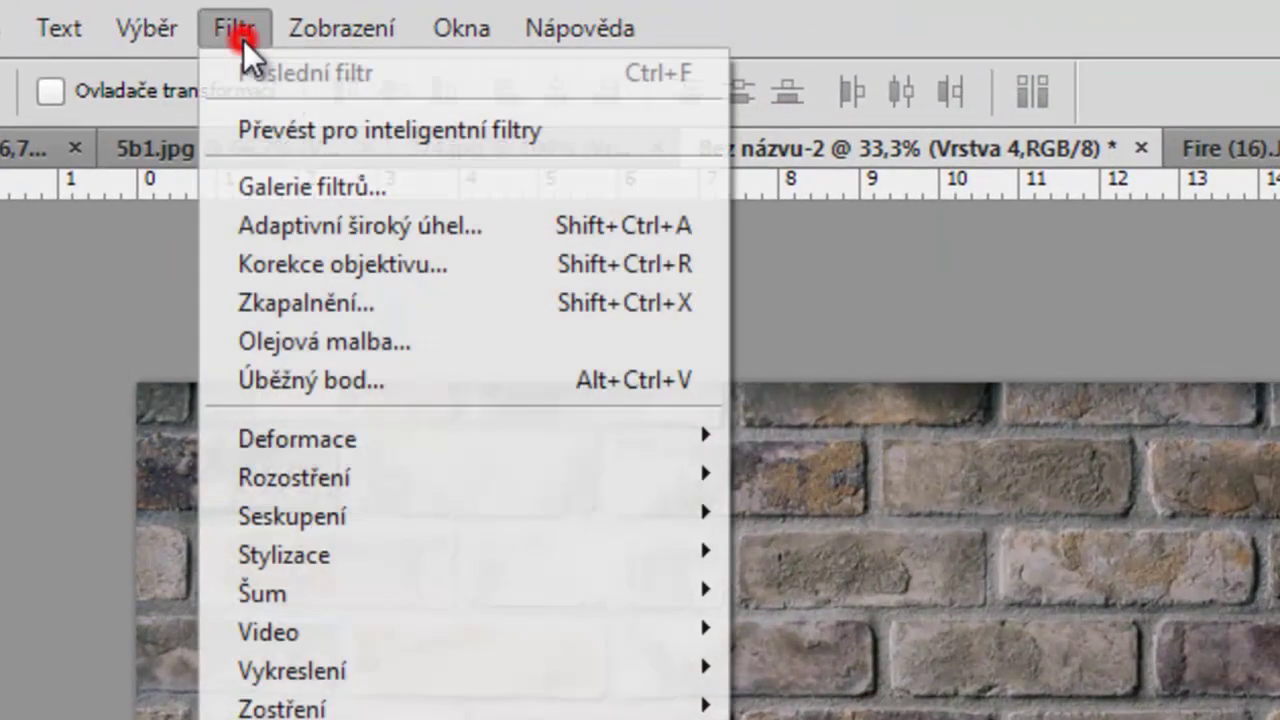
left_click(345, 305)
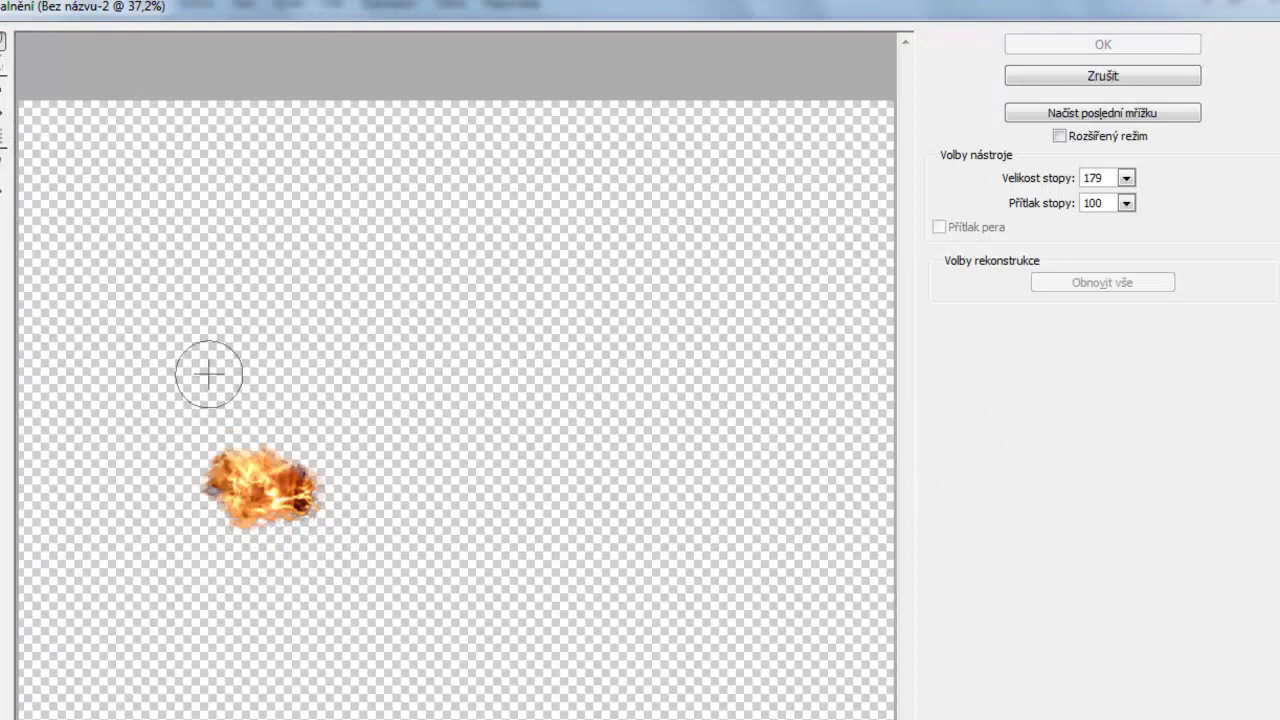
mouse_move(202, 395)
left_mouse_down()
mouse_move(229, 449)
mouse_move(343, 514)
left_mouse_up()
left_click_drag(157, 494, 229, 519)
mouse_move(229, 471)
left_mouse_down()
mouse_move(337, 486)
mouse_move(244, 470)
mouse_move(271, 423)
mouse_move(323, 477)
mouse_move(257, 503)
mouse_move(229, 531)
mouse_move(220, 480)
mouse_move(297, 514)
mouse_move(230, 529)
left_mouse_up()
mouse_move(288, 472)
left_mouse_down()
mouse_move(286, 420)
mouse_move(229, 443)
mouse_move(265, 420)
mouse_move(238, 422)
mouse_move(289, 374)
left_mouse_up()
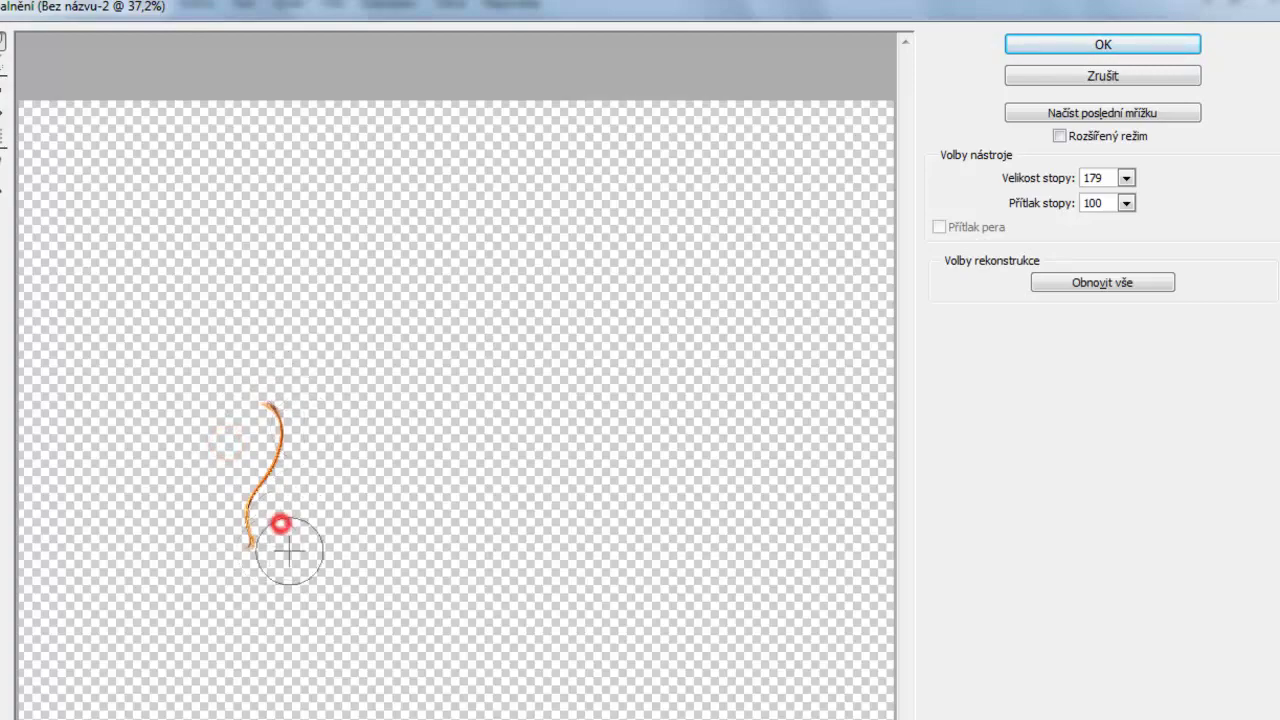
left_click(1087, 47)
mouse_move(430, 490)
left_mouse_down()
mouse_move(700, 500)
mouse_move(651, 480)
left_mouse_up()
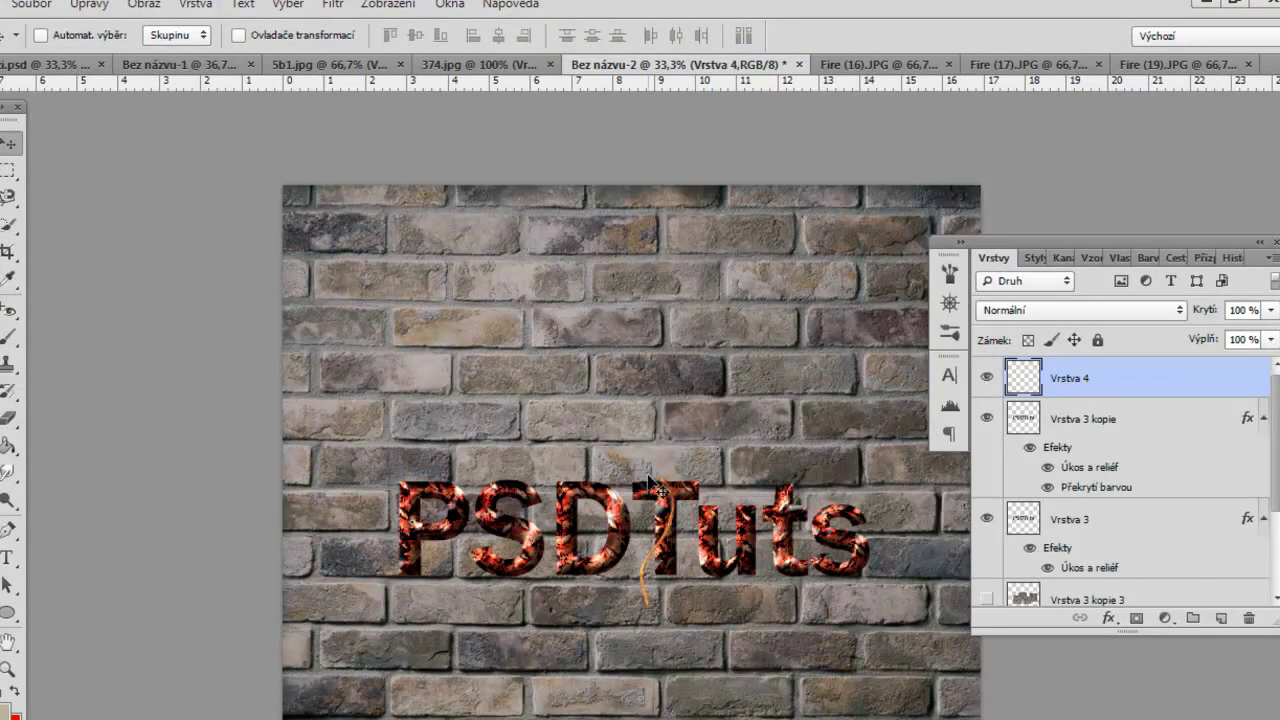
Delete the liquified layer and bring the Fire (19) flames over the PSDTuts letters.
key("ctrl+e")
left_click(1180, 64)
mouse_move(590, 455)
left_mouse_down()
mouse_move(605, 75)
mouse_move(660, 590)
left_mouse_up()
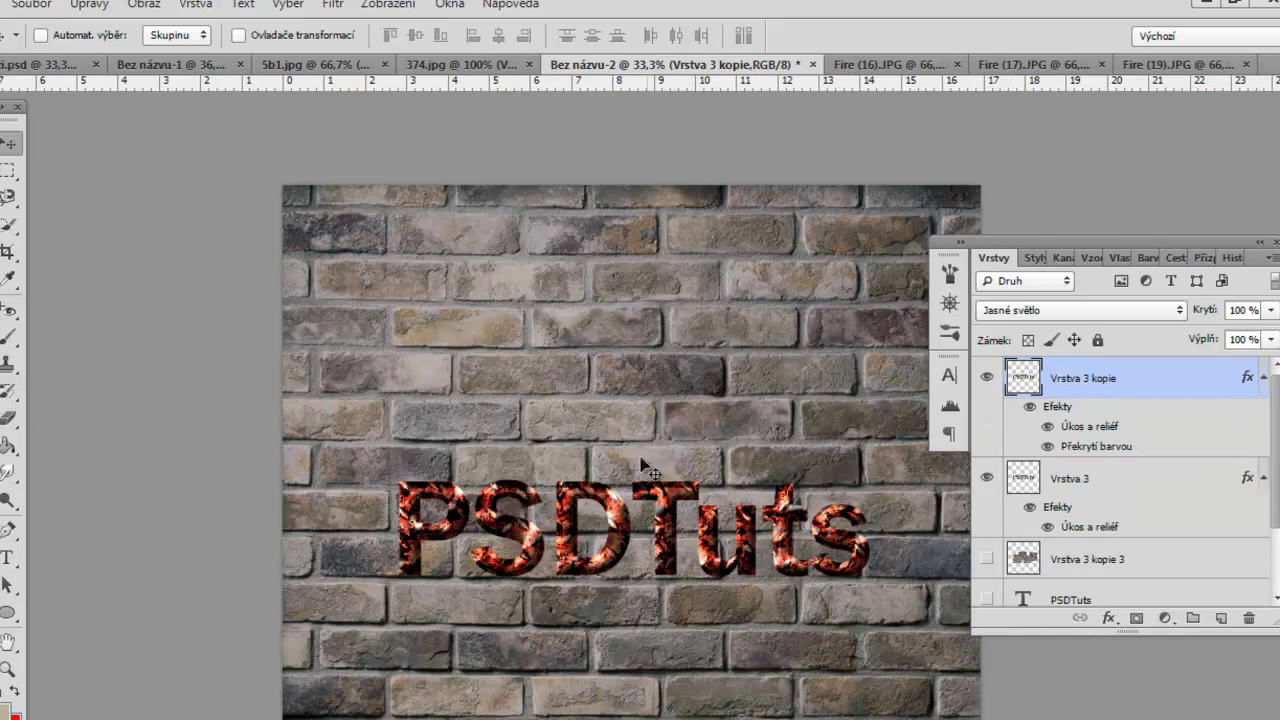
left_click_drag(1140, 95, 632, 78)
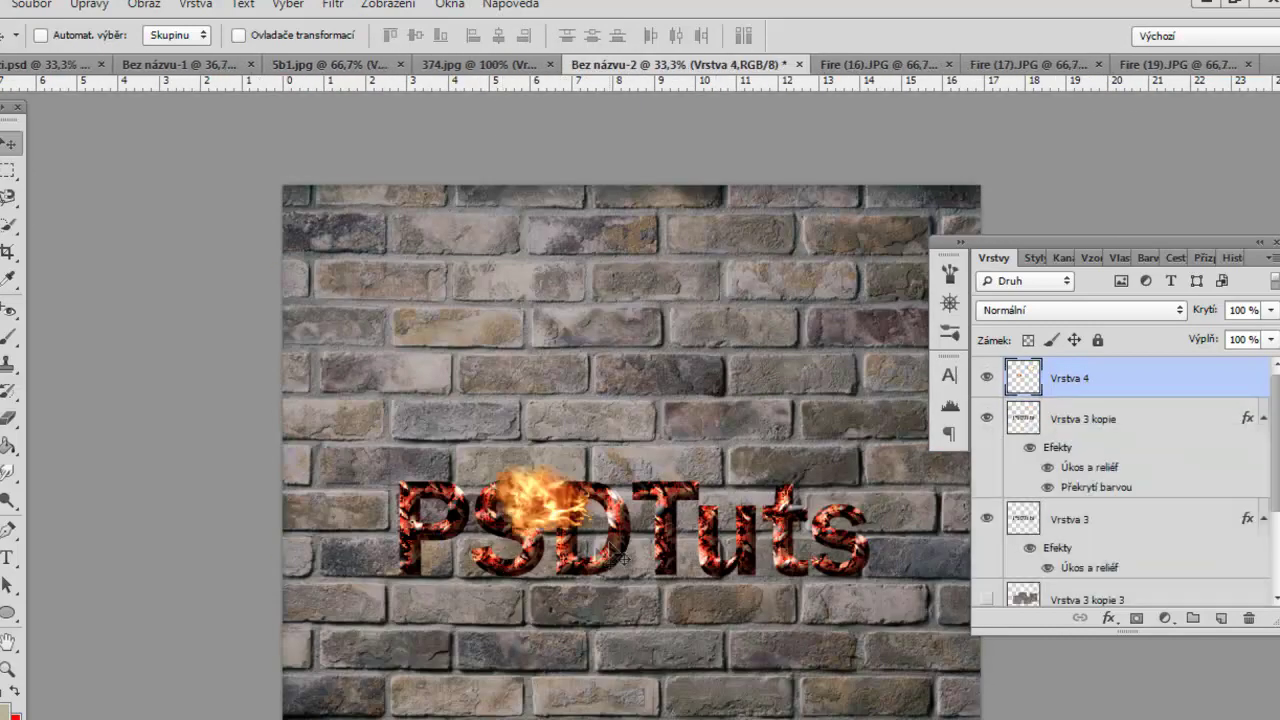
left_click_drag(632, 76, 520, 548)
Duplicate the flame layer, hide the copy Vrstva 4 kopie, and place Vrstva 4 just left of the P.
key("ctrl+j")
left_click(987, 378)
left_click(1034, 412)
left_click_drag(480, 500, 420, 535)
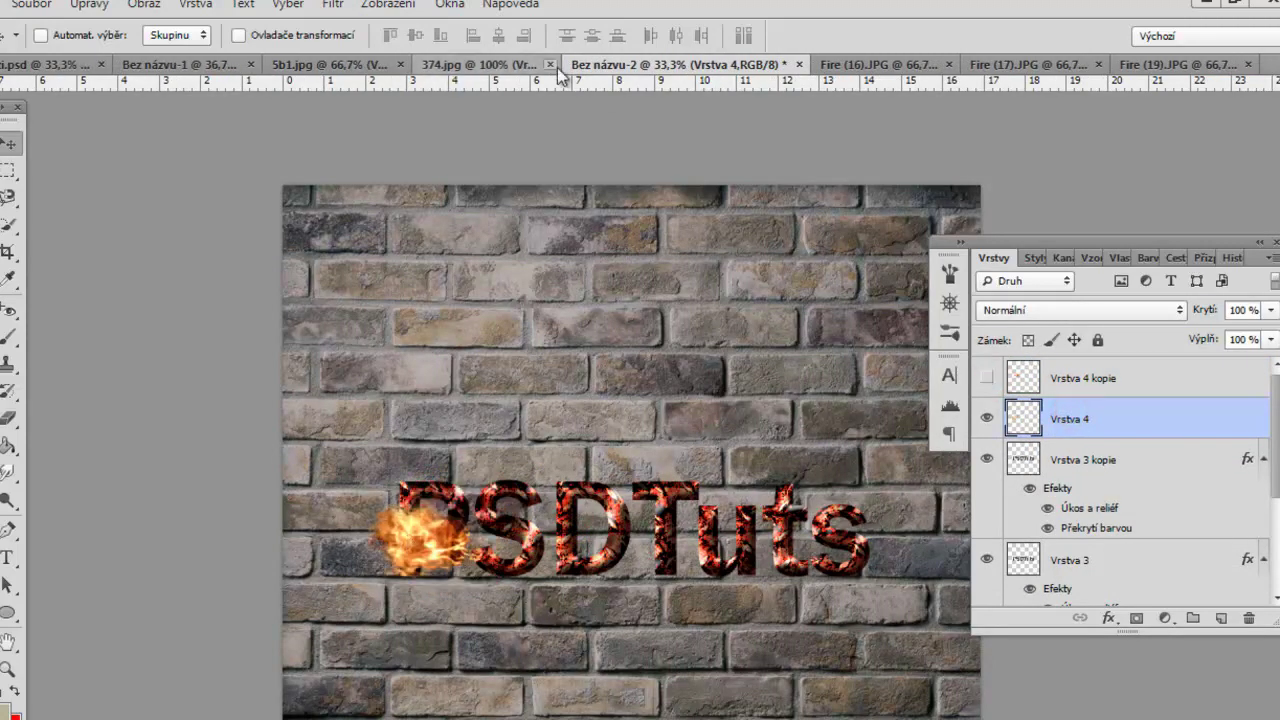
left_click(335, 6)
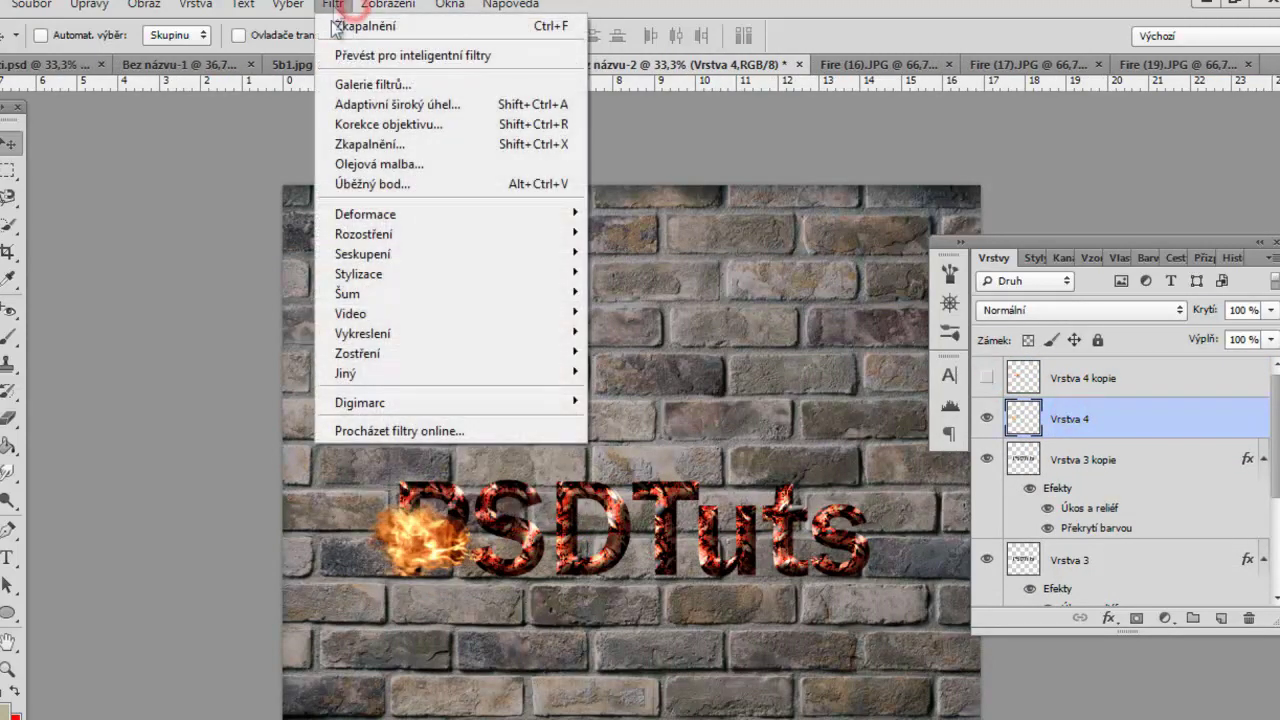
Liquify the Vrstva 4 flame into a curling hook and position it over the P.
left_click(375, 143)
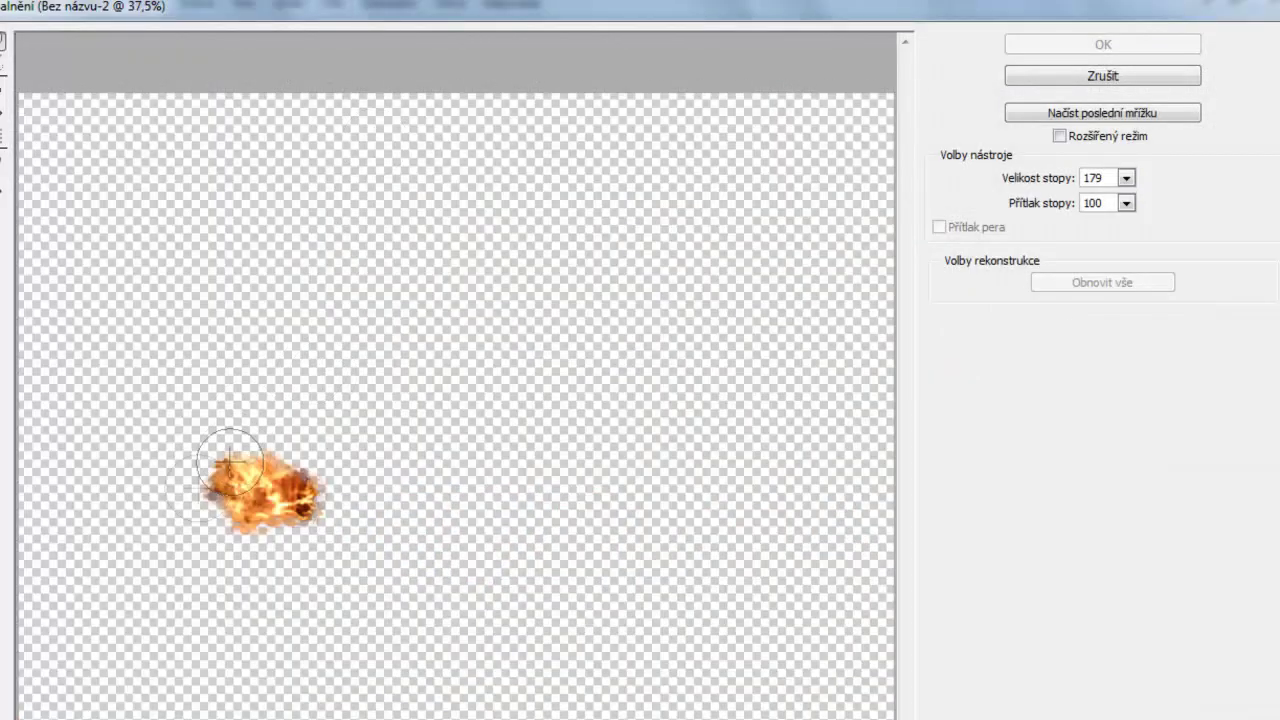
mouse_move(230, 462)
left_mouse_down()
mouse_move(183, 497)
mouse_move(290, 490)
mouse_move(229, 486)
mouse_move(263, 494)
mouse_move(273, 534)
mouse_move(243, 536)
mouse_move(277, 537)
mouse_move(260, 551)
mouse_move(251, 491)
mouse_move(276, 484)
mouse_move(223, 406)
left_mouse_up()
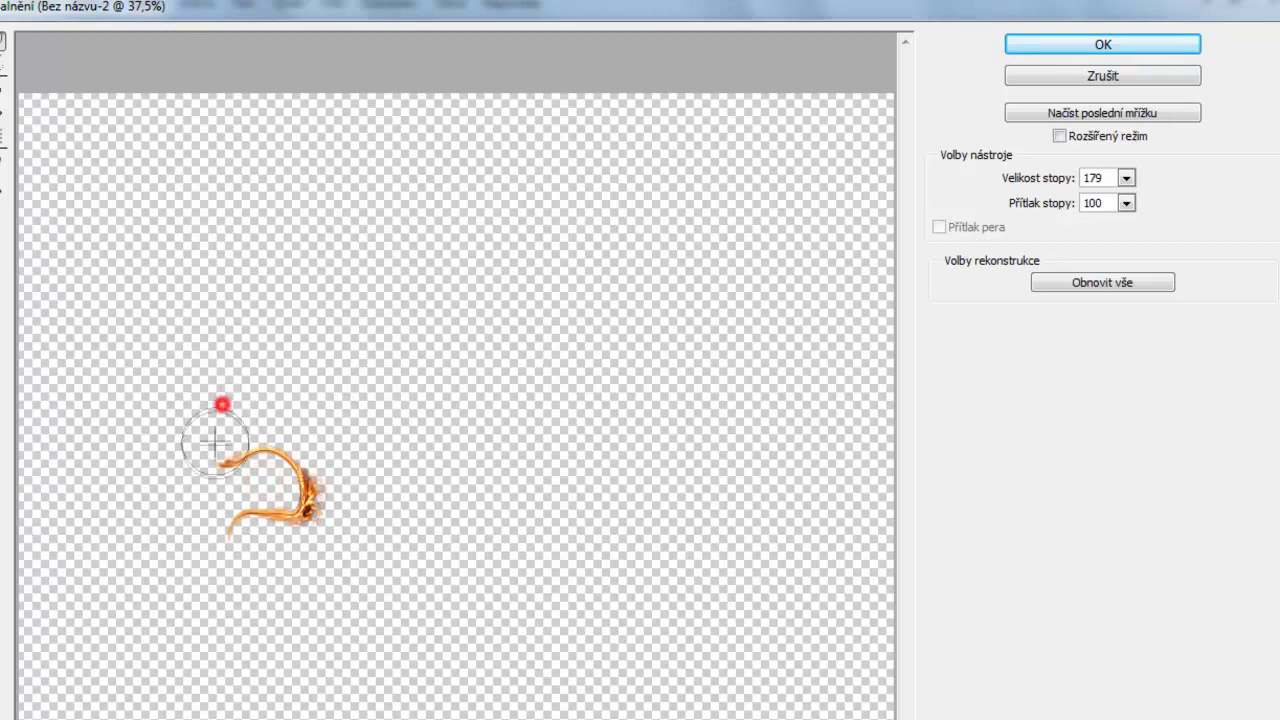
left_click(1040, 47)
left_click_drag(515, 434, 466, 510)
scroll(419, 554, "up", 3)
scroll(449, 500, "up", 1)
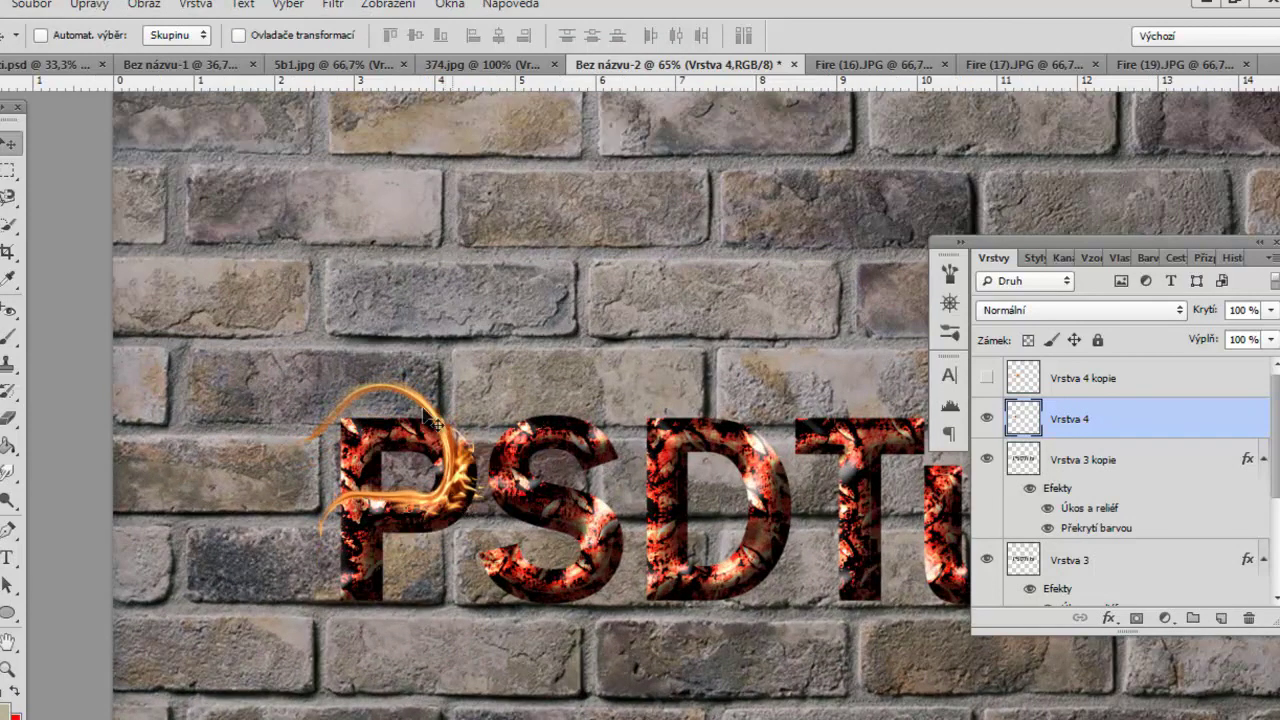
Squash the flame to about three-quarter height, move it onto the P and rotate it about −14°.
key("ctrl+t")
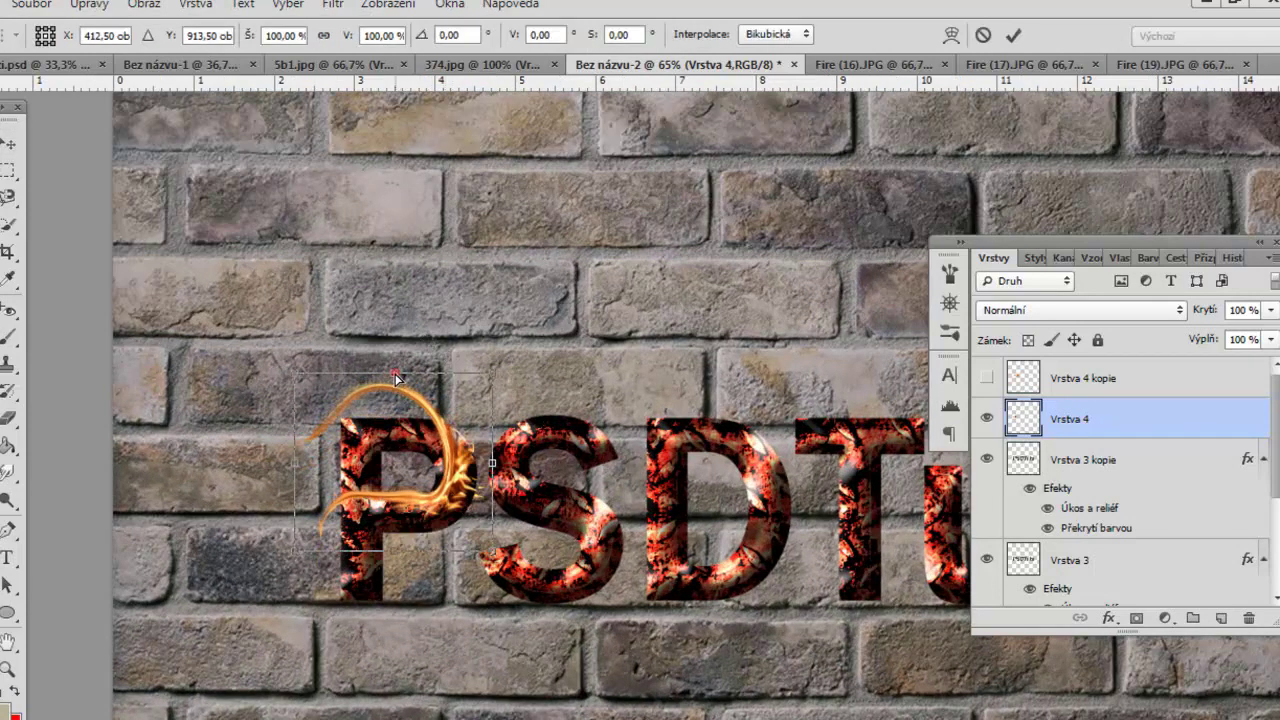
left_click_drag(397, 377, 400, 412)
left_click_drag(432, 458, 443, 470)
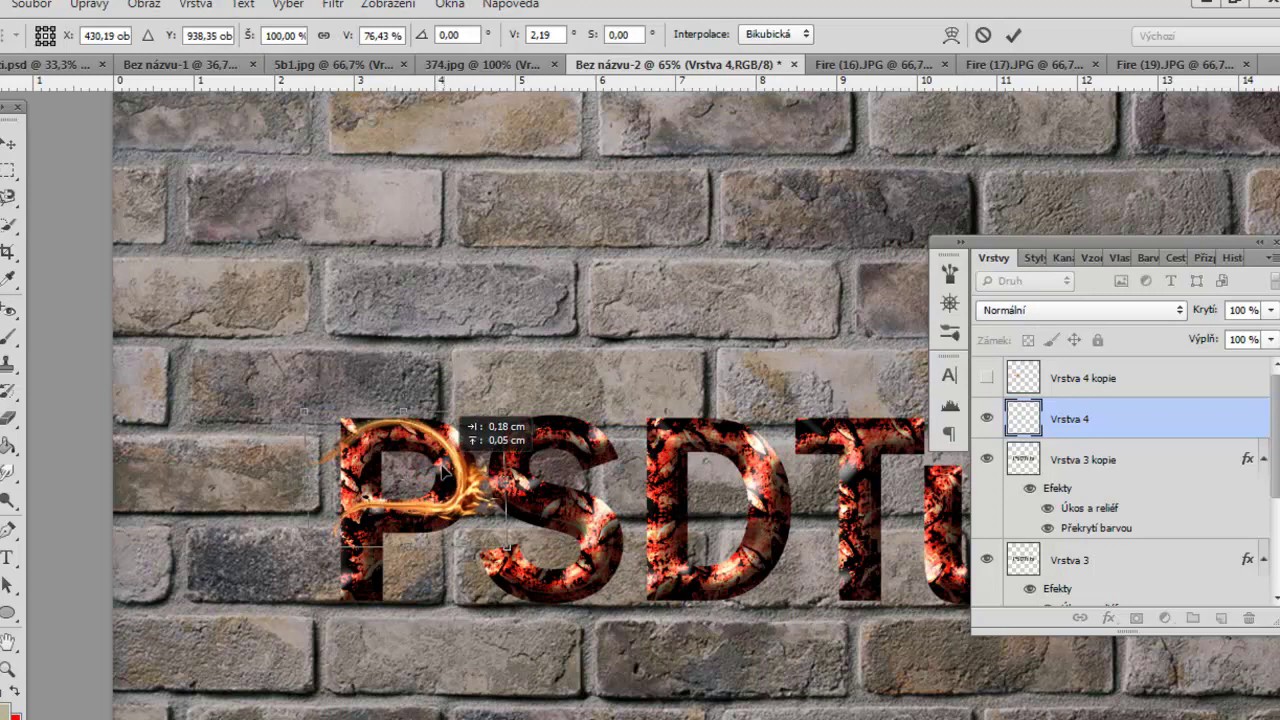
left_click_drag(529, 329, 492, 310)
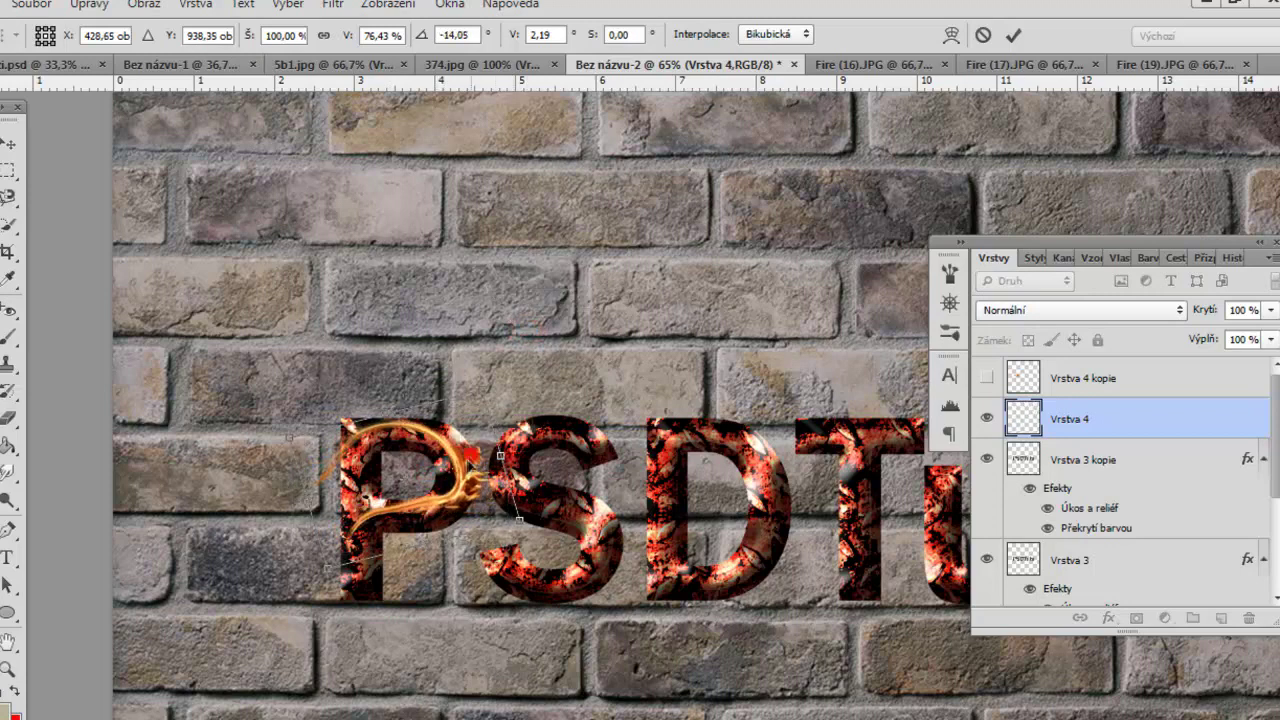
key("Return")
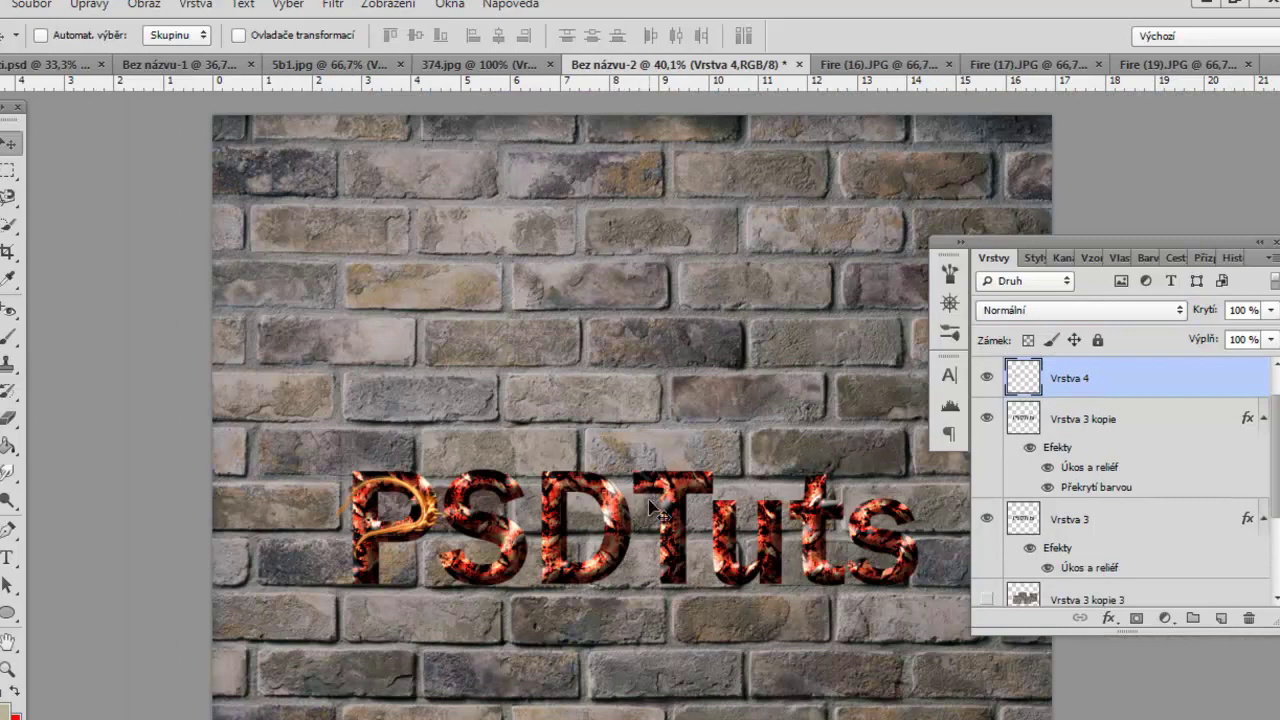
Blend the flame layer in Hard Light (Tvrdé světlo) and duplicate it as Vrstva 4 kopie 2.
left_click(1055, 318)
left_click(1030, 618)
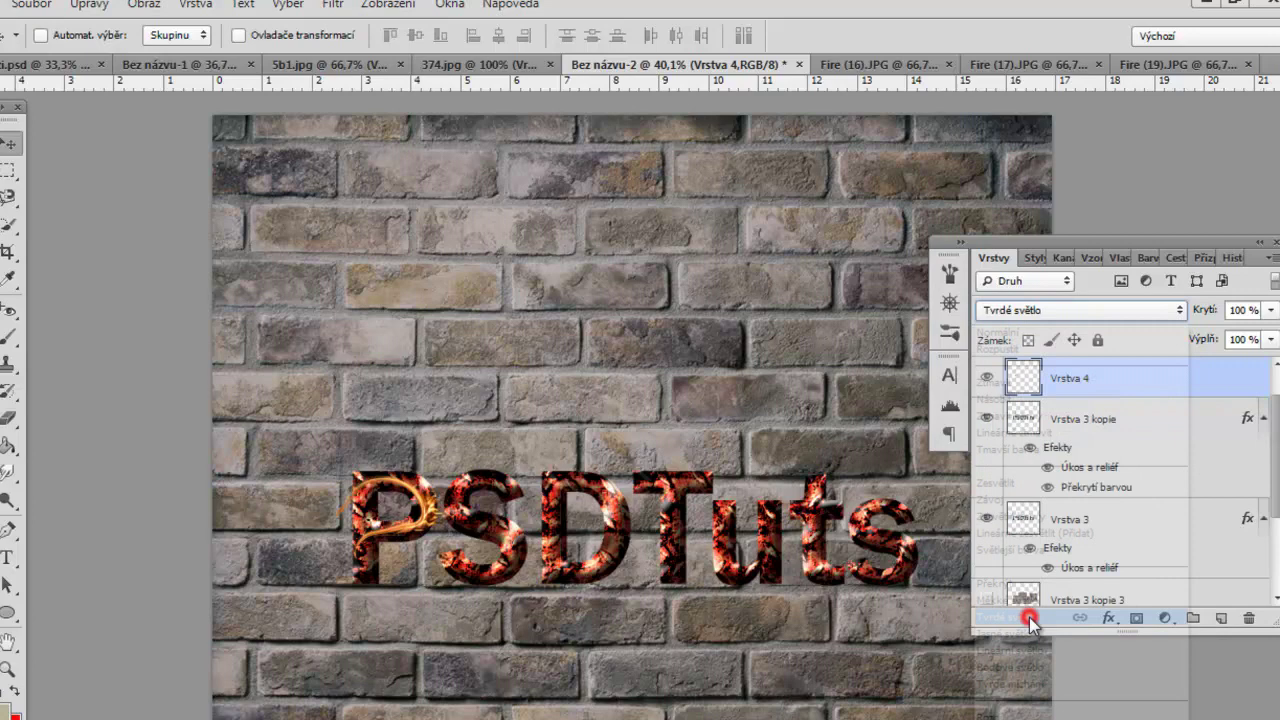
key("ctrl+j")
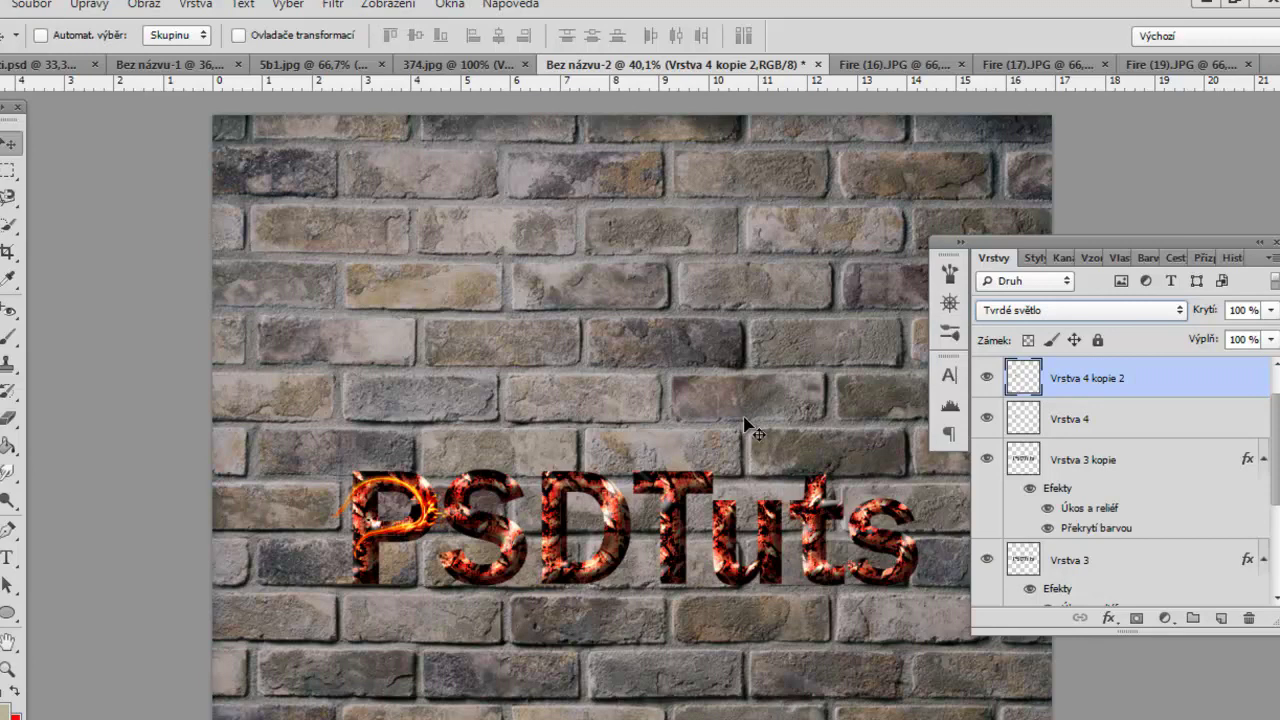
Show and select Vrstva 4 kopie, then move its flame blob onto the D.
scroll(1130, 450, "up", 1)
left_click(1083, 376)
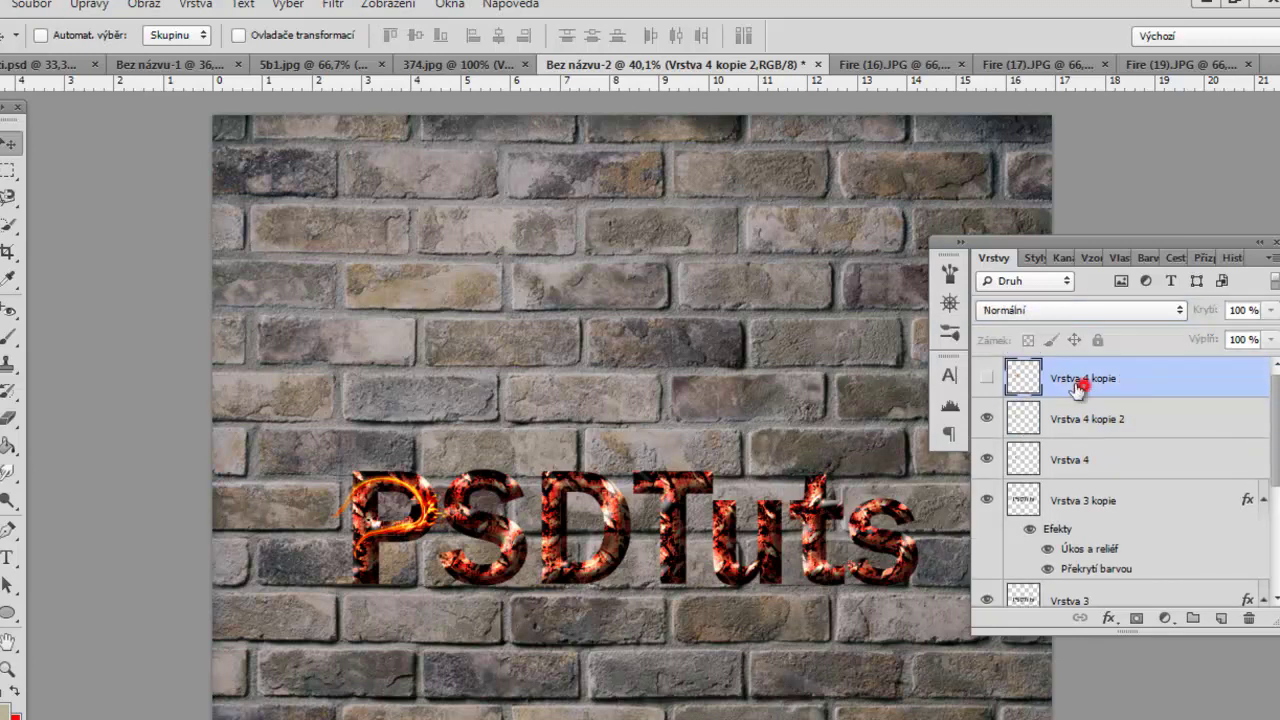
left_click(986, 376)
left_click_drag(426, 457, 500, 508)
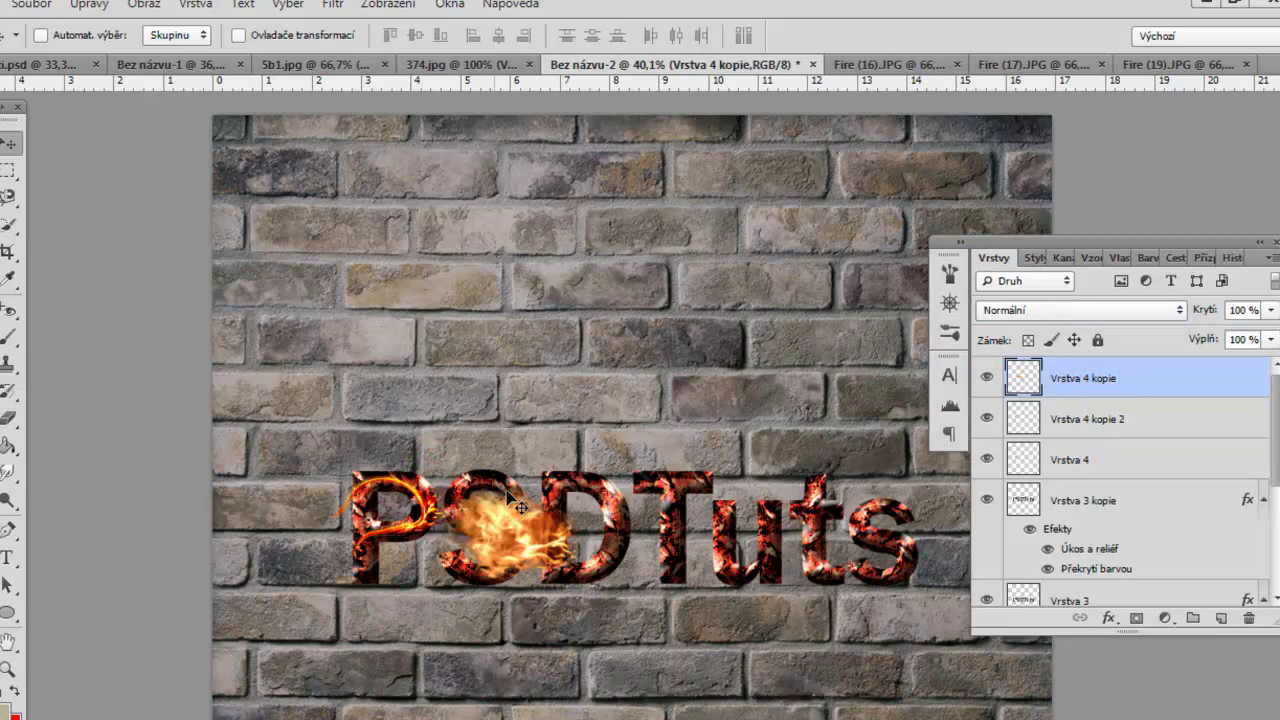
left_click_drag(455, 507, 540, 503)
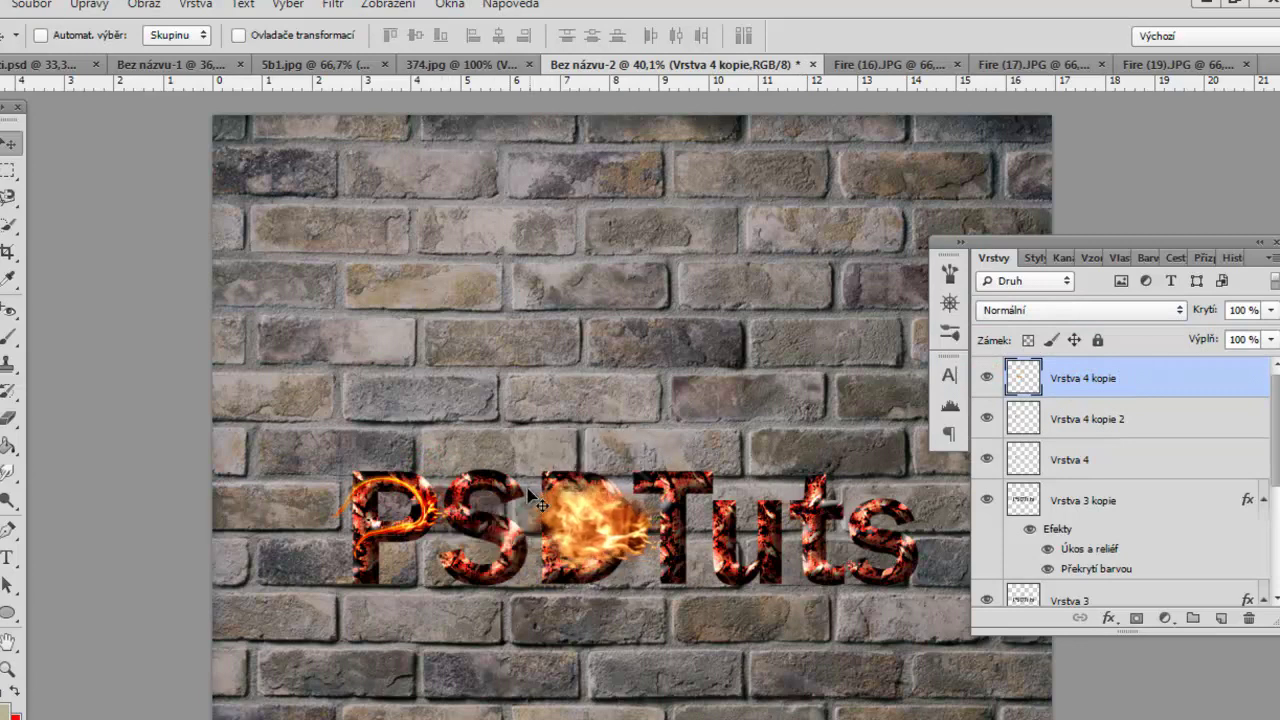
Liquify the flame into a long curving tendril with a curled tail and upper branch.
left_click(333, 8)
left_click(389, 146)
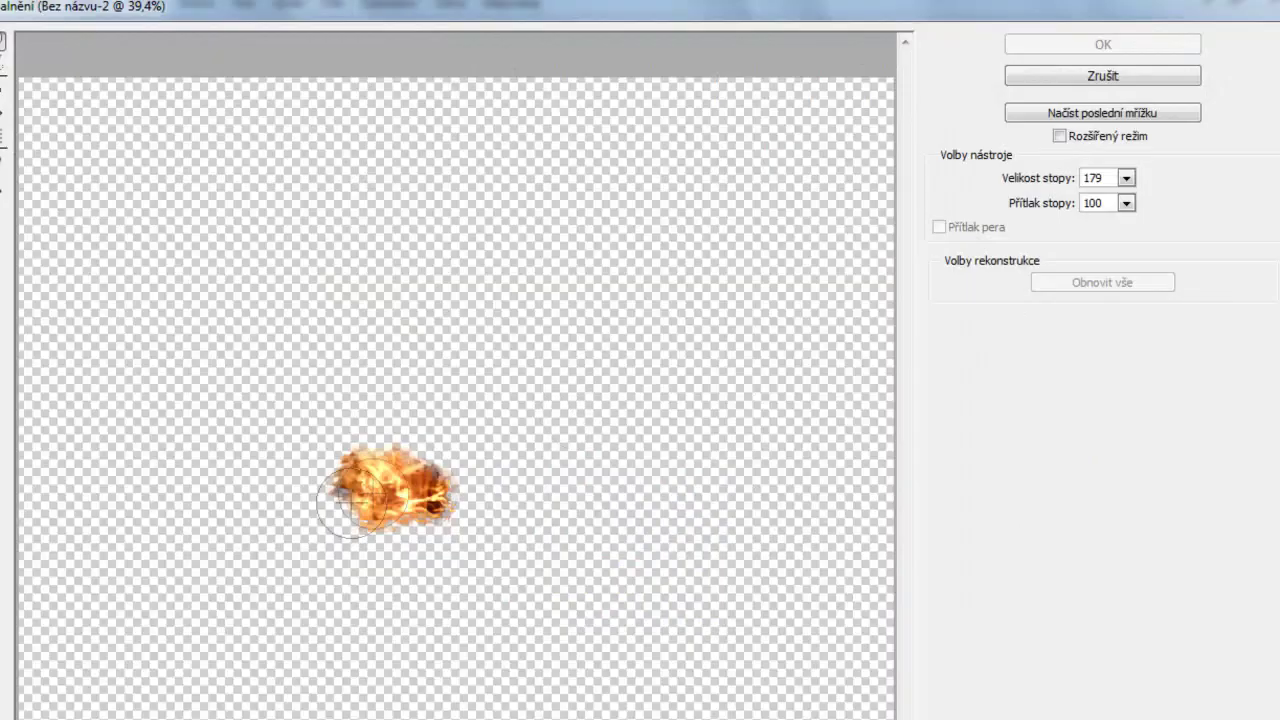
mouse_move(351, 502)
left_mouse_down()
mouse_move(381, 456)
mouse_move(388, 468)
left_mouse_up()
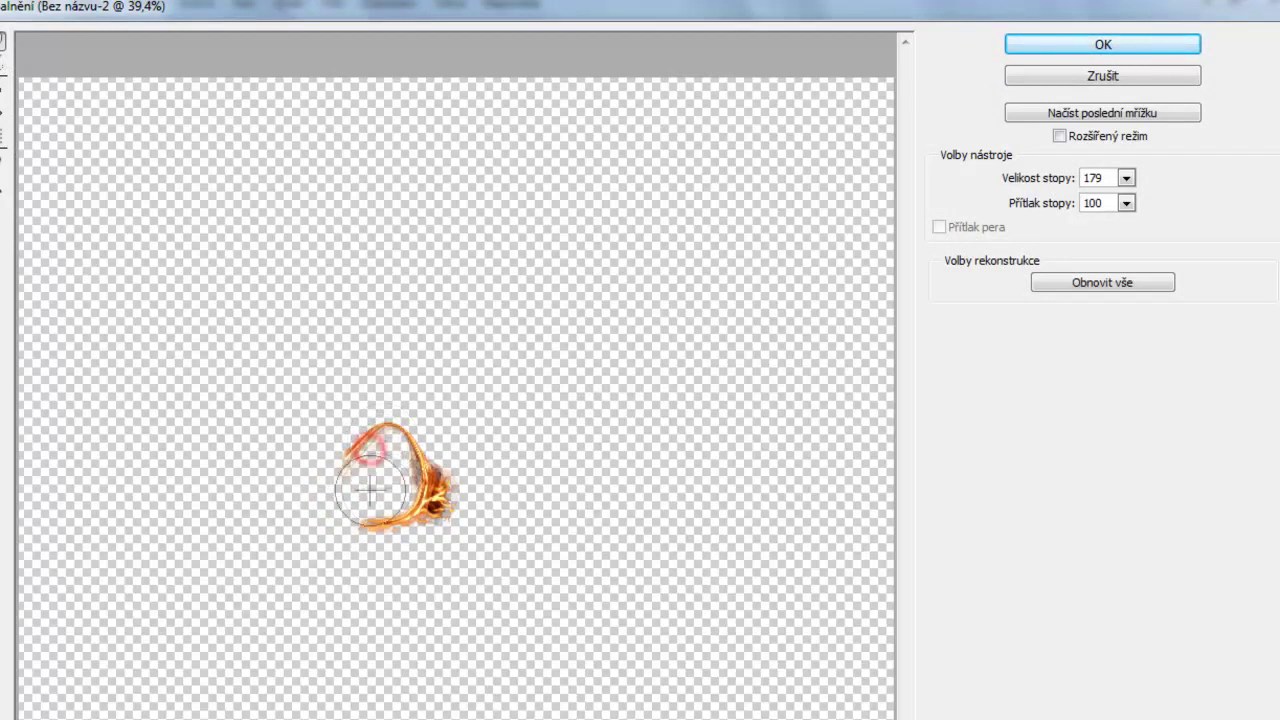
left_click_drag(384, 467, 382, 503)
mouse_move(488, 479)
left_mouse_down()
mouse_move(437, 531)
mouse_move(475, 510)
left_mouse_up()
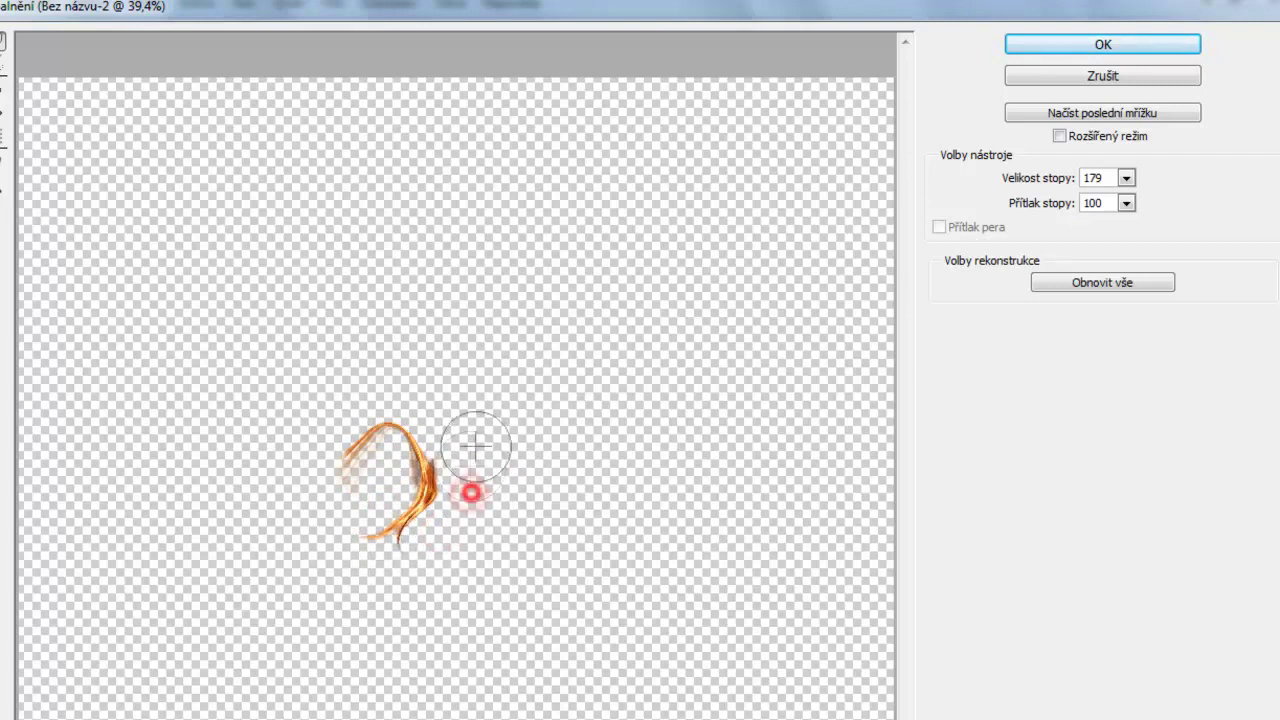
mouse_move(448, 495)
left_mouse_down()
mouse_move(463, 414)
mouse_move(445, 450)
mouse_move(460, 452)
mouse_move(486, 386)
left_mouse_up()
left_click_drag(420, 425, 457, 457)
left_click(437, 351)
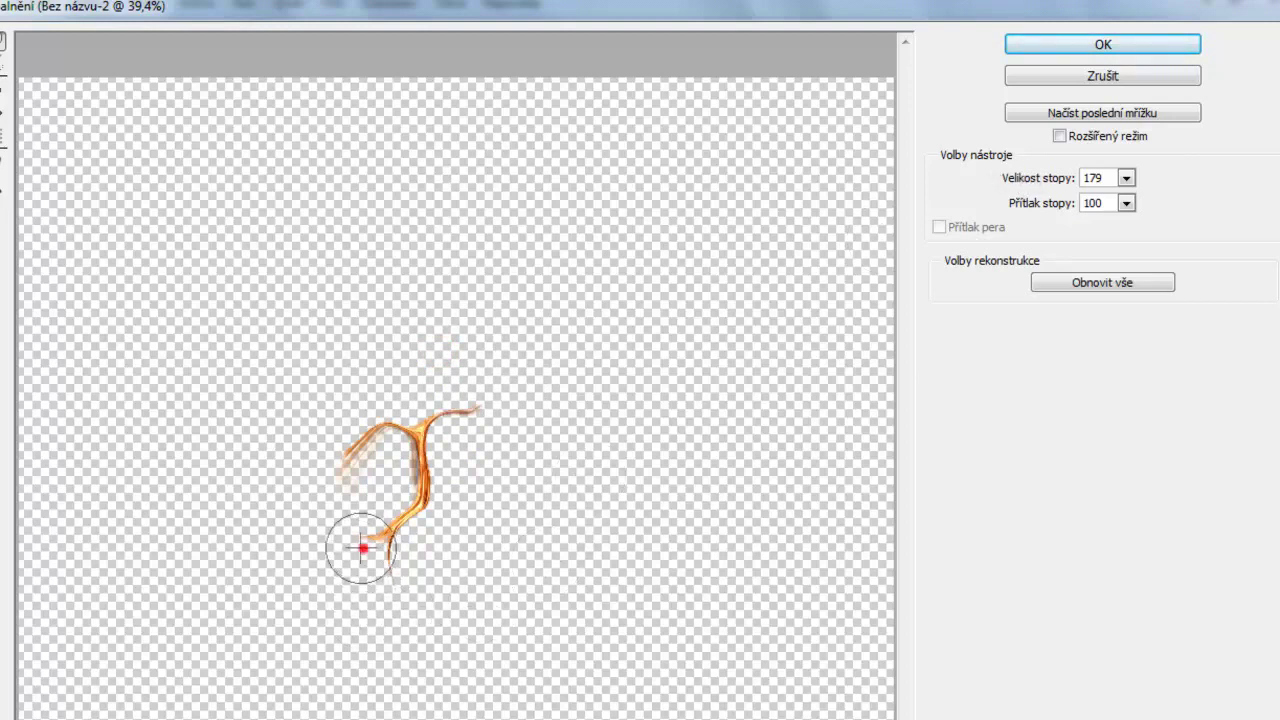
mouse_move(362, 547)
left_mouse_down()
mouse_move(366, 534)
mouse_move(338, 522)
mouse_move(355, 545)
left_mouse_up()
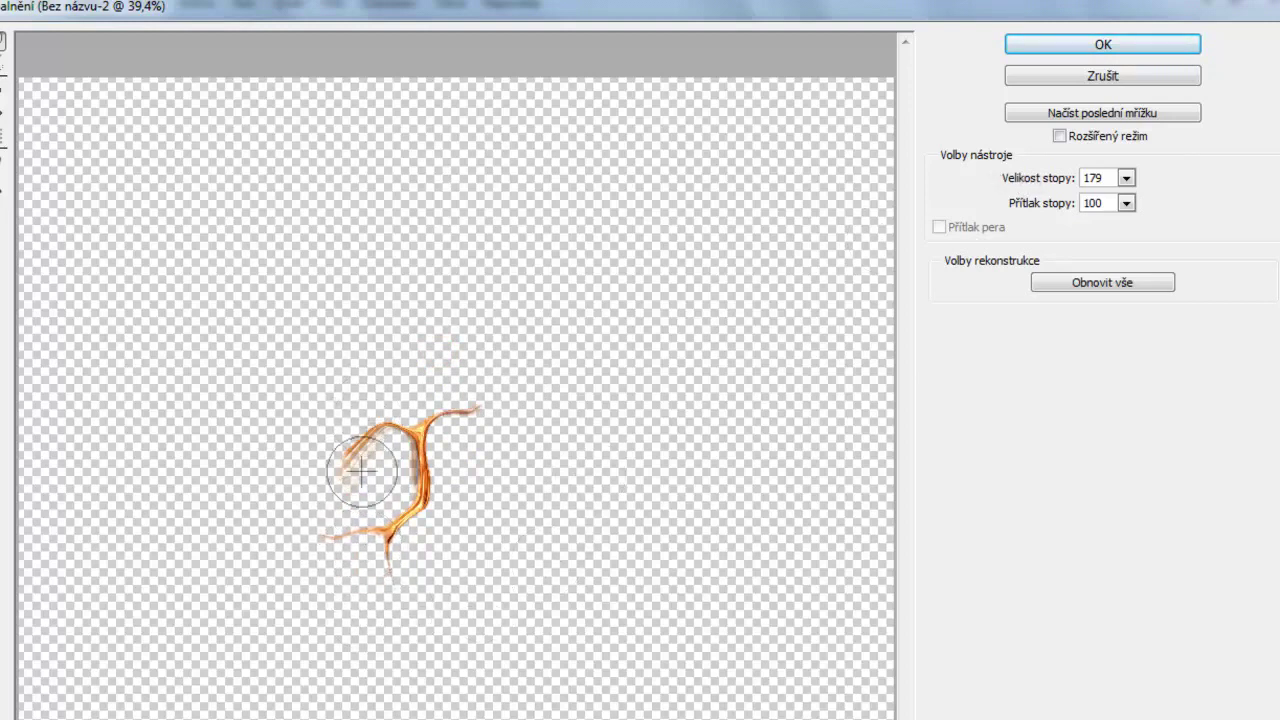
mouse_move(363, 503)
left_mouse_down()
mouse_move(357, 457)
mouse_move(371, 457)
mouse_move(371, 420)
mouse_move(342, 427)
mouse_move(366, 457)
mouse_move(367, 437)
left_mouse_up()
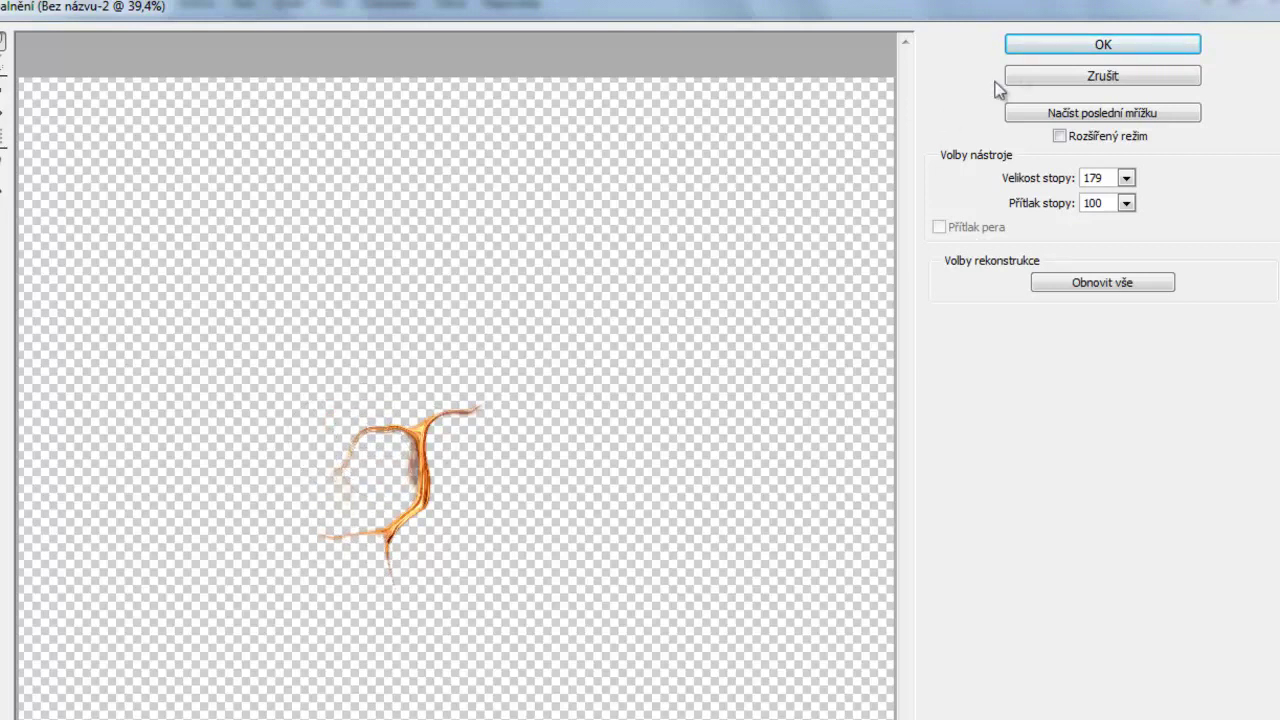
left_click(1057, 43)
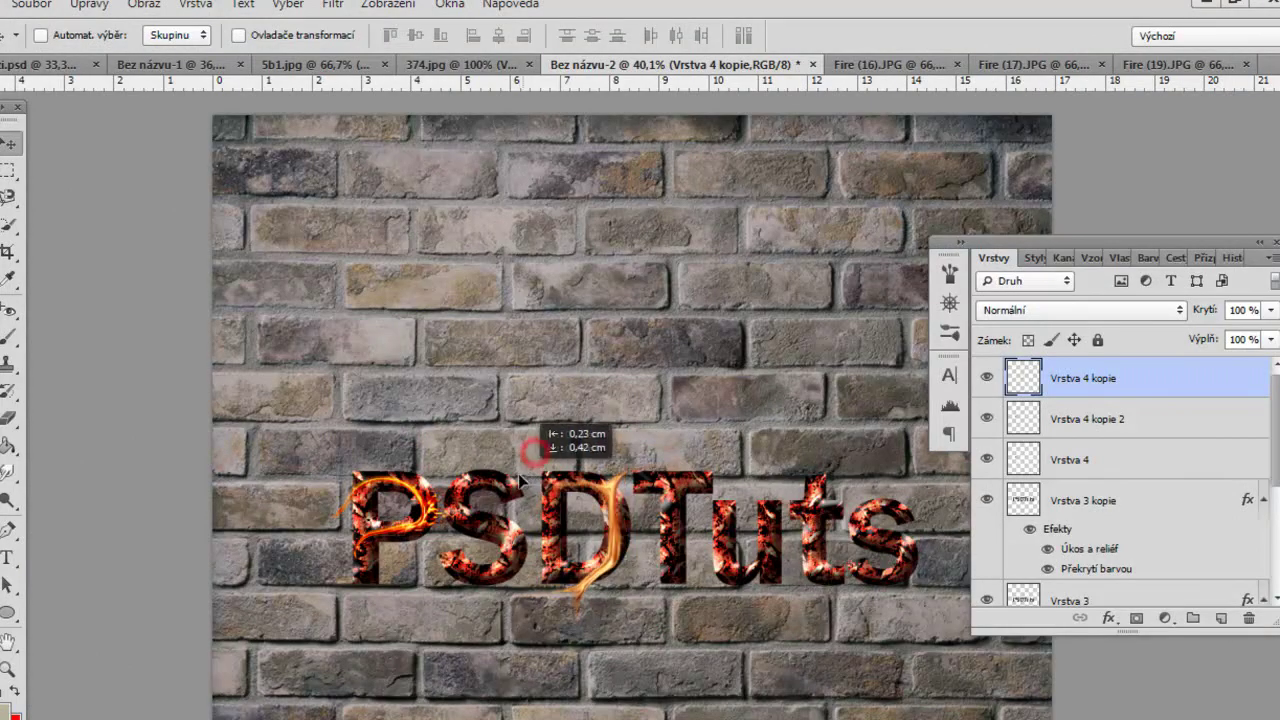
Slightly scale down and skew the Vrstva 4 kopie tendril so it hugs the D's curve.
scroll(566, 533, "up", 2)
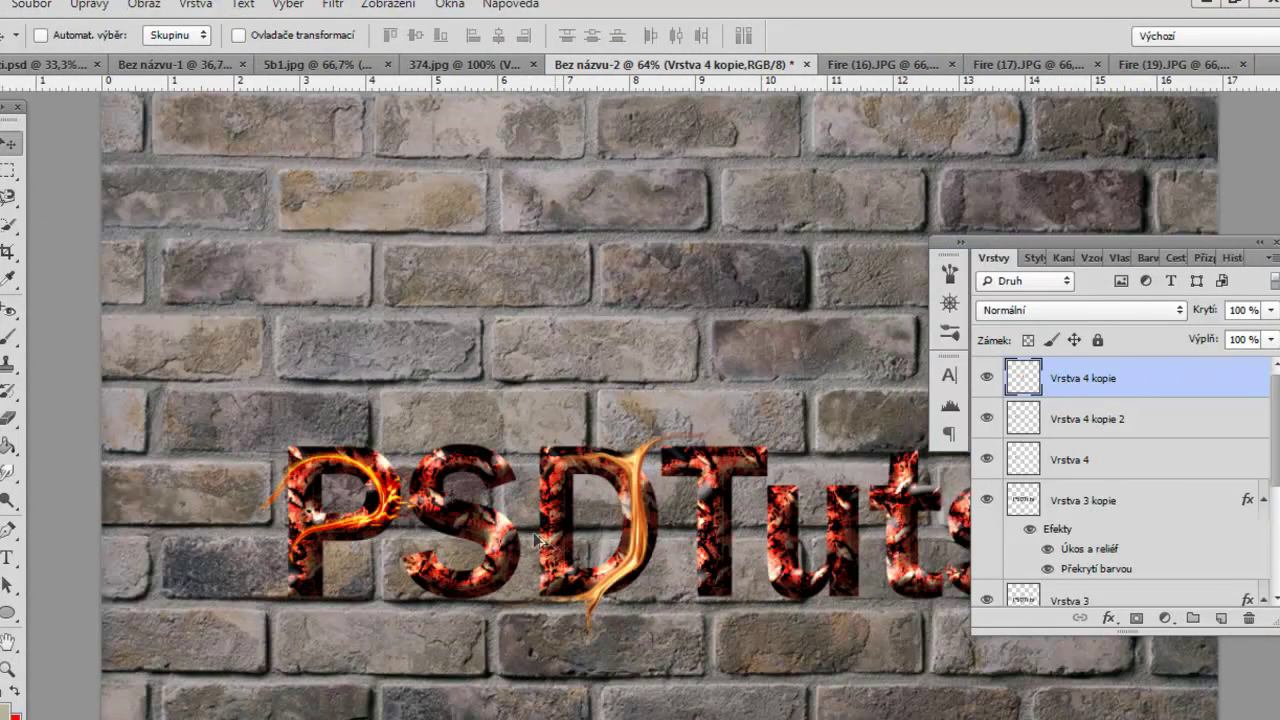
scroll(566, 533, "up", 2)
scroll(662, 520, "up", 2)
left_click_drag(722, 503, 722, 513)
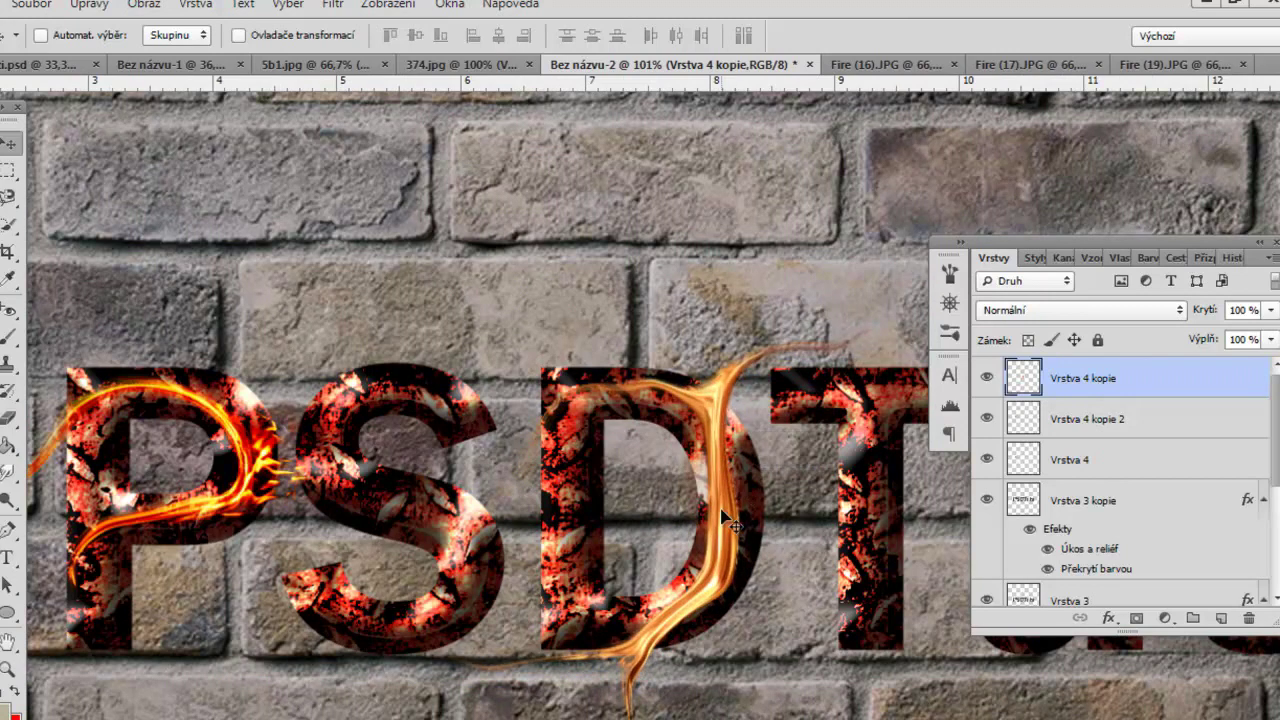
key("ctrl+t")
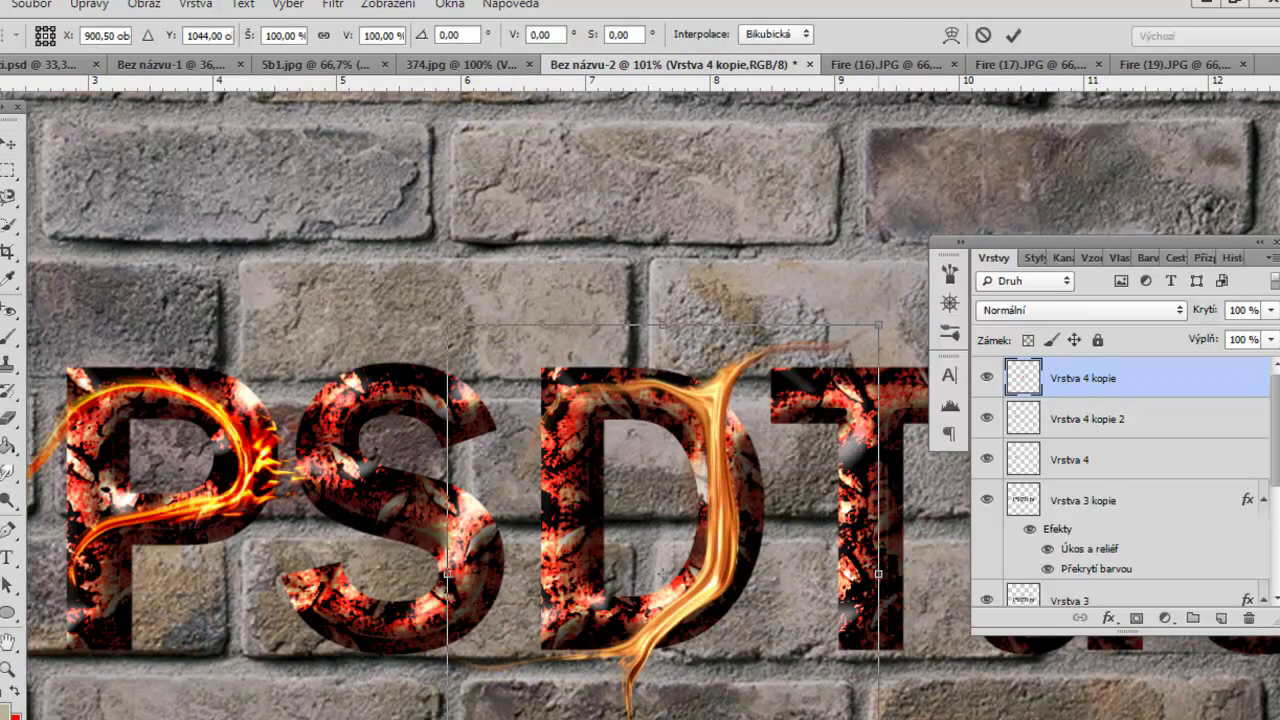
left_click_drag(878, 325, 851, 329)
left_click_drag(688, 589, 722, 578)
left_click_drag(878, 348, 829, 360)
left_click_drag(484, 344, 445, 341)
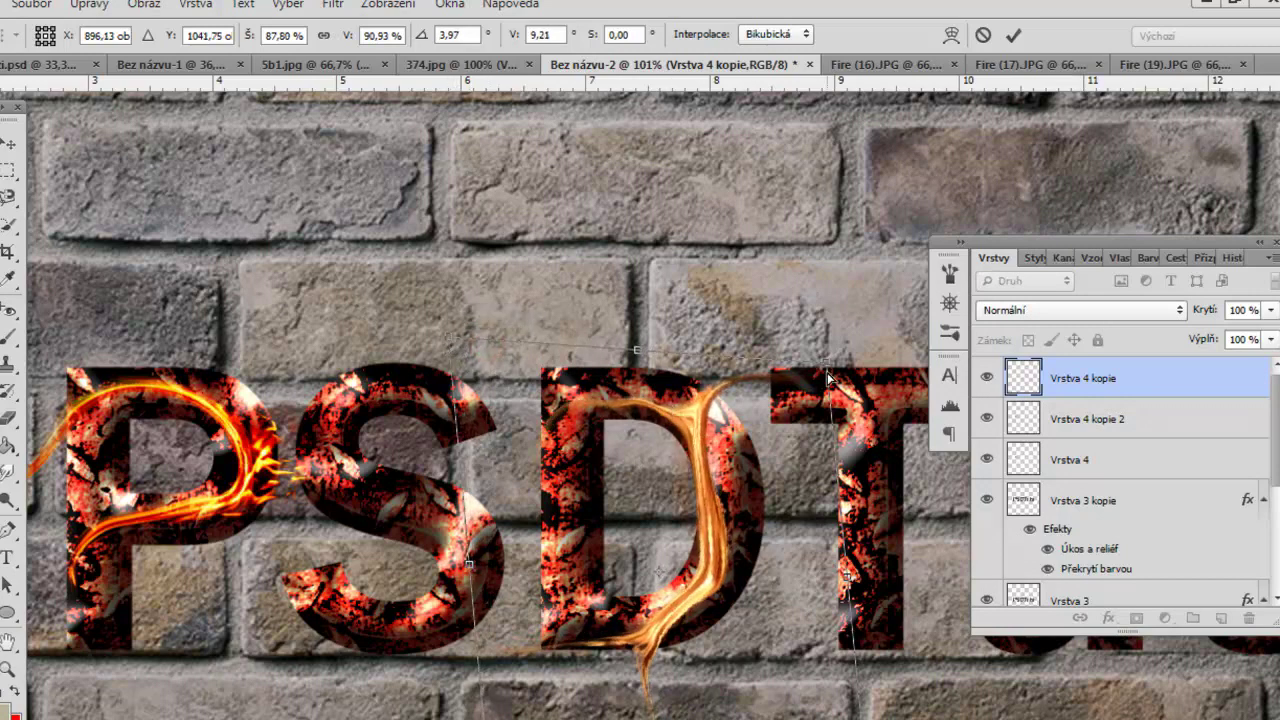
left_click_drag(828, 376, 862, 345)
left_click_drag(601, 663, 610, 657)
key("Return")
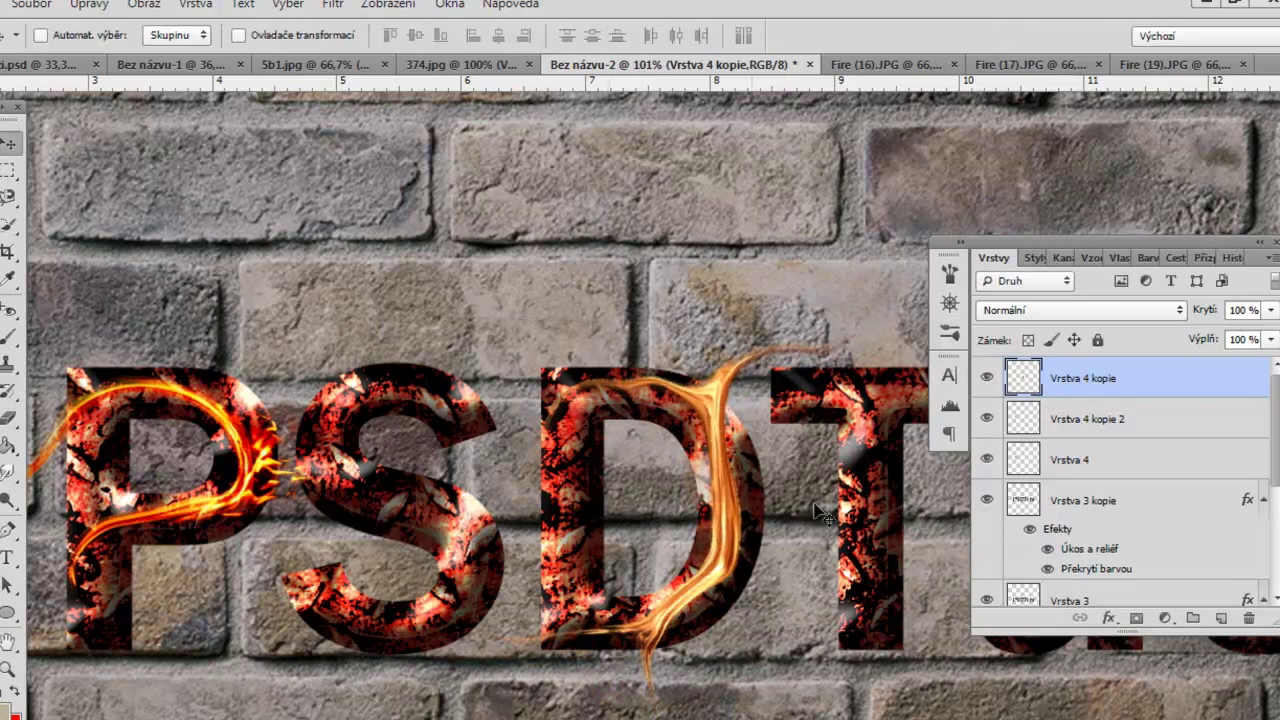
Blend the D tendril in Hard Light, add a Hard Light duplicate Vrstva 4 kopie 3, and zoom out.
left_click(1018, 312)
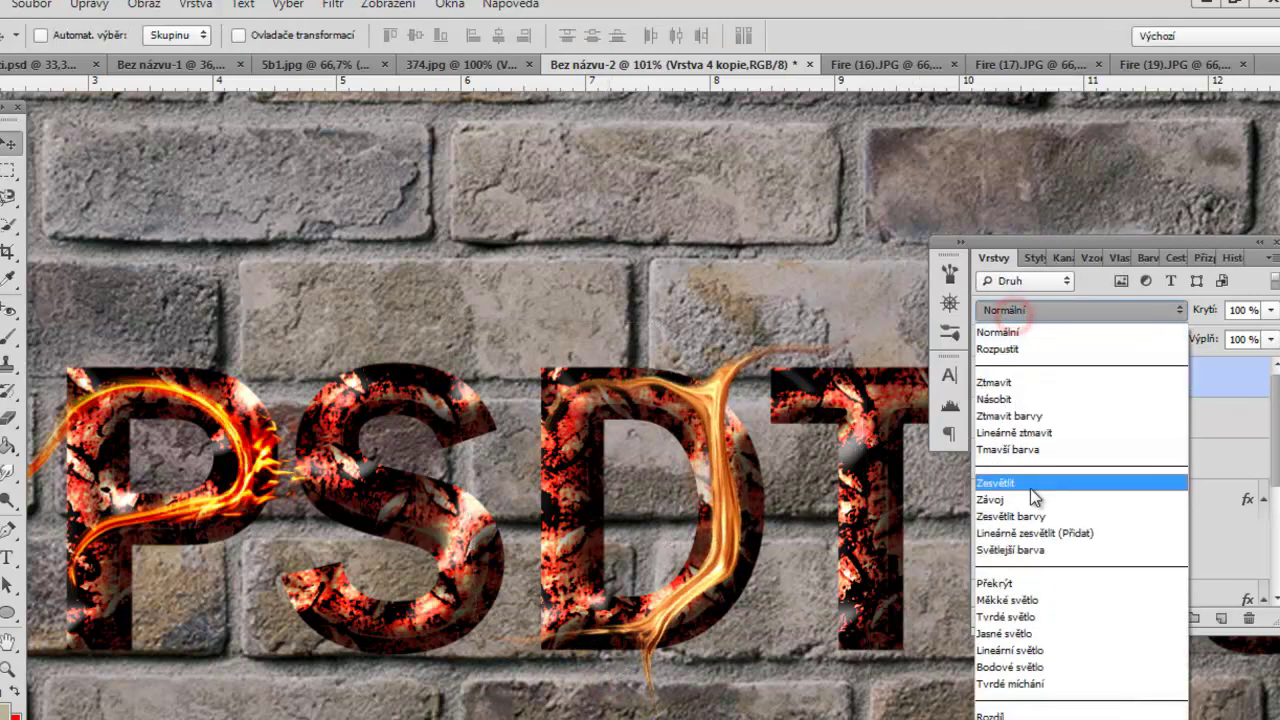
left_click(1020, 617)
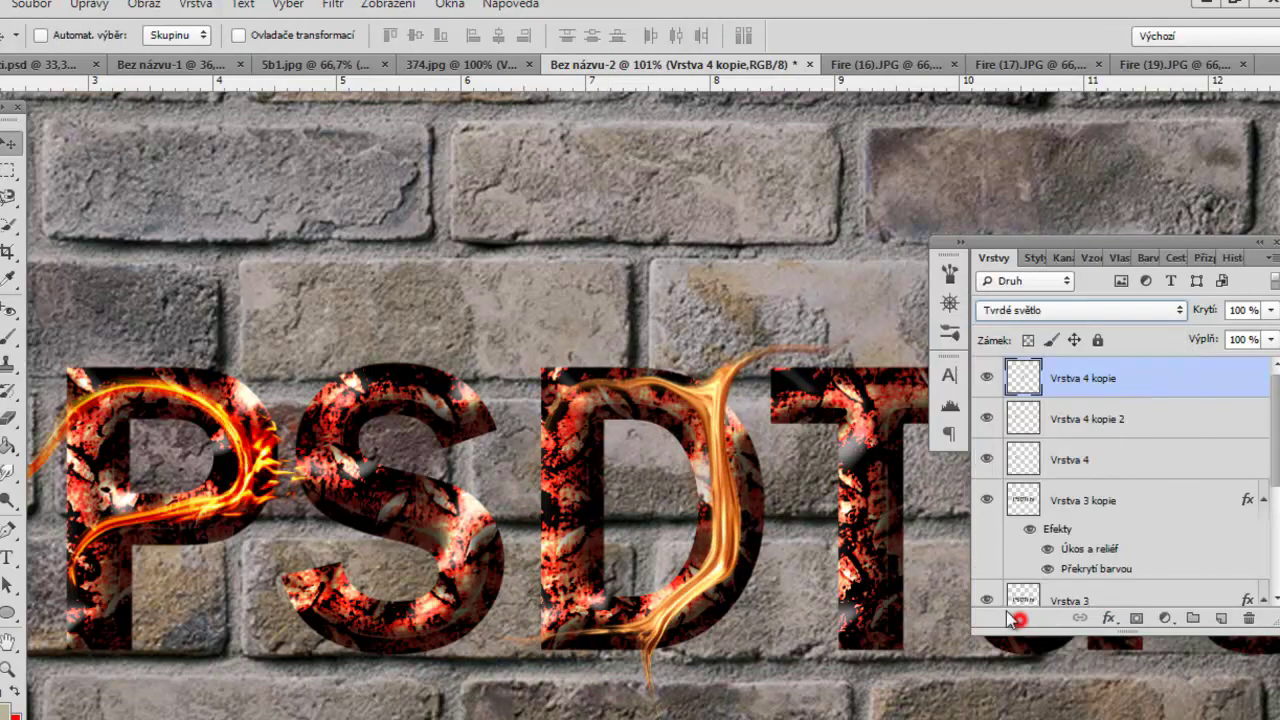
key("ctrl+j")
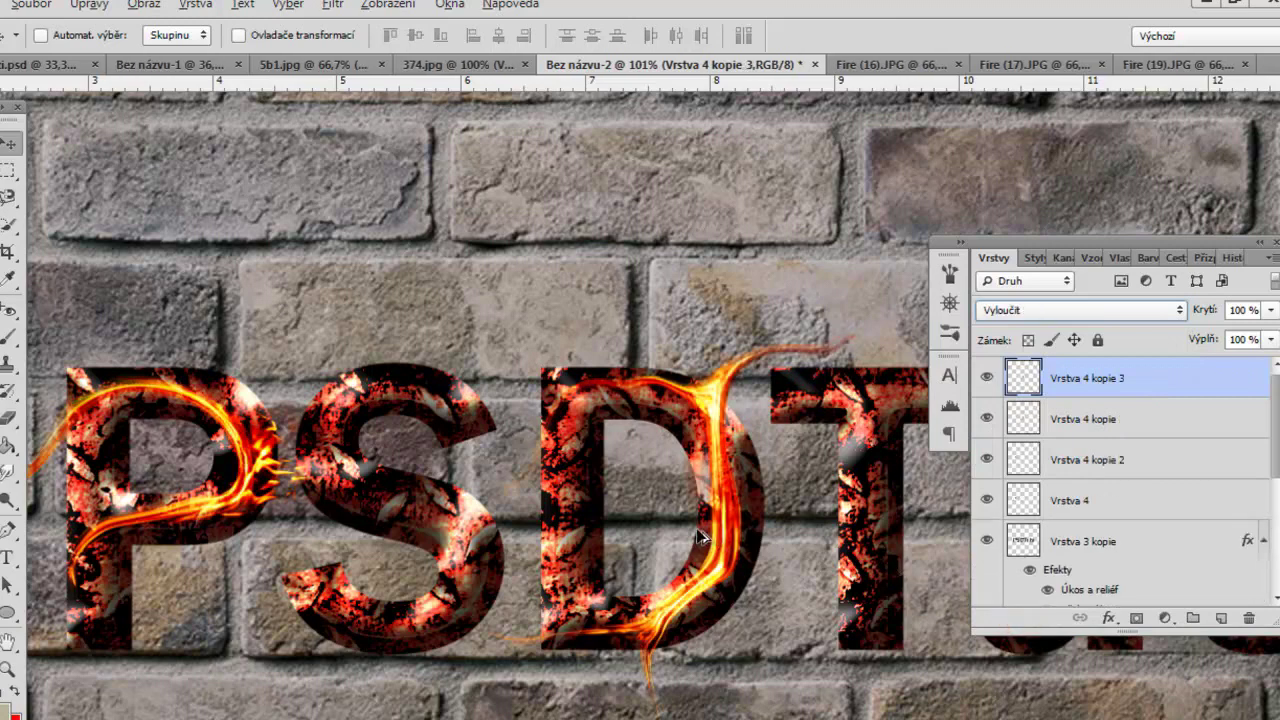
key("shift+plus")
key("shift+plus")
left_click(1035, 326)
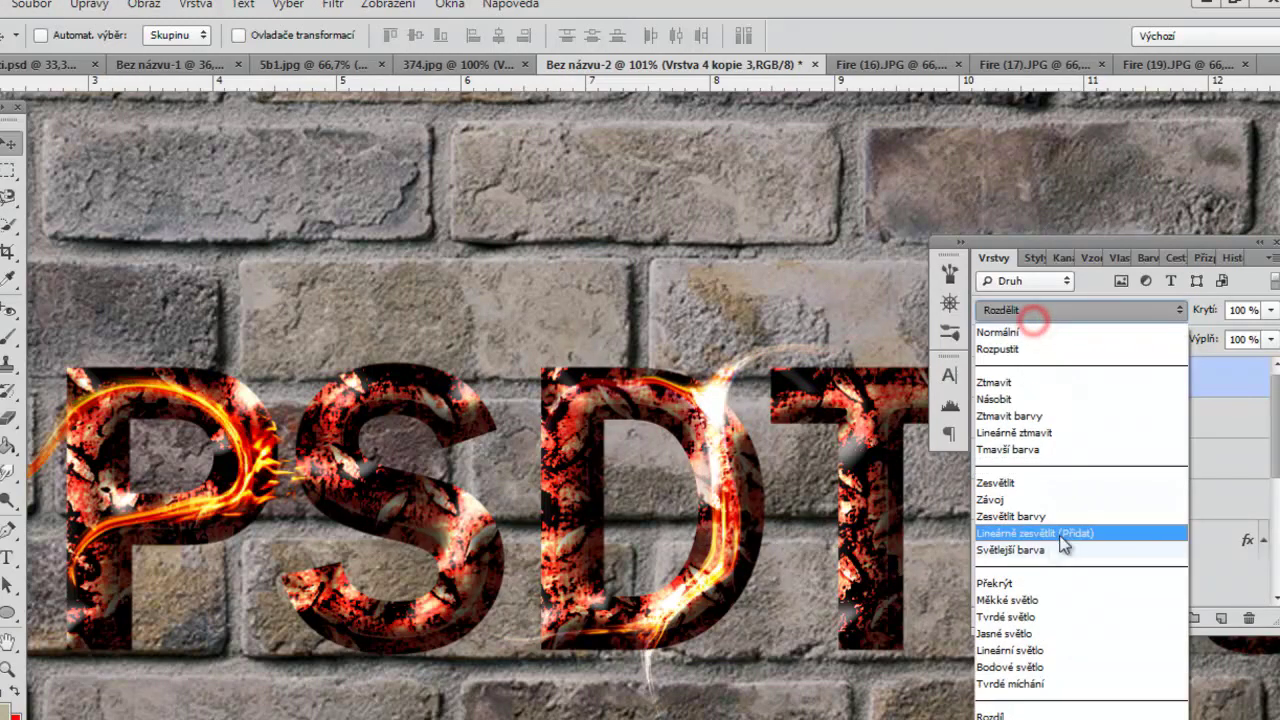
left_click(1025, 612)
left_click_drag(589, 296, 572, 305)
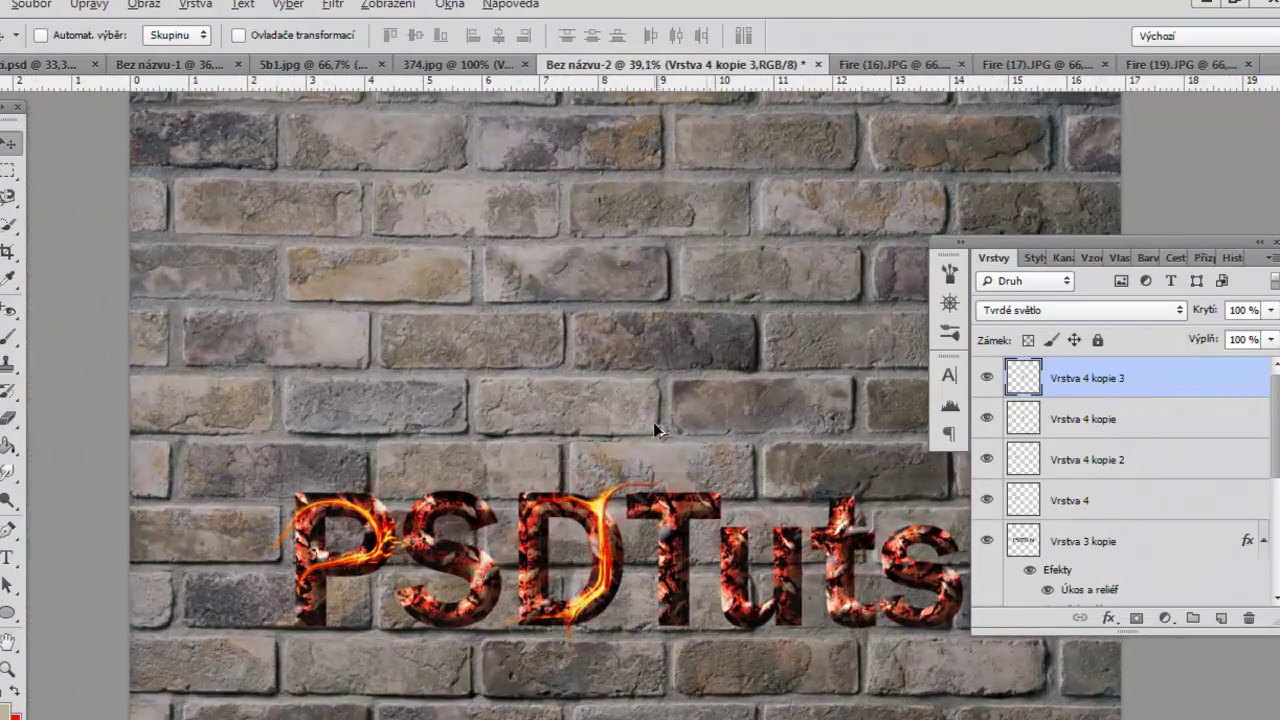
mouse_move(655, 428)
left_mouse_down()
mouse_move(659, 417)
mouse_move(635, 430)
left_mouse_up()
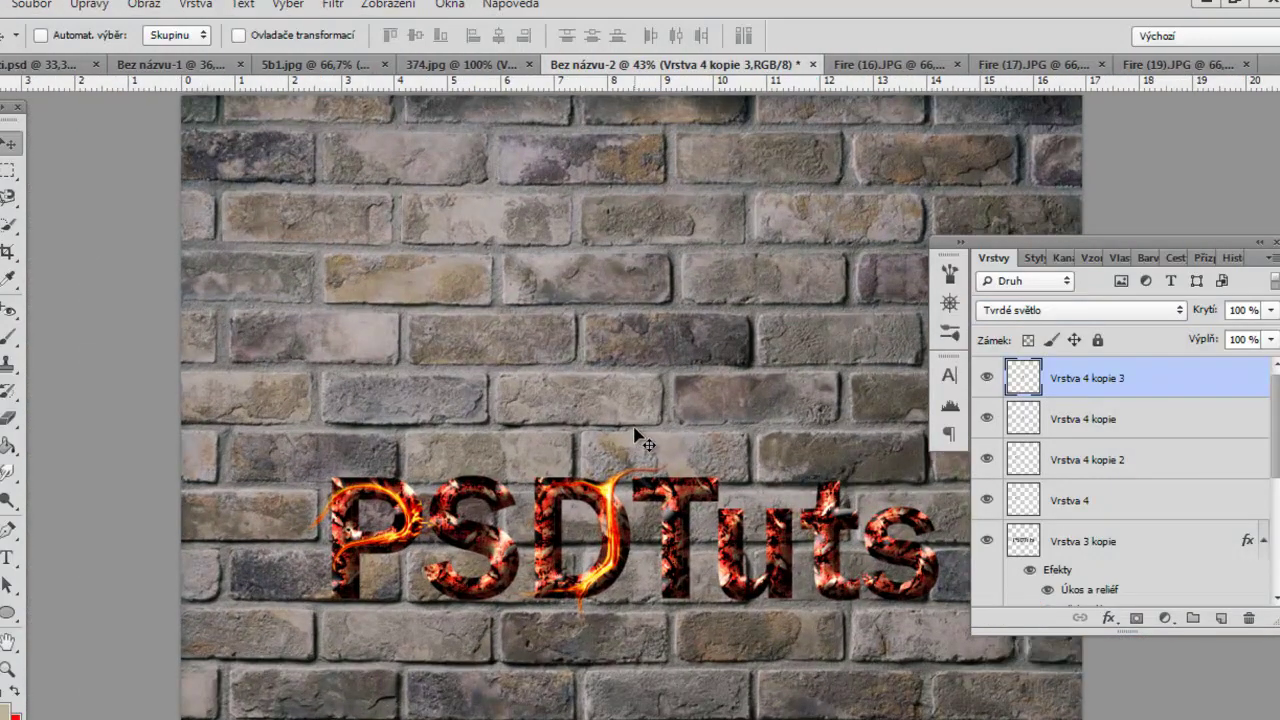